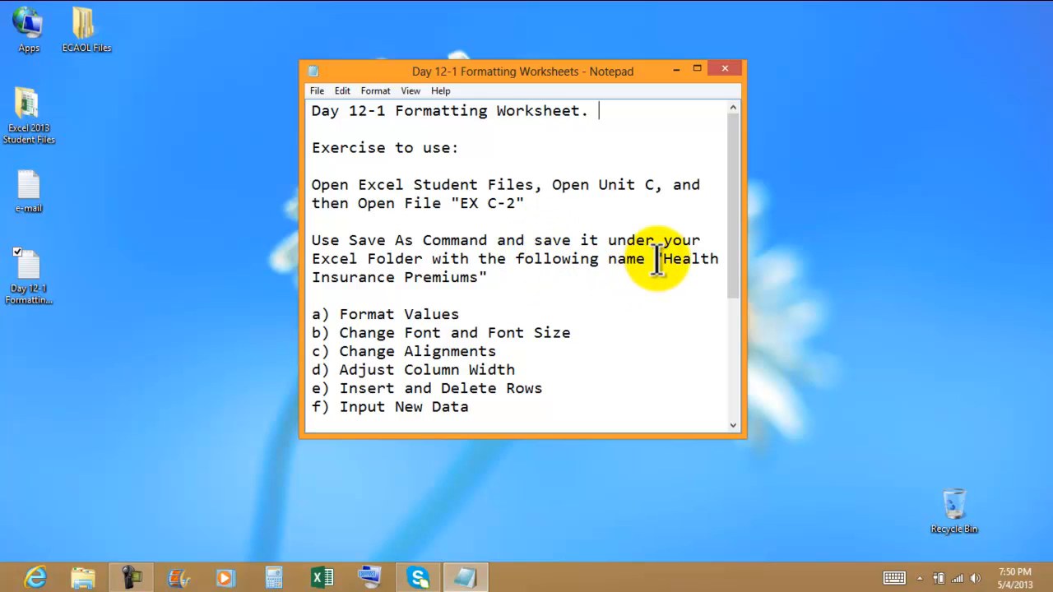
Step: Read through the formatting exercise notes, enlarging their window downward to show the whole task list
{"action": "left_click_drag", "start_coordinate": [665, 259], "coordinate": [716, 280]}
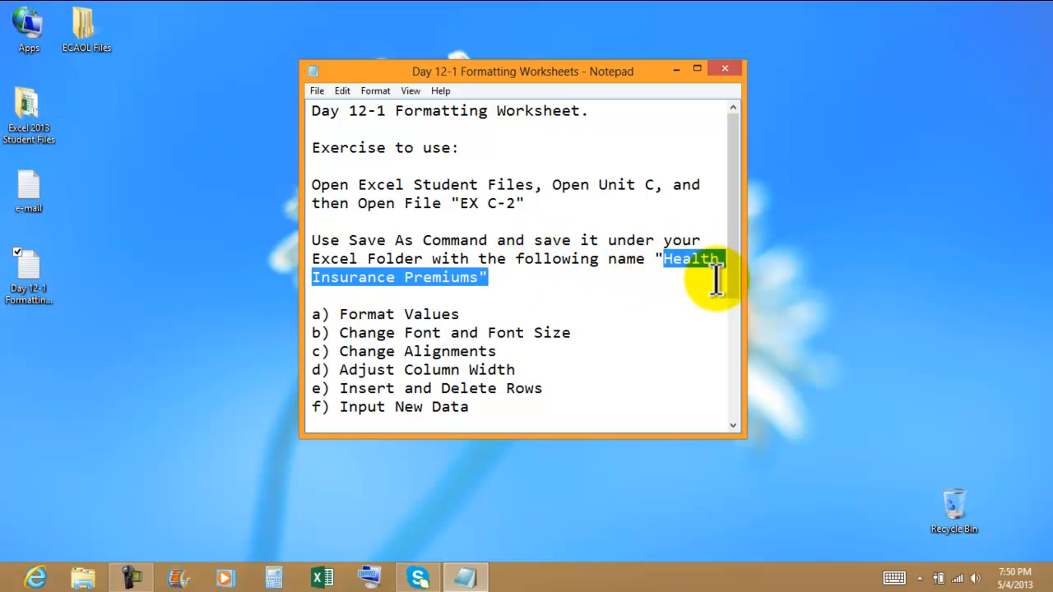
{"action": "left_click", "coordinate": [485, 314]}
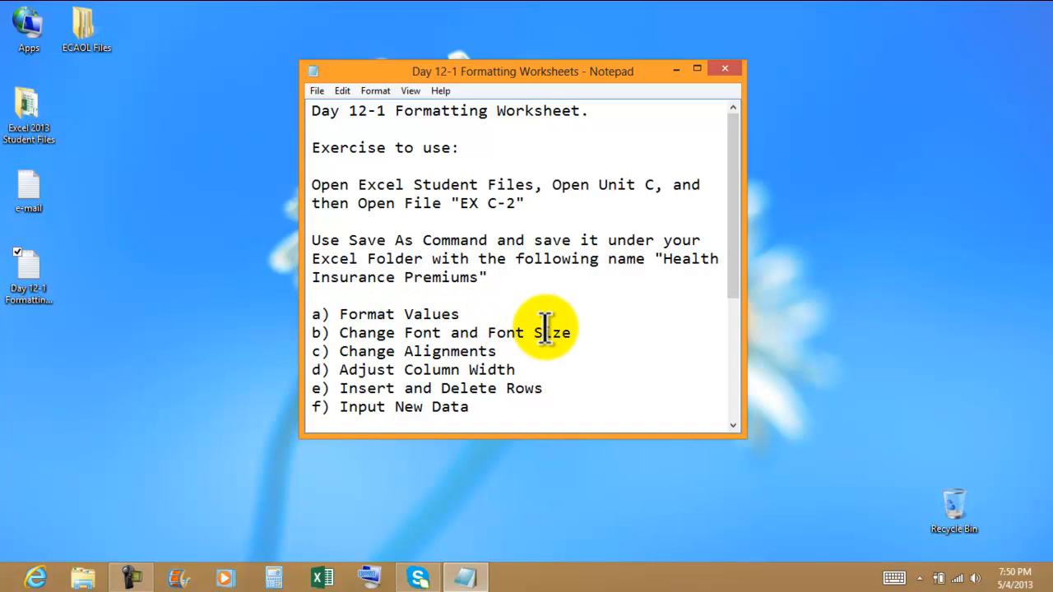
{"action": "left_click", "coordinate": [499, 353]}
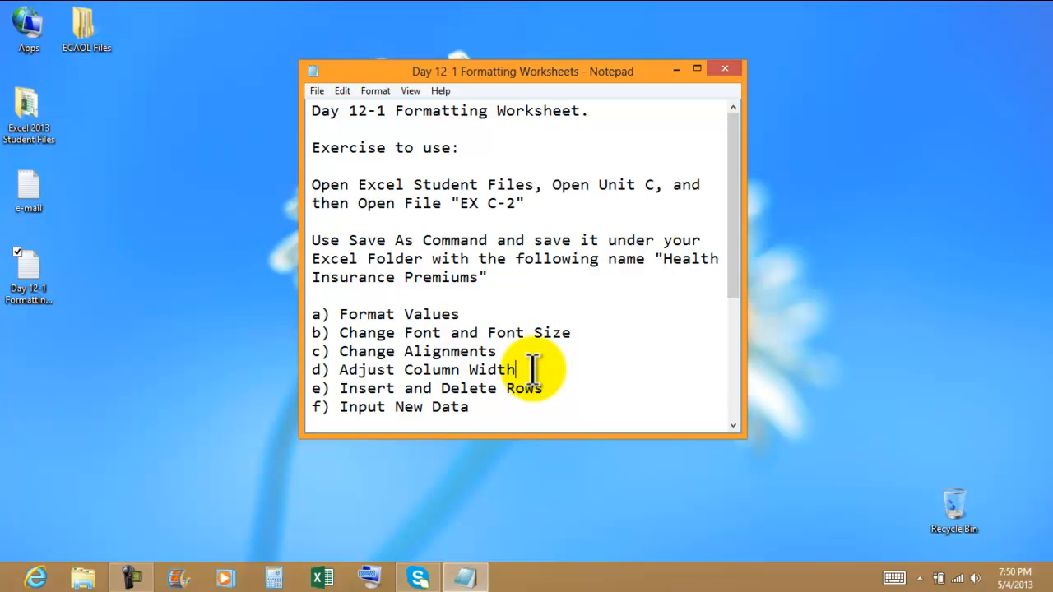
{"action": "left_click", "coordinate": [533, 371]}
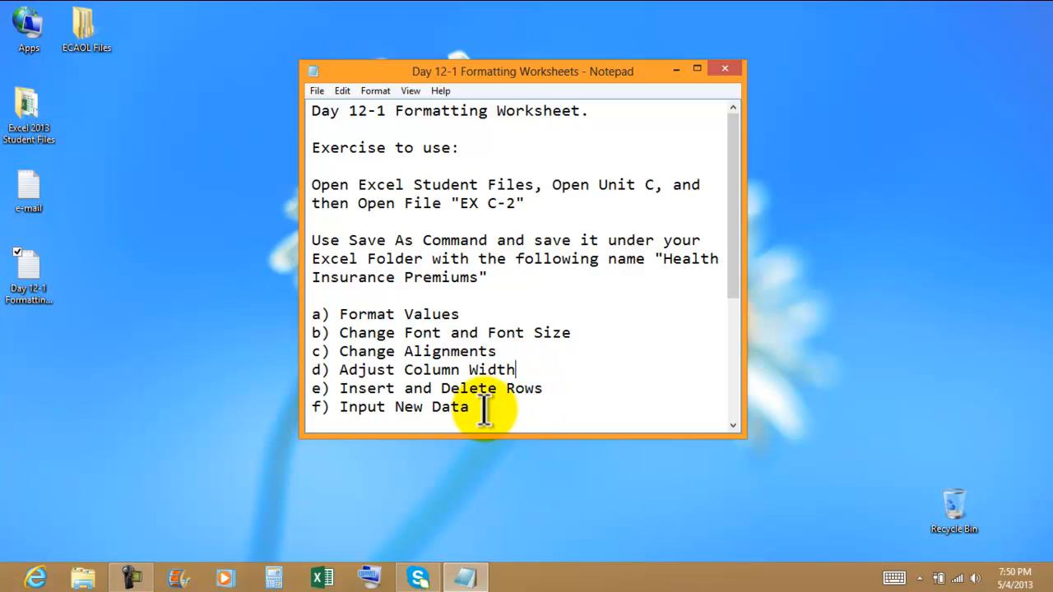
{"action": "left_click", "coordinate": [484, 407]}
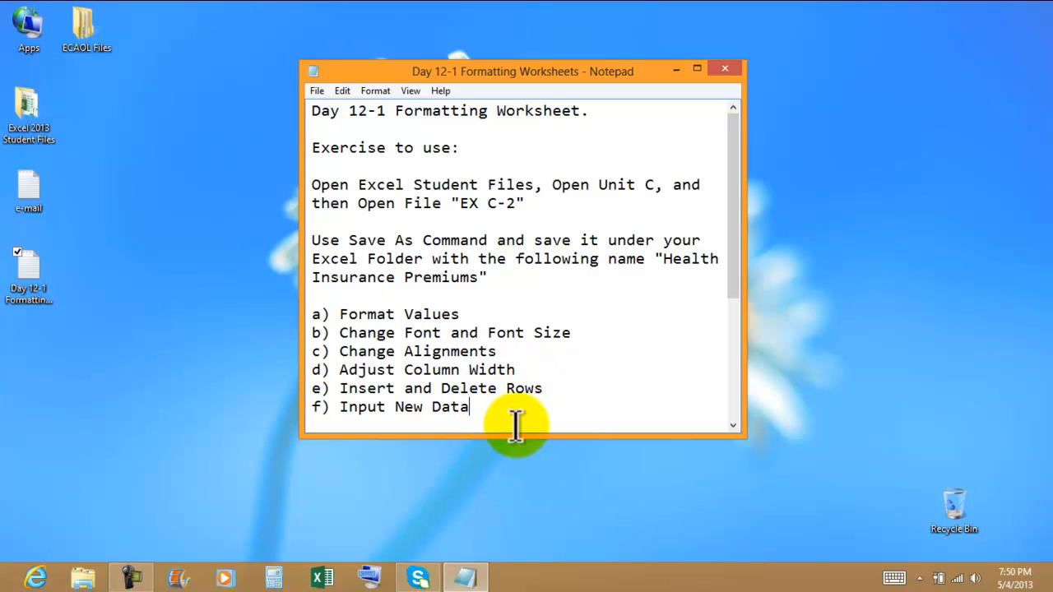
{"action": "left_click_drag", "start_coordinate": [502, 435], "coordinate": [501, 487]}
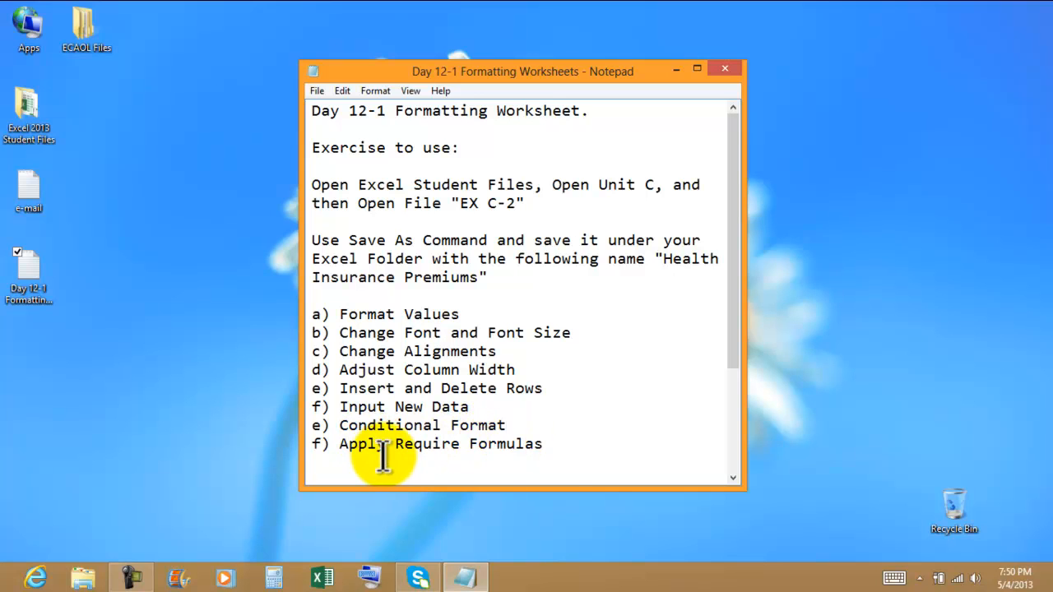
{"action": "left_click", "coordinate": [556, 444]}
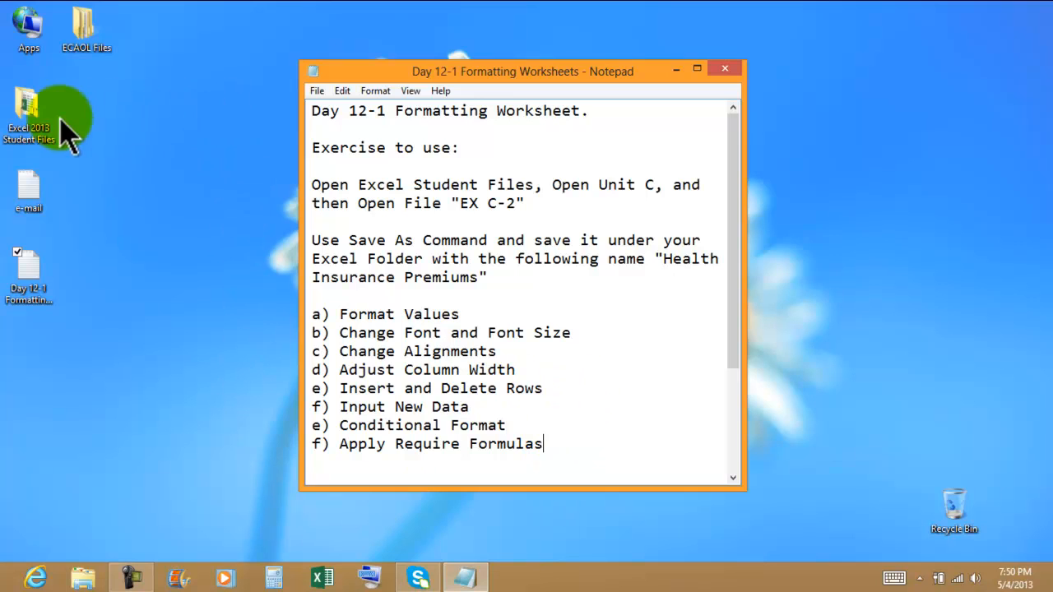
Step: Open the EX C-2 workbook from the Unit C folder of the Excel 2013 Student Files
{"action": "double_click", "coordinate": [31, 113]}
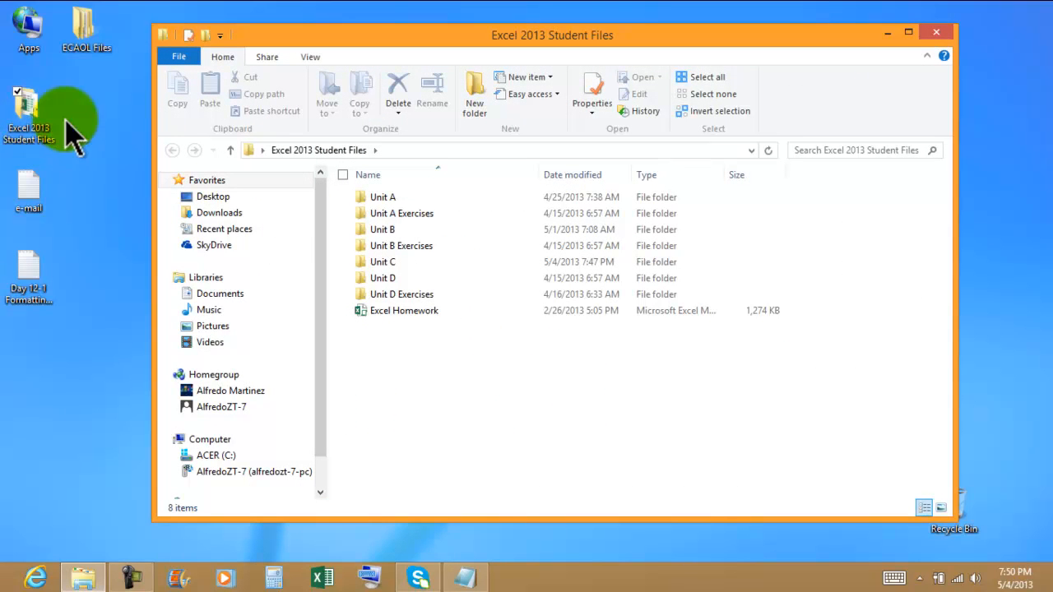
{"action": "double_click", "coordinate": [395, 272]}
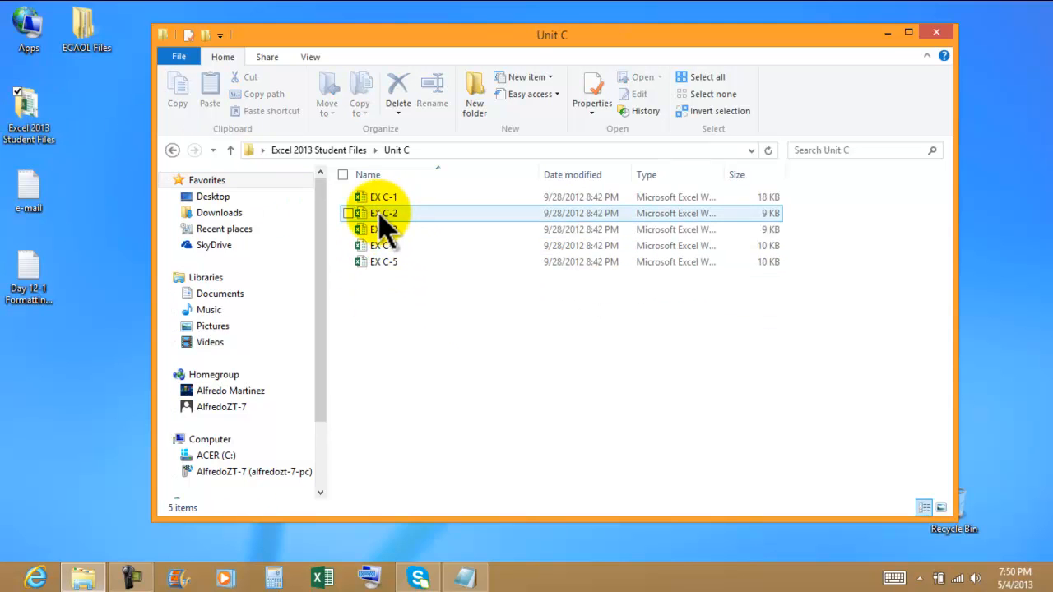
{"action": "left_click", "coordinate": [387, 216]}
{"action": "double_click", "coordinate": [428, 216]}
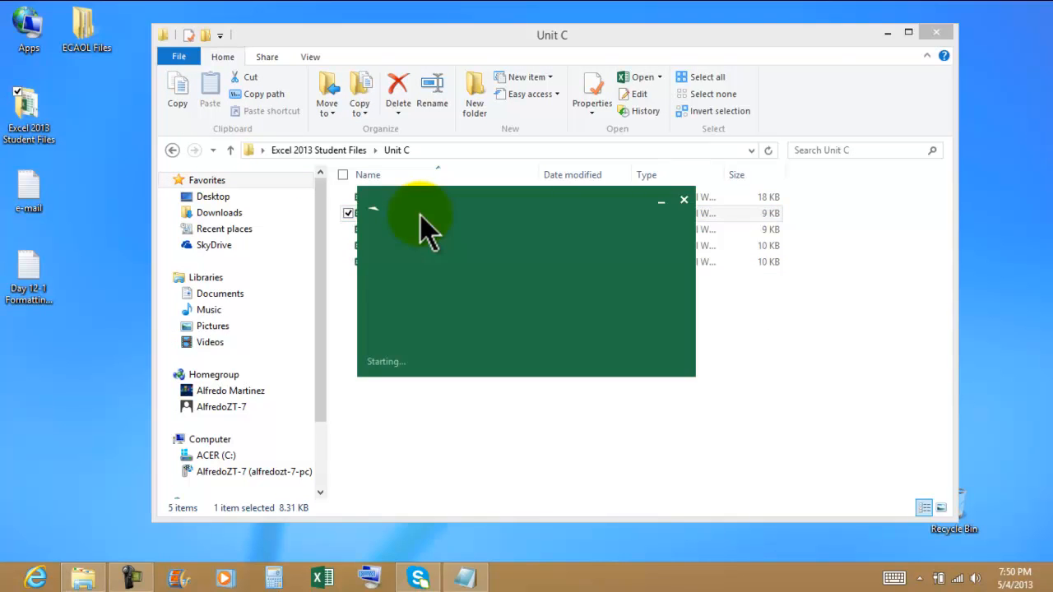
Step: Check the required name in the notes and save the workbook as Health Insurance Premiums 5-4-2013 in the Excel 2013 Files 4-17-2013 folder
{"action": "left_click", "coordinate": [467, 577]}
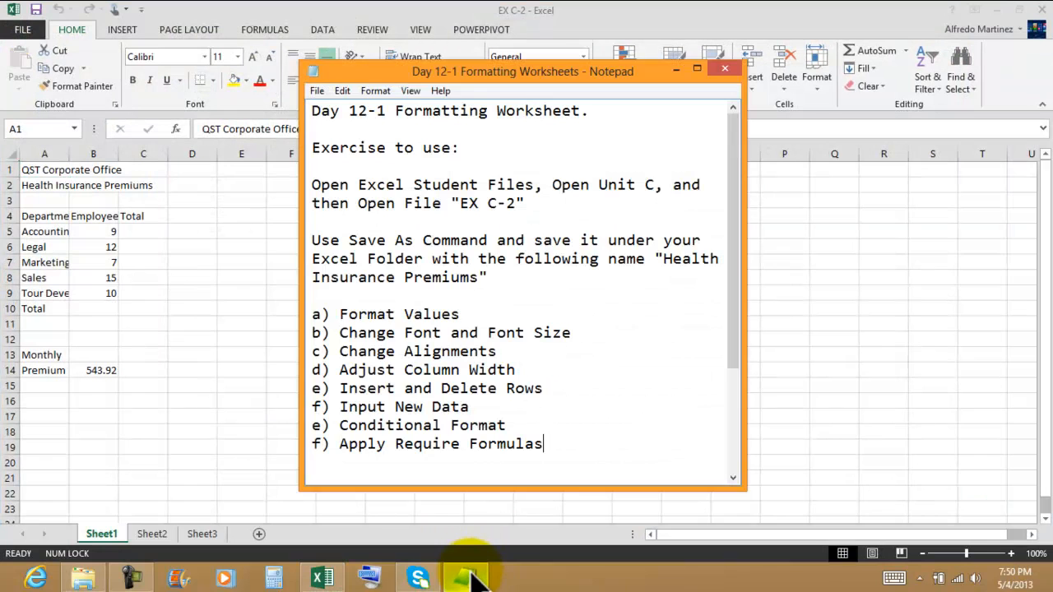
{"action": "left_click", "coordinate": [207, 255]}
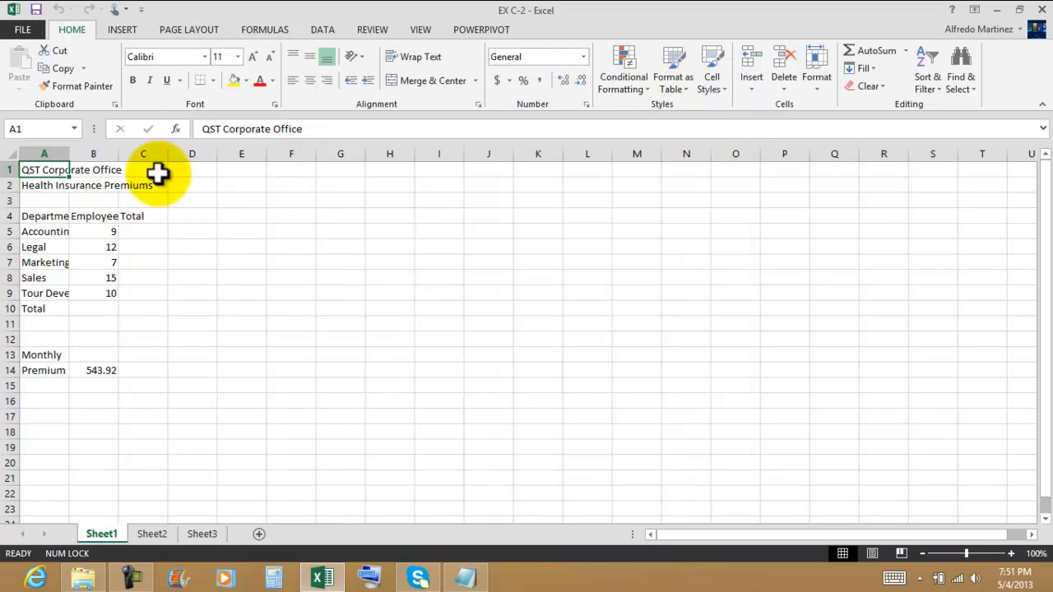
{"action": "left_click", "coordinate": [24, 33]}
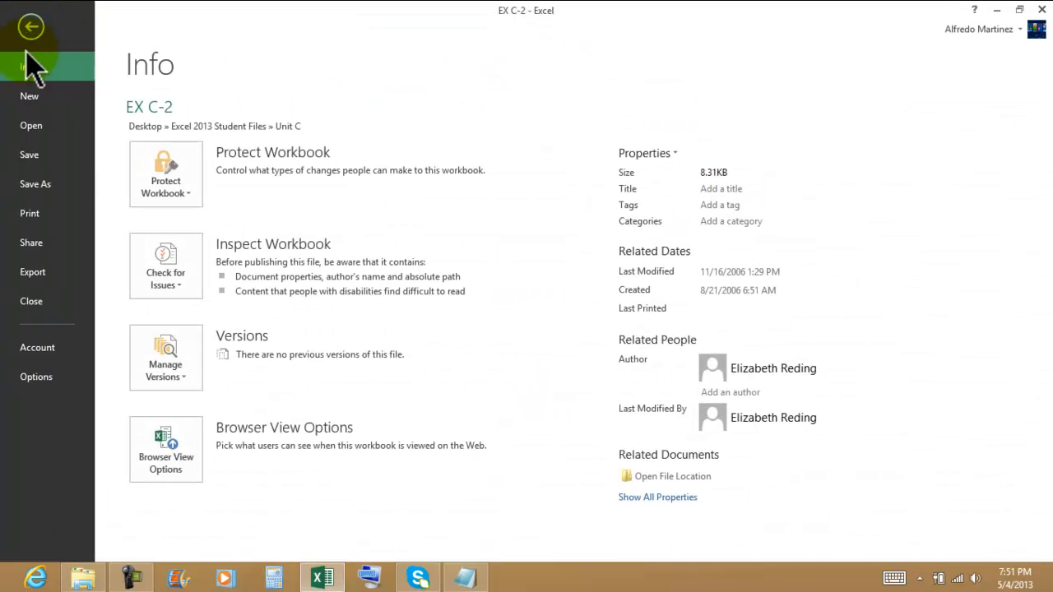
{"action": "left_click", "coordinate": [37, 186]}
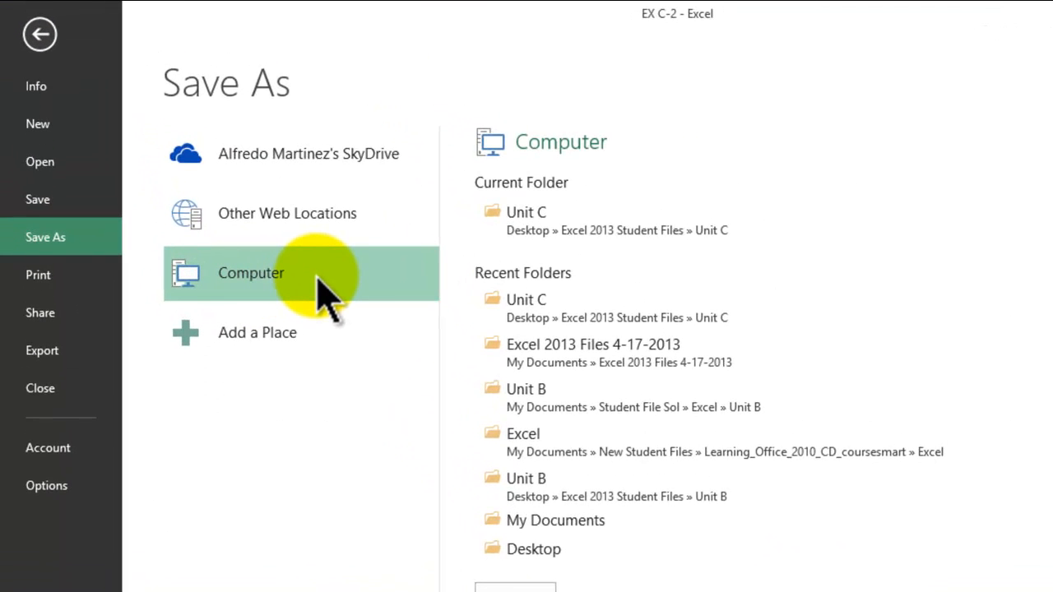
{"action": "left_click", "coordinate": [594, 352]}
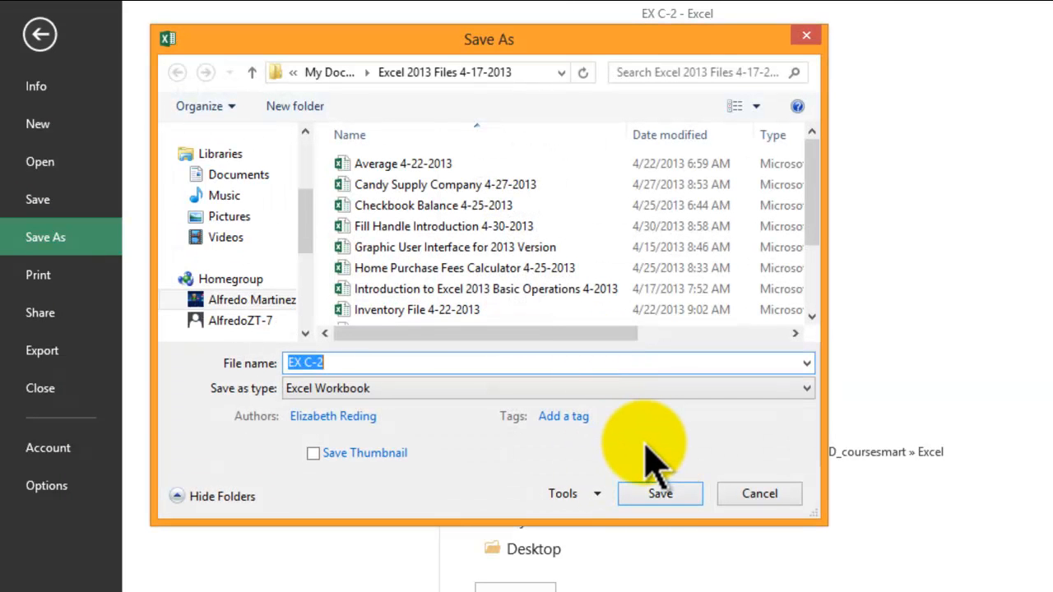
{"action": "key", "text": "alt+Tab"}
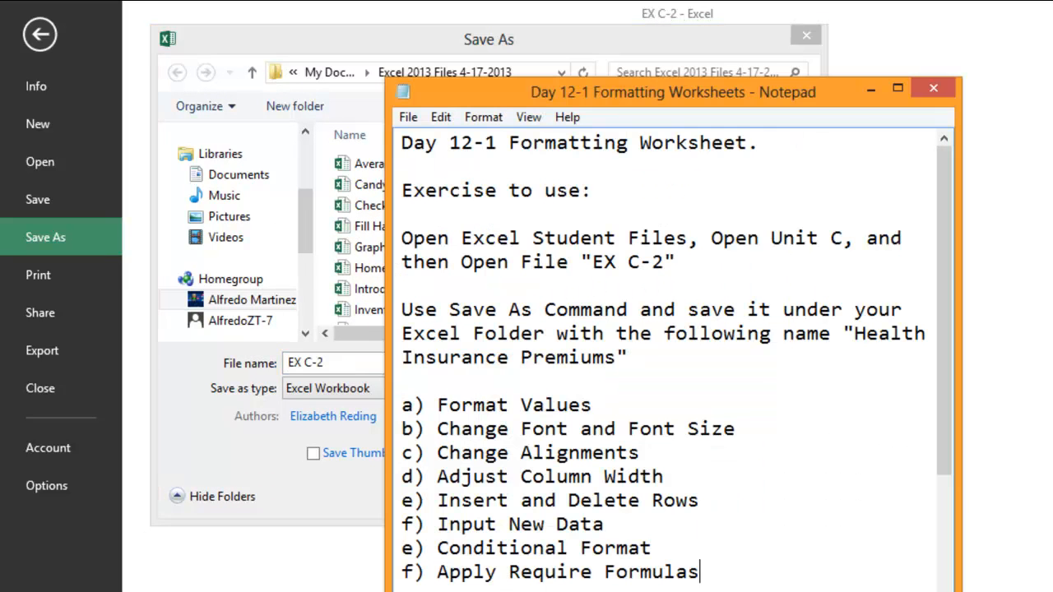
{"action": "key", "text": "alt+Tab"}
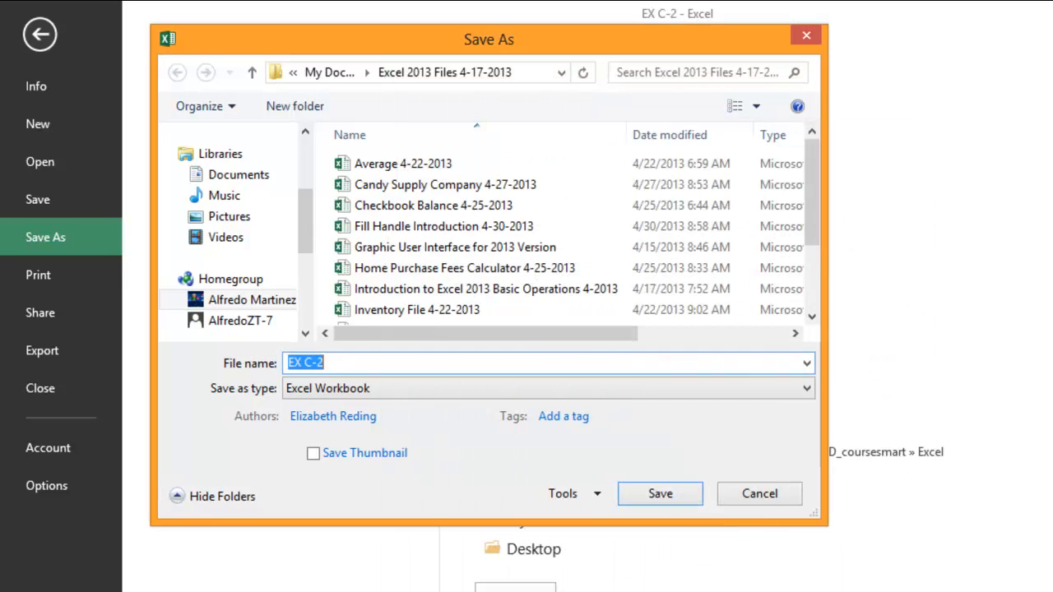
{"action": "type", "text": "H"}
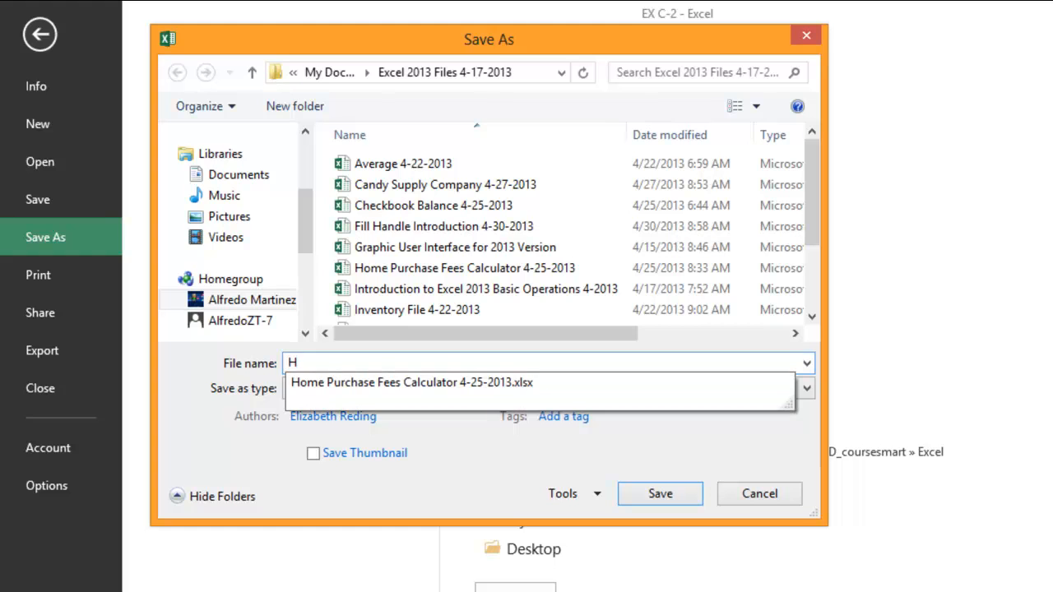
{"action": "type", "text": "e"}
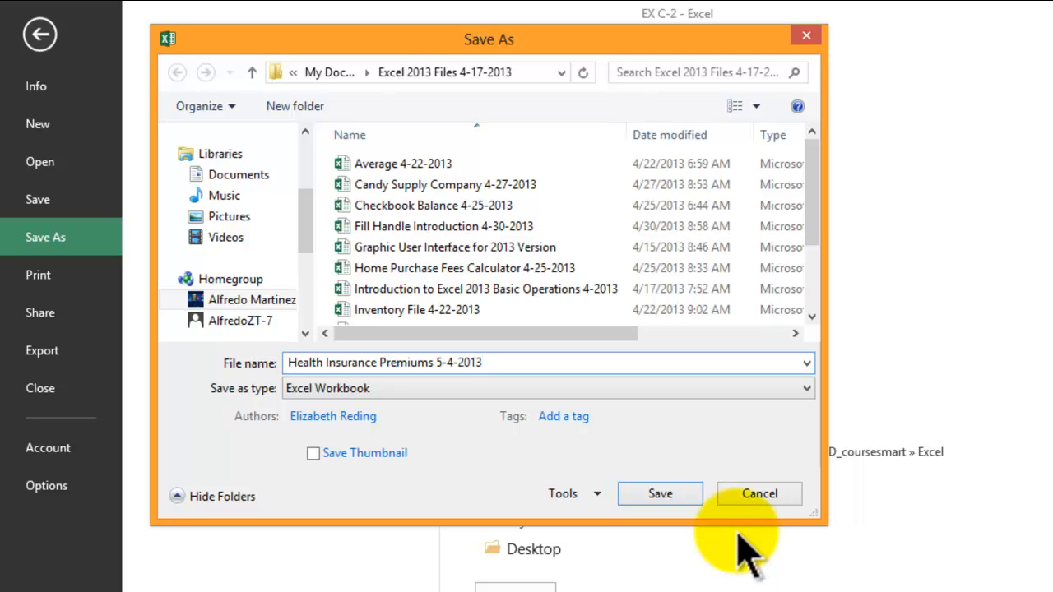
{"action": "left_click", "coordinate": [662, 493]}
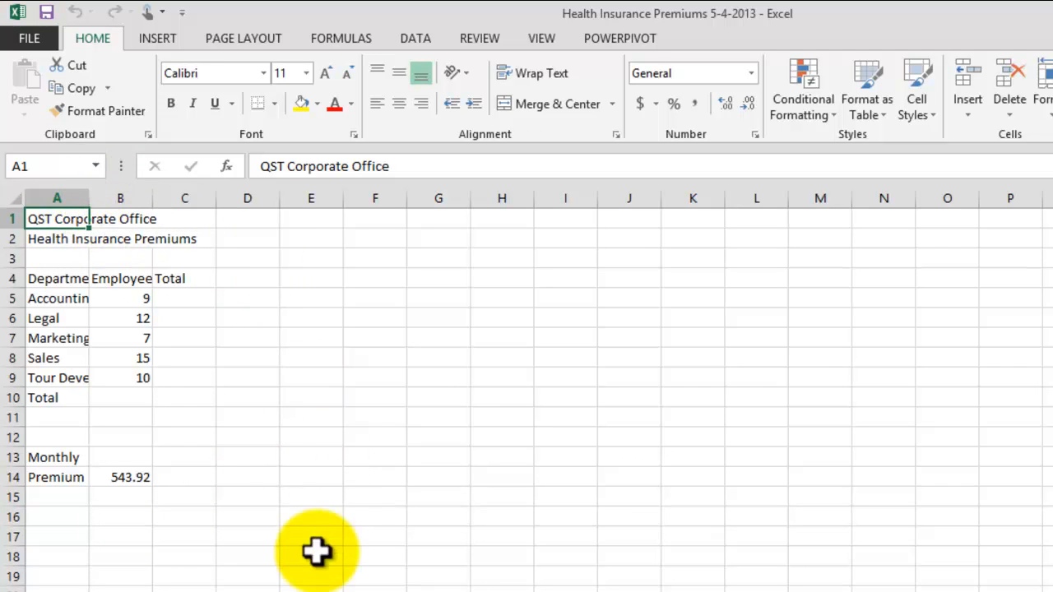
Step: Widen column A to about twice its width so that the department names in rows 4 to 9 fit
{"action": "left_click", "coordinate": [247, 572]}
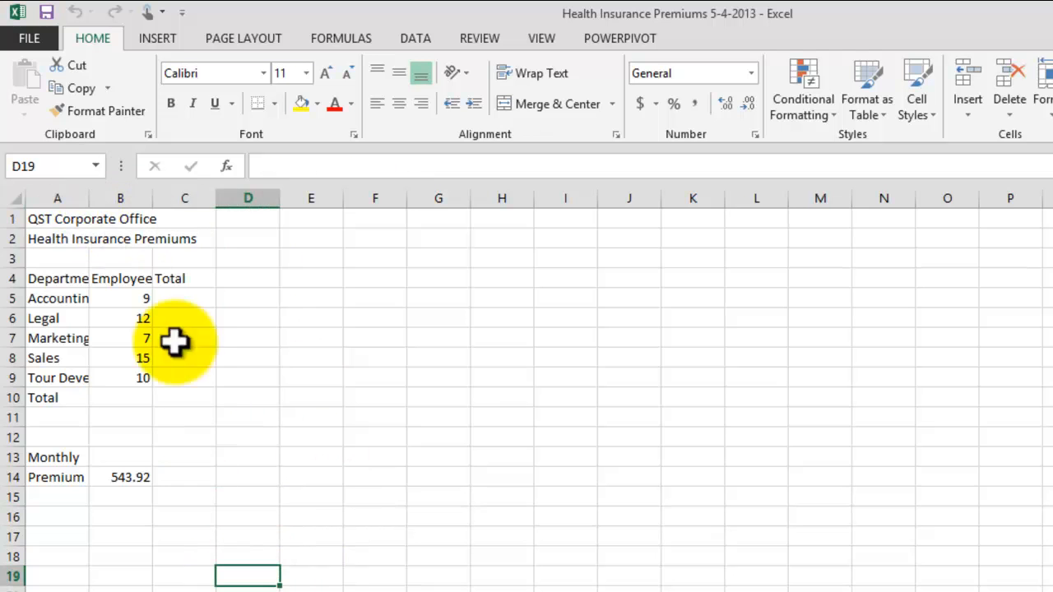
{"action": "left_click", "coordinate": [54, 239]}
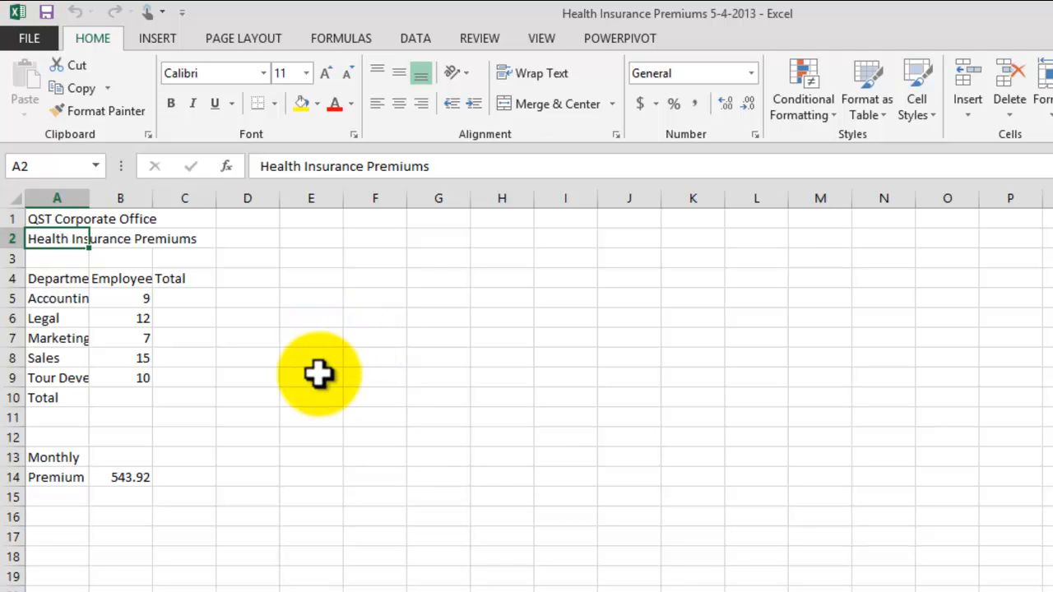
{"action": "left_click", "coordinate": [61, 199]}
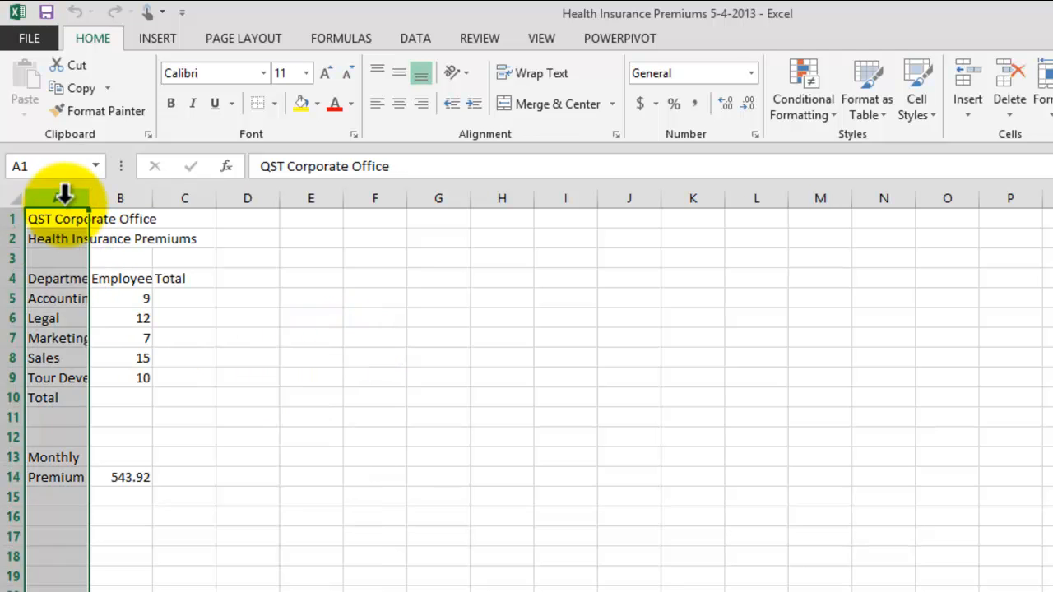
{"action": "left_click", "coordinate": [57, 278]}
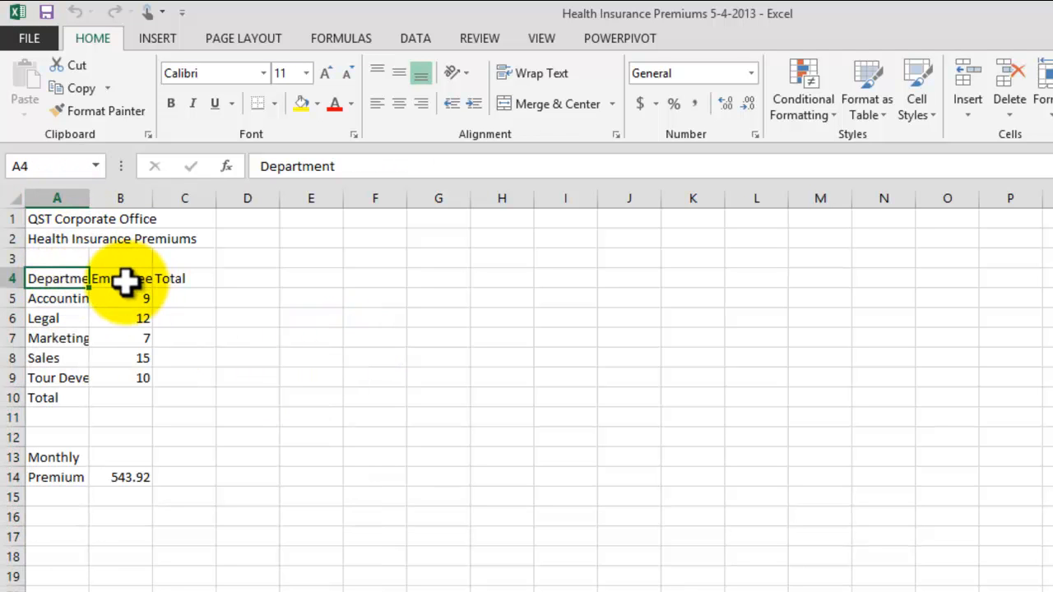
{"action": "left_click", "coordinate": [58, 299]}
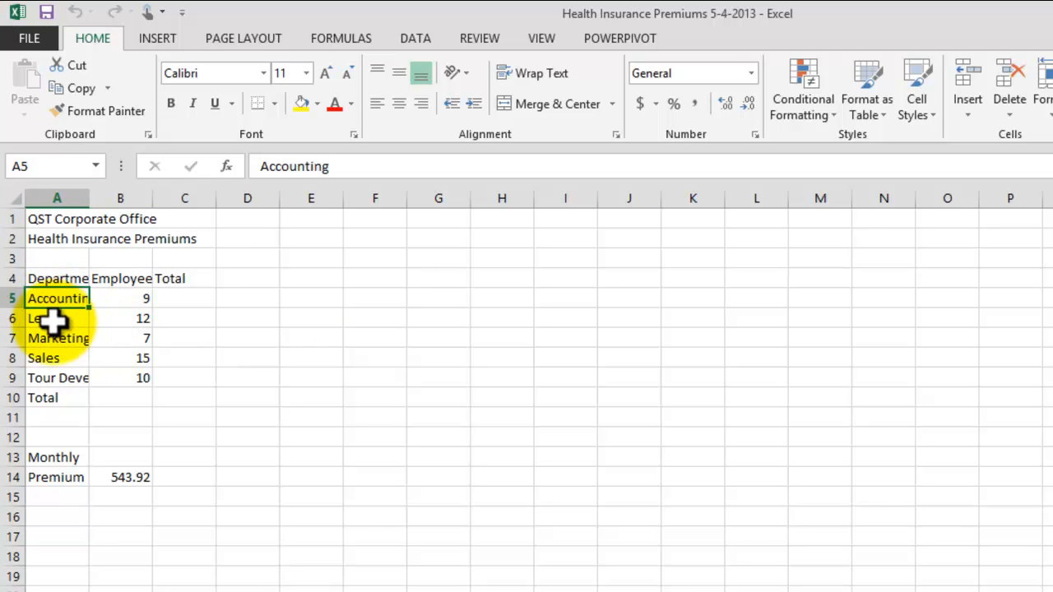
{"action": "left_click", "coordinate": [51, 319]}
{"action": "left_click", "coordinate": [58, 337]}
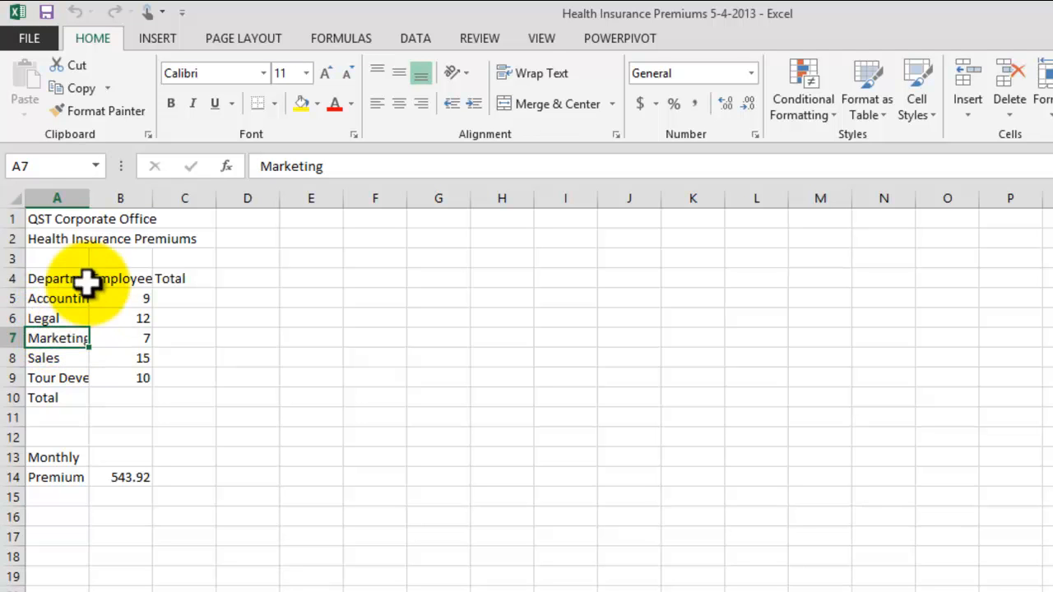
{"action": "left_click_drag", "start_coordinate": [90, 199], "coordinate": [157, 199]}
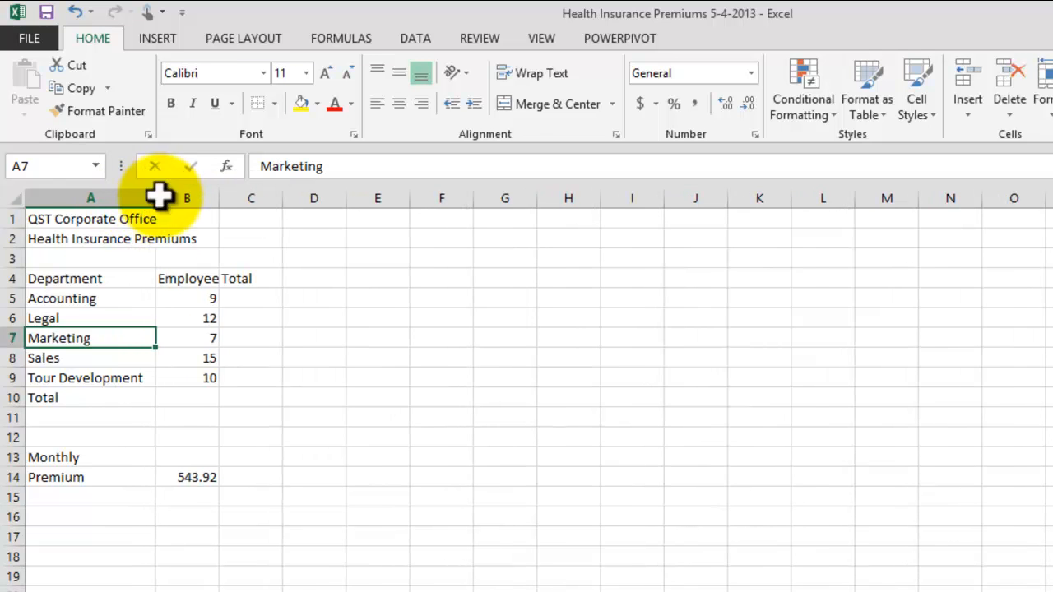
Step: Examine the department names, the Employees column, the Total row and the Total column heading of the premiums table
{"action": "left_click", "coordinate": [91, 376]}
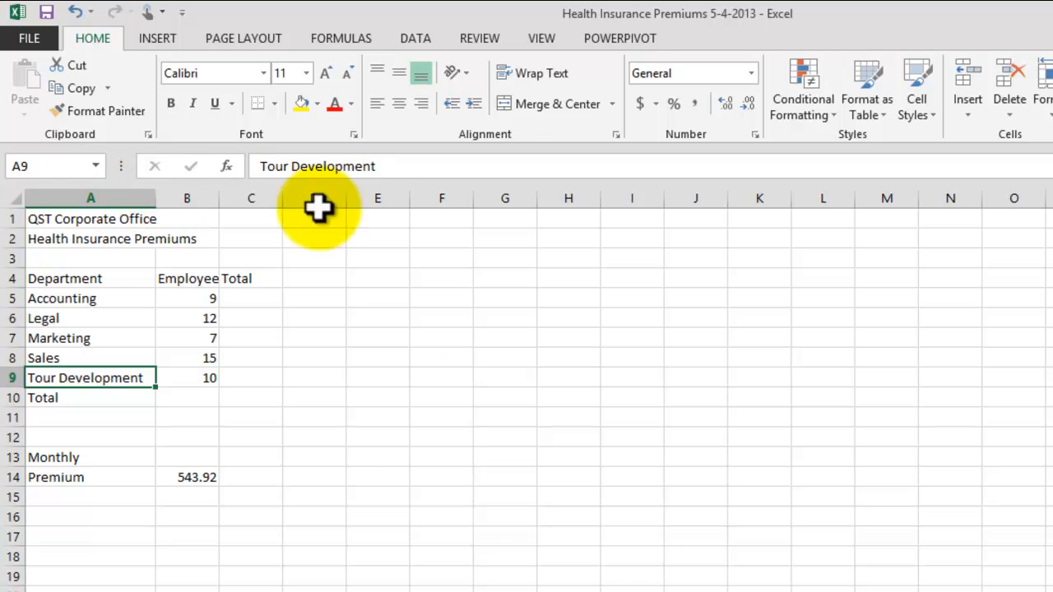
{"action": "left_click", "coordinate": [365, 513]}
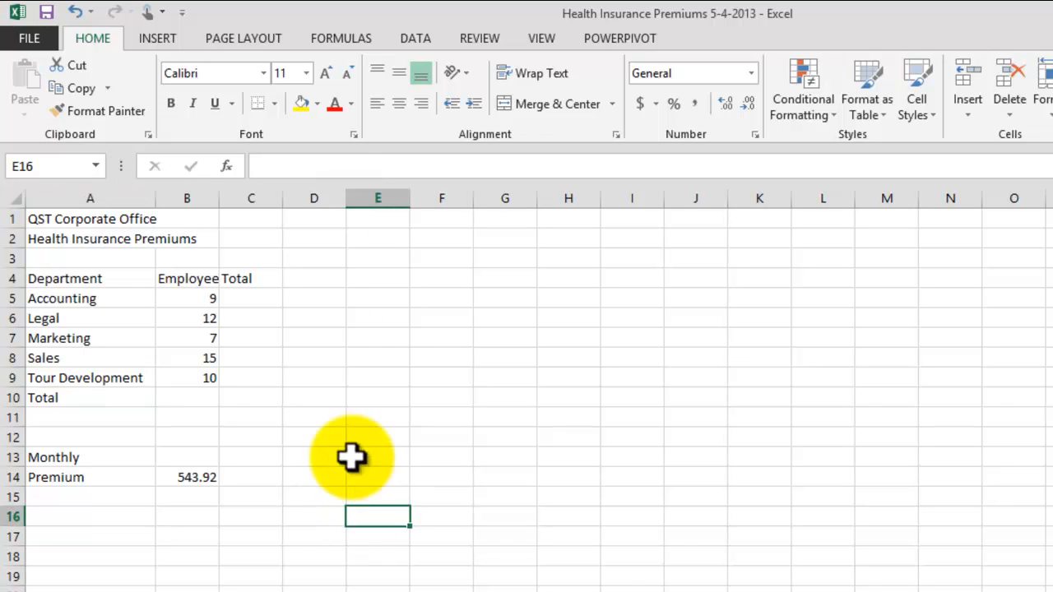
{"action": "left_click", "coordinate": [129, 278]}
{"action": "left_click", "coordinate": [201, 278]}
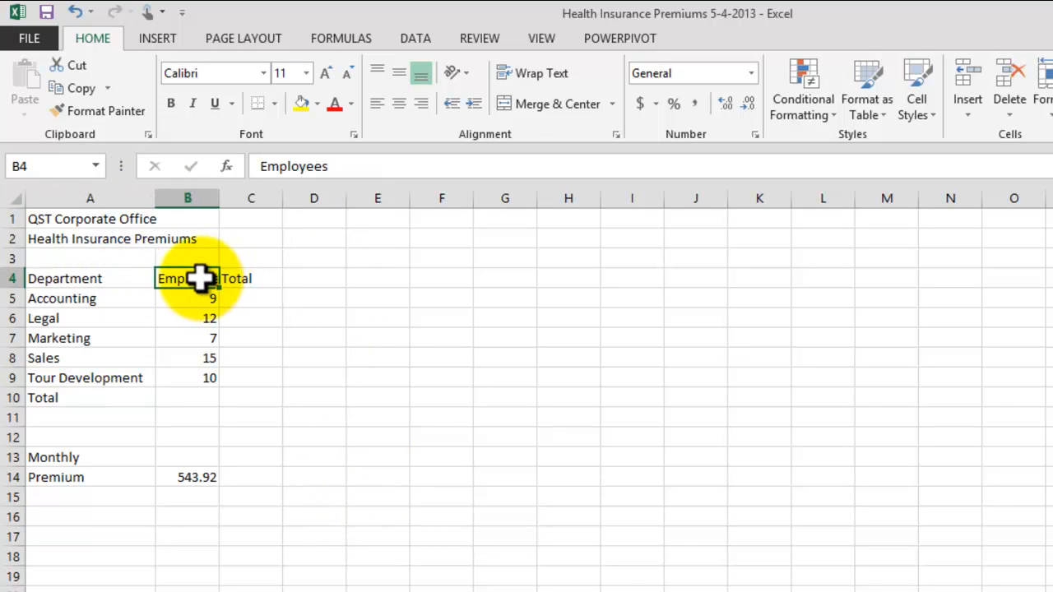
{"action": "left_click", "coordinate": [192, 298]}
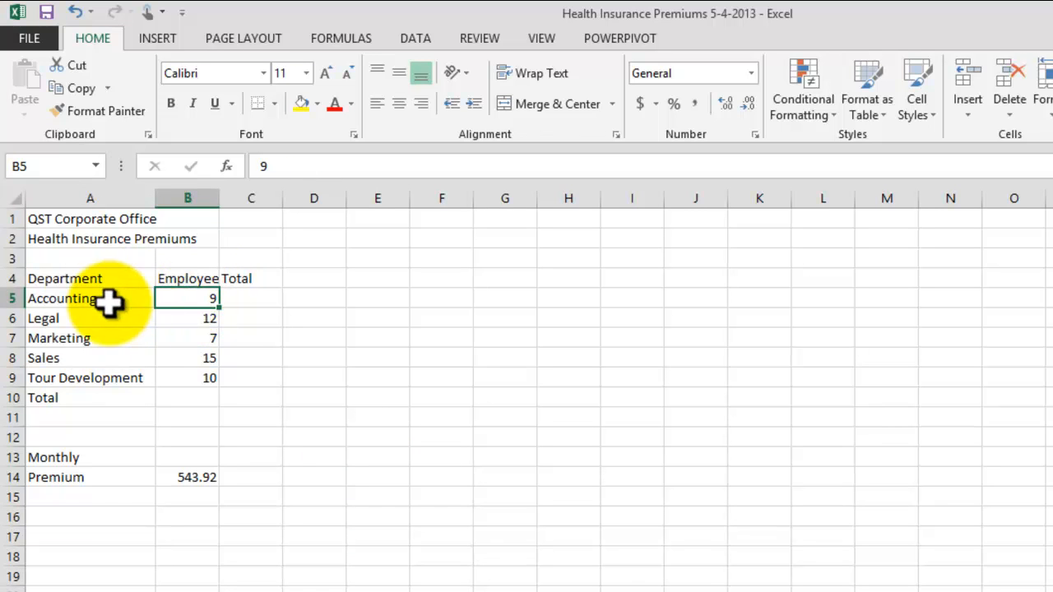
{"action": "left_click", "coordinate": [193, 317]}
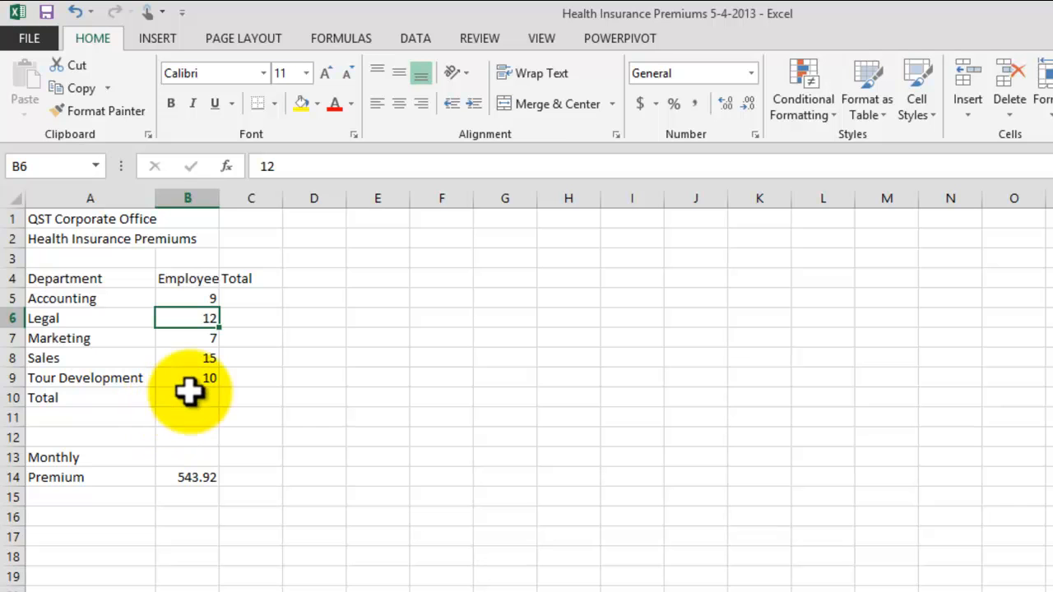
{"action": "left_click", "coordinate": [115, 417]}
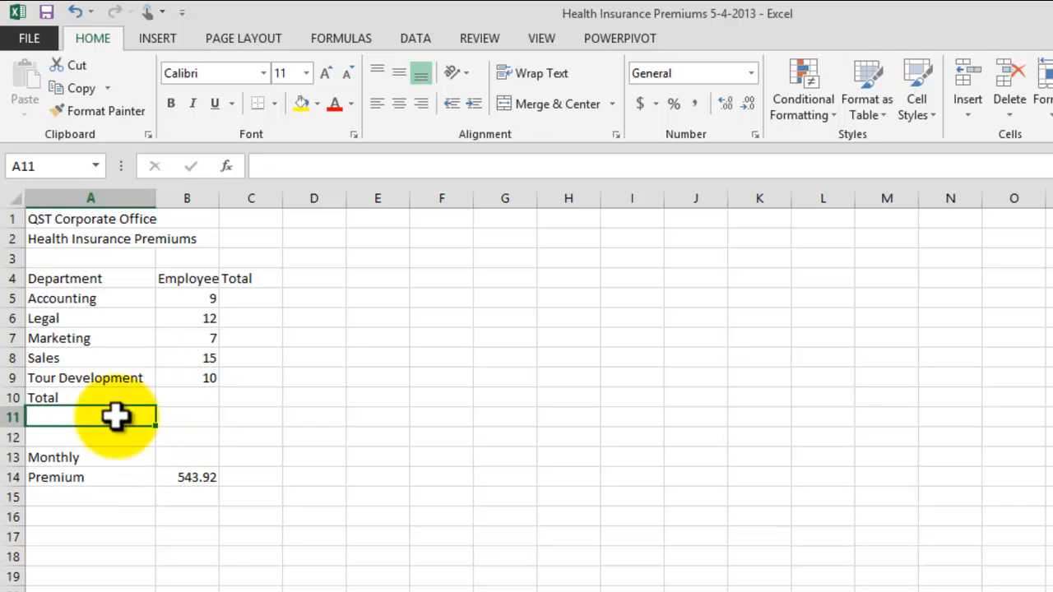
{"action": "left_click", "coordinate": [201, 399]}
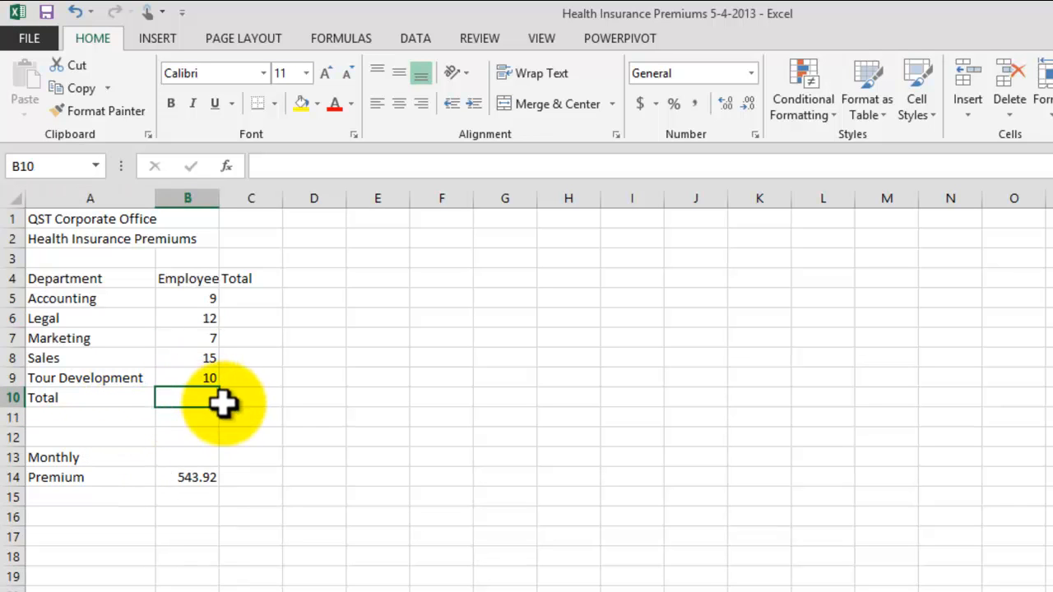
{"action": "left_click", "coordinate": [251, 278]}
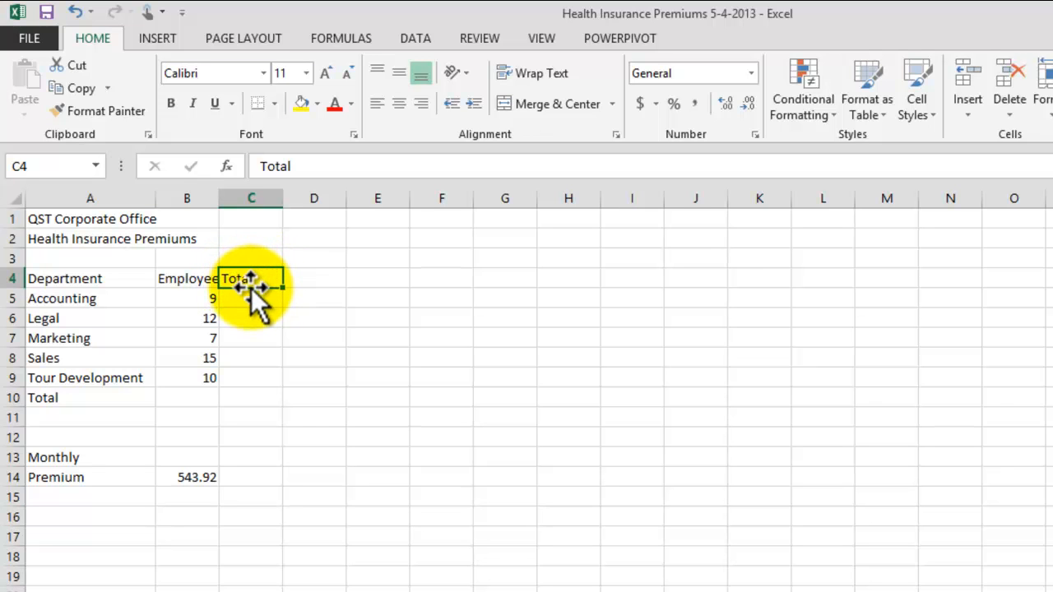
Step: Move the Total heading from C4 to E4 and widen column B so that the Employees heading fits
{"action": "left_click_drag", "start_coordinate": [253, 289], "coordinate": [387, 280]}
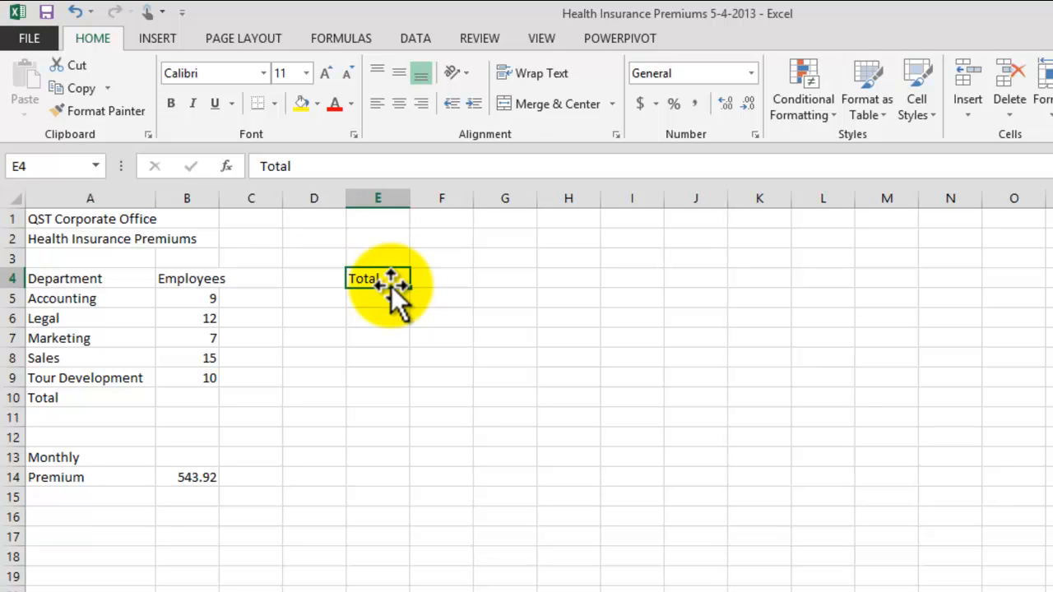
{"action": "left_click_drag", "start_coordinate": [219, 198], "coordinate": [235, 198]}
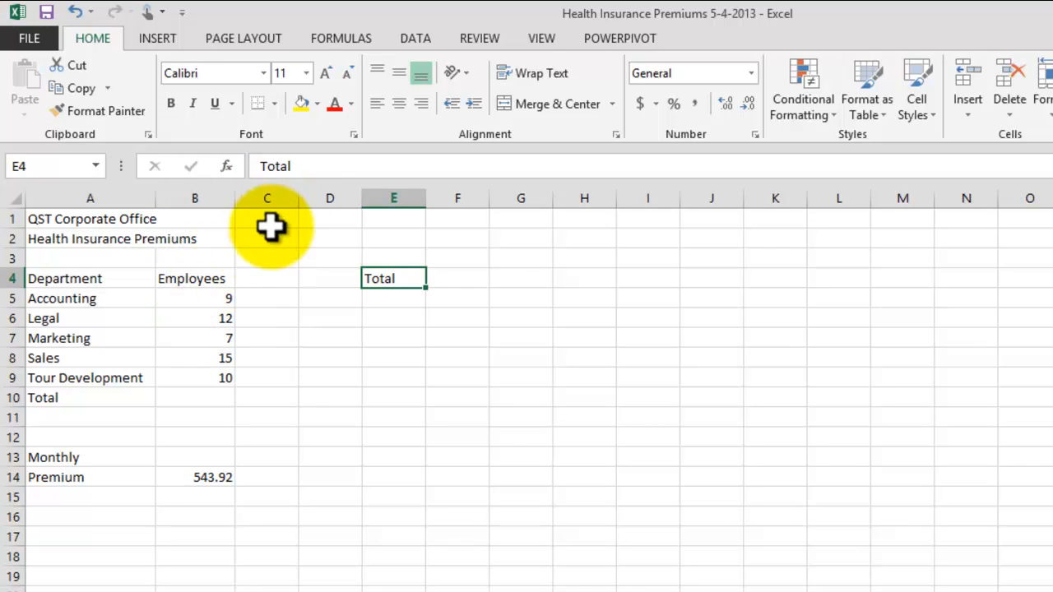
Step: Enter the heading Family Coverage in C4 and widen column C so that it fits
{"action": "left_click", "coordinate": [277, 282]}
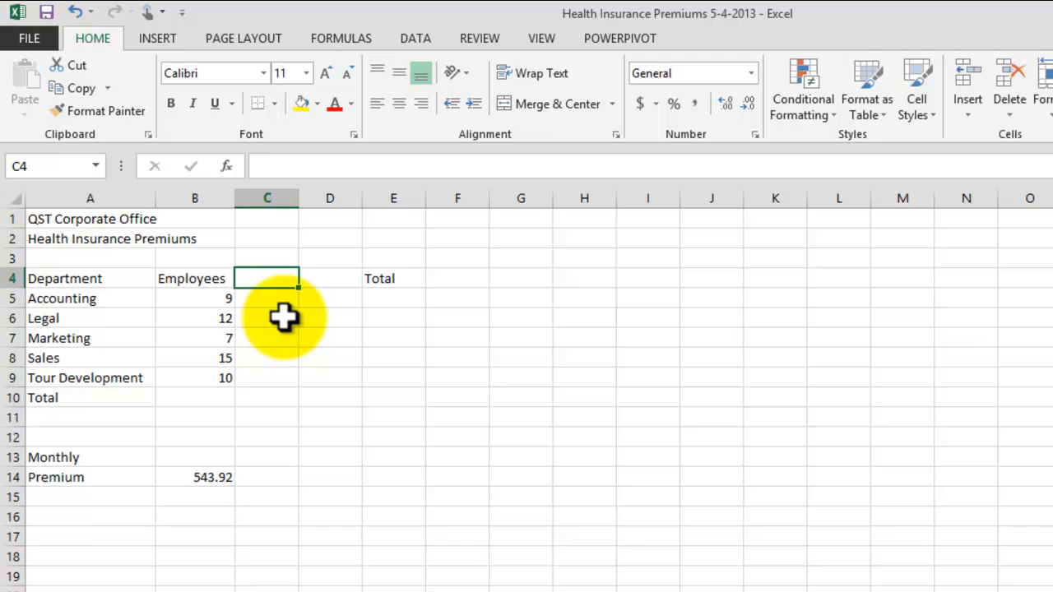
{"action": "type", "text": "Family Coverage"}
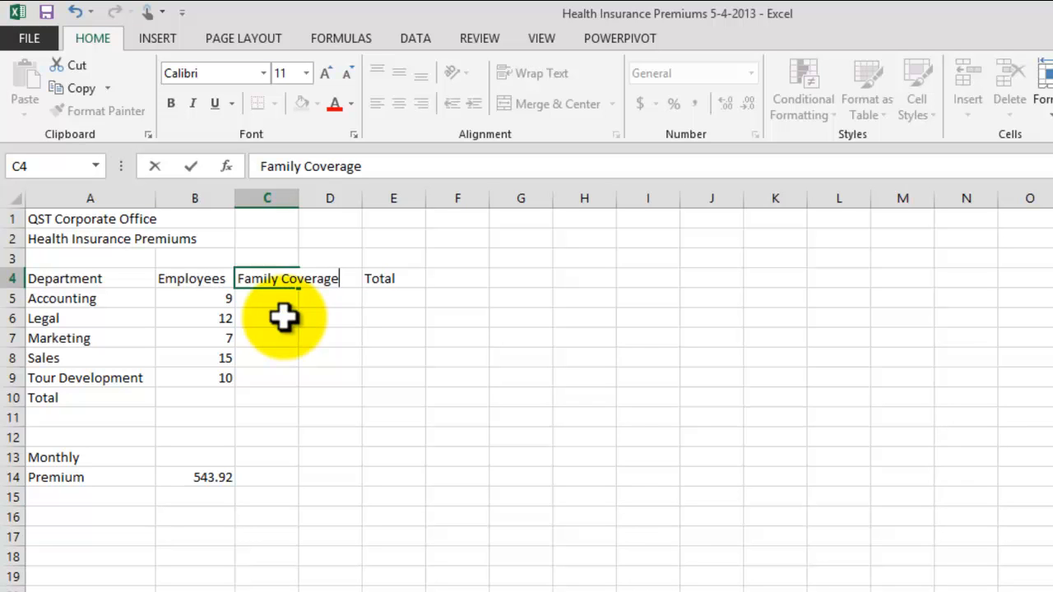
{"action": "key", "text": "Return"}
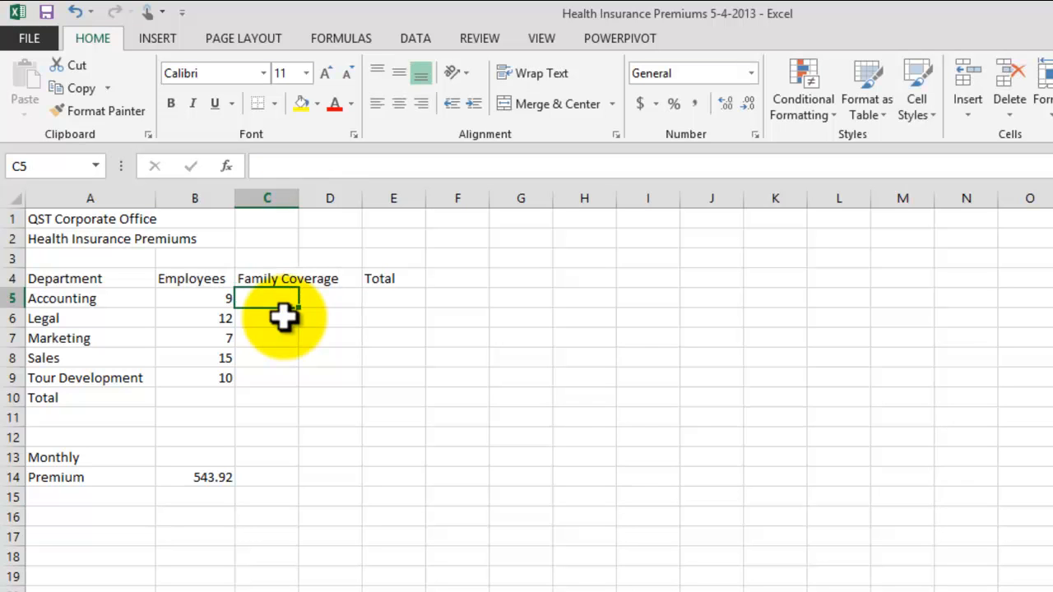
{"action": "left_click_drag", "start_coordinate": [296, 210], "coordinate": [346, 197]}
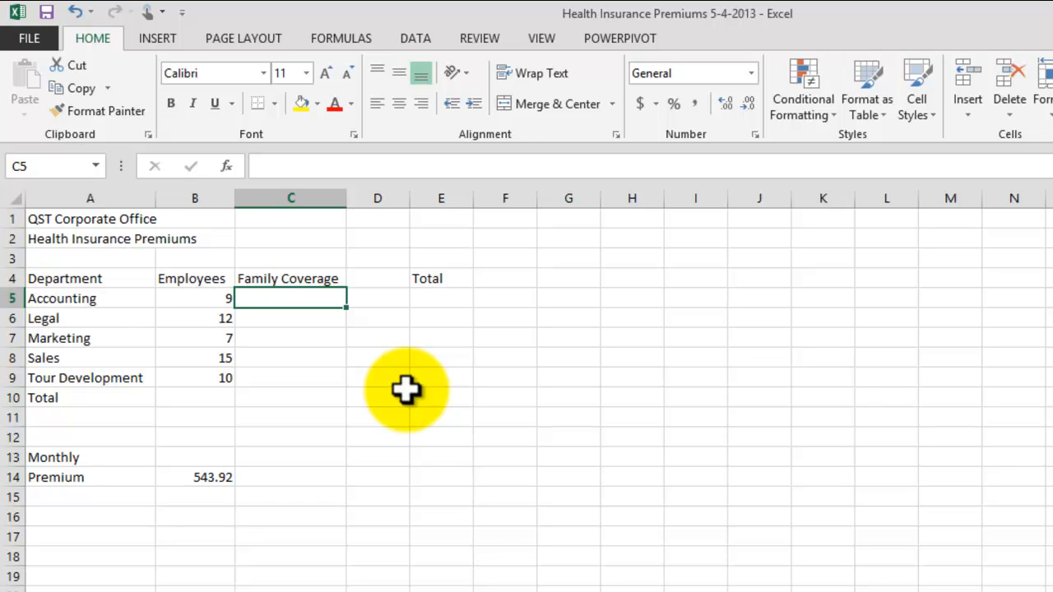
{"action": "left_click", "coordinate": [403, 419]}
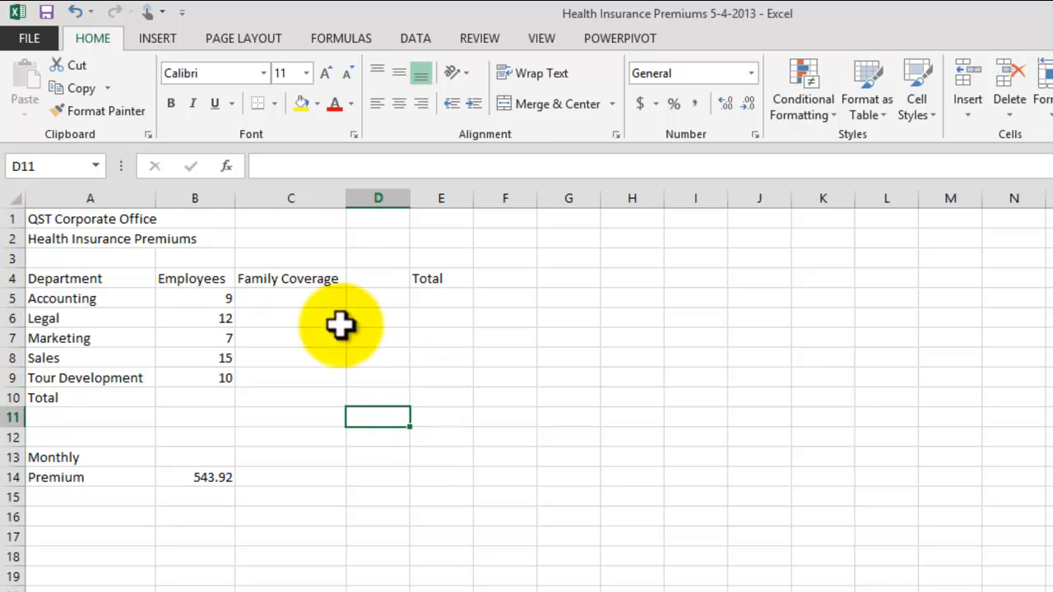
Step: Move the employee numbers of the five departments from B5:B9 to C5:C9
{"action": "left_click", "coordinate": [294, 281]}
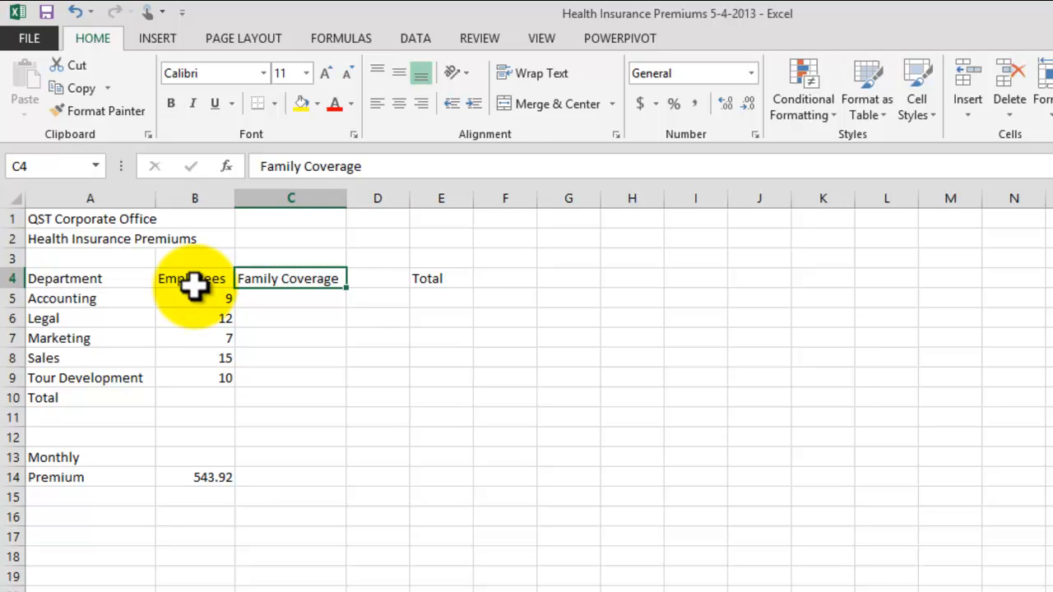
{"action": "left_click_drag", "start_coordinate": [206, 296], "coordinate": [212, 370]}
{"action": "left_click_drag", "start_coordinate": [235, 317], "coordinate": [287, 346]}
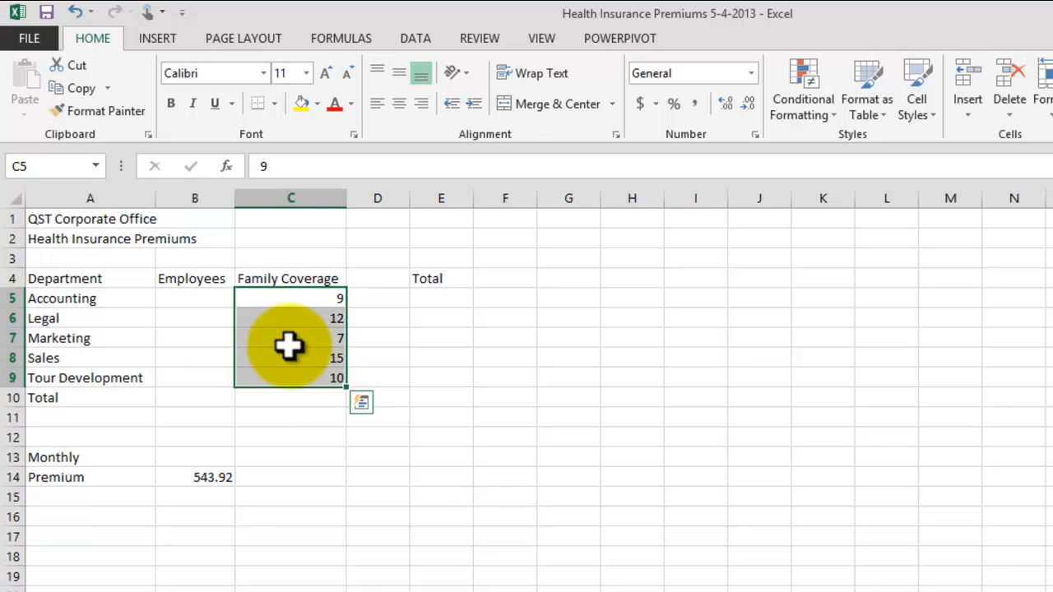
Step: Swap the two headings in row 4 so that Family Coverage is in B4 and Employees is in C4
{"action": "left_click", "coordinate": [203, 282]}
{"action": "left_click_drag", "start_coordinate": [200, 288], "coordinate": [207, 311]}
{"action": "left_click", "coordinate": [274, 278]}
{"action": "left_click_drag", "start_coordinate": [279, 288], "coordinate": [219, 277]}
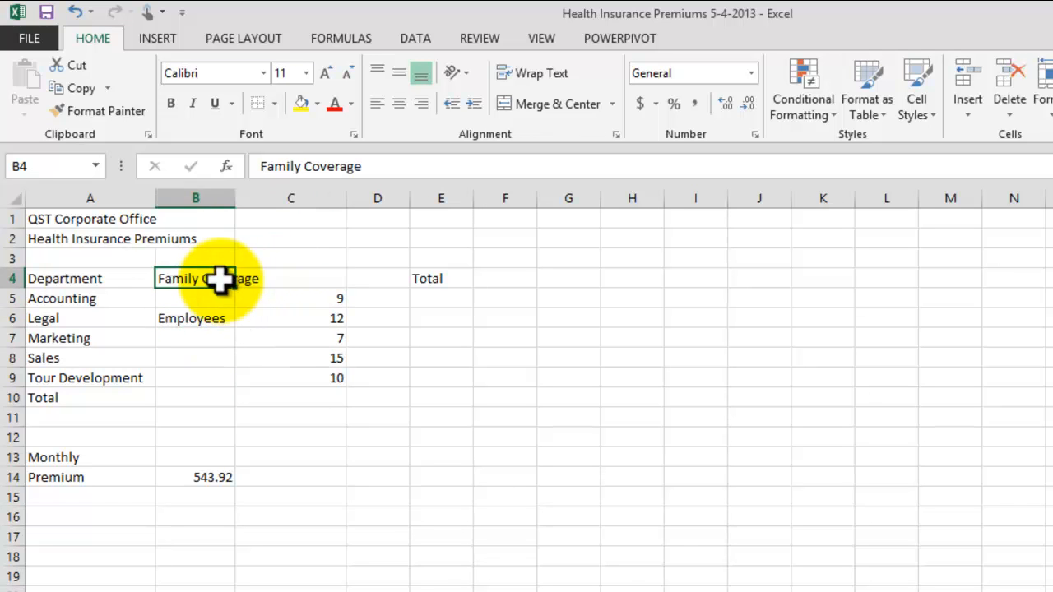
{"action": "left_click", "coordinate": [204, 321]}
{"action": "left_click_drag", "start_coordinate": [214, 330], "coordinate": [295, 286]}
Step: Widen column B to fit Family Coverage and narrow column C to slightly wider than the Employees heading
{"action": "left_click_drag", "start_coordinate": [236, 203], "coordinate": [267, 202]}
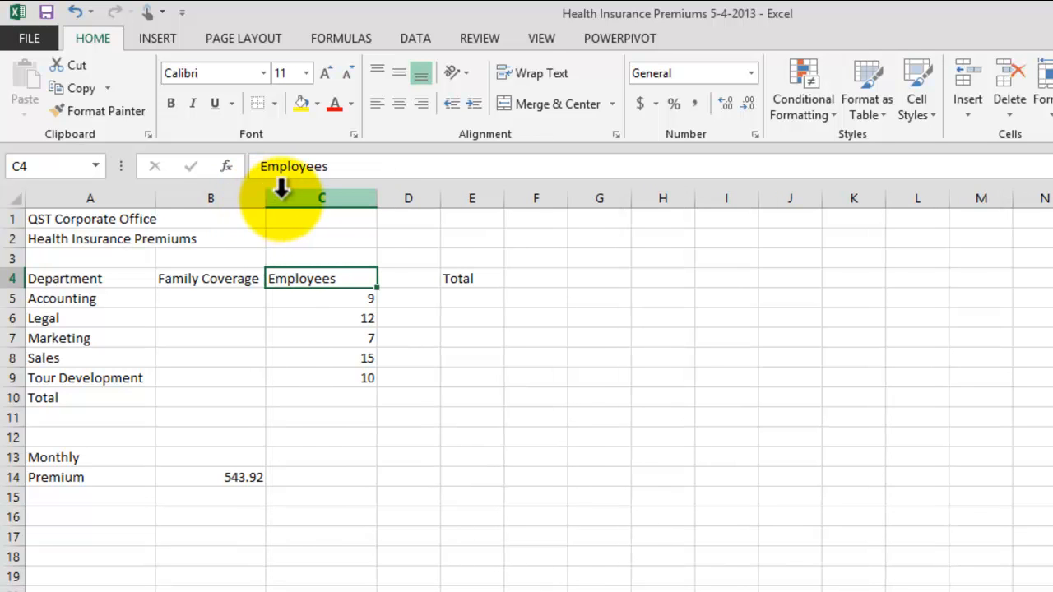
{"action": "double_click", "coordinate": [376, 198]}
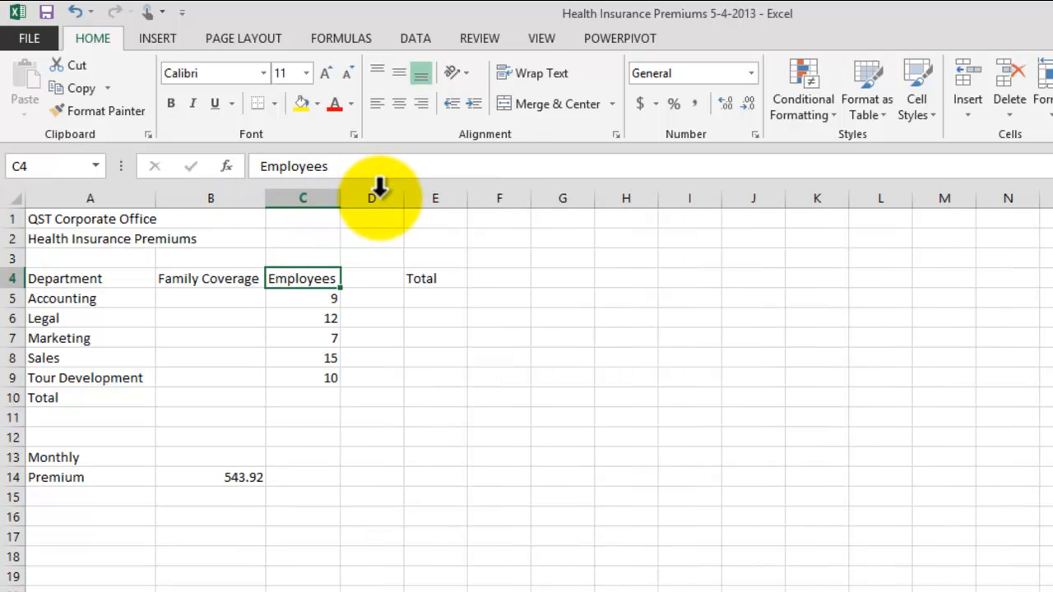
{"action": "left_click_drag", "start_coordinate": [344, 202], "coordinate": [349, 202]}
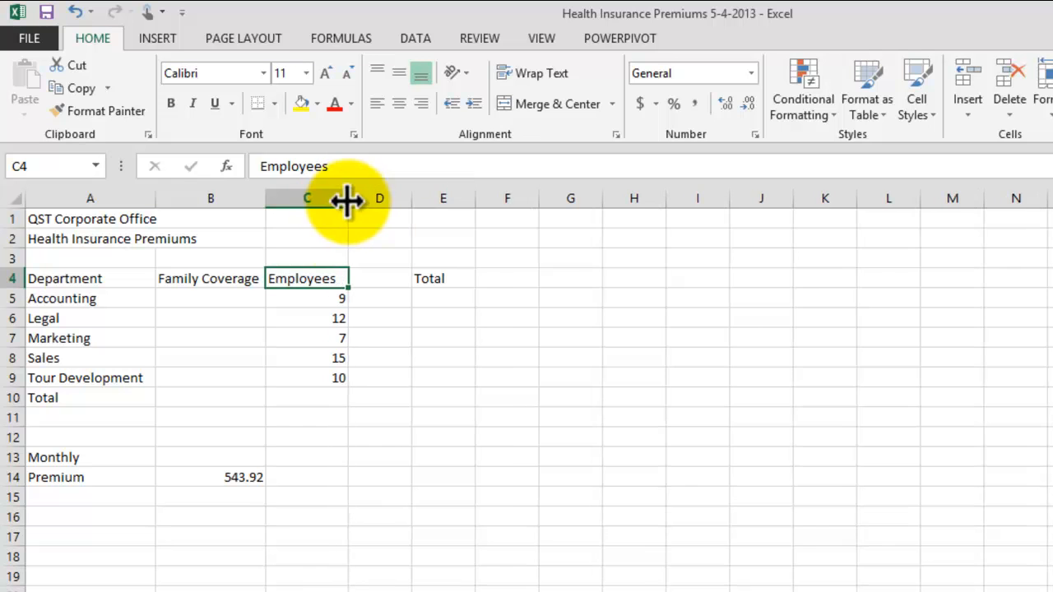
{"action": "left_click", "coordinate": [363, 503]}
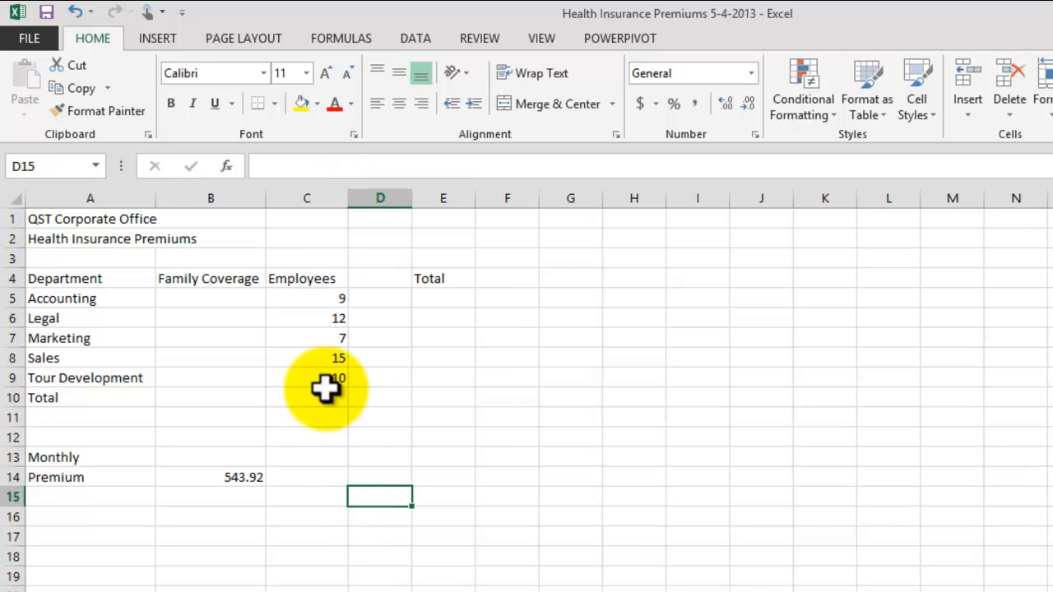
Step: Move the Total heading from E4 to D4, directly beside Employees
{"action": "left_click", "coordinate": [427, 280]}
{"action": "left_click_drag", "start_coordinate": [433, 288], "coordinate": [388, 279]}
{"action": "left_click", "coordinate": [404, 459]}
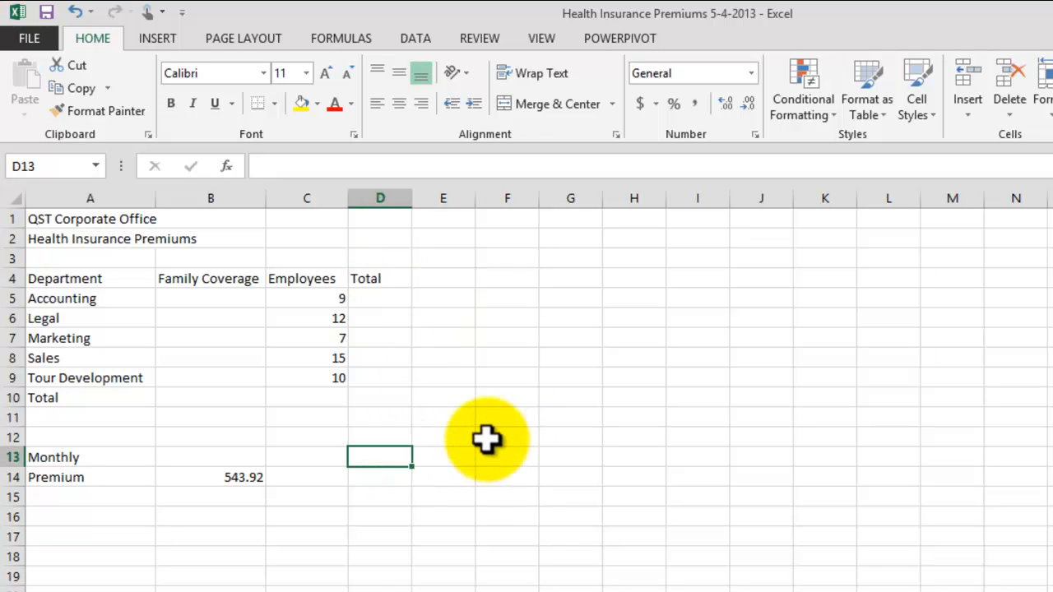
Step: Total the employee numbers in C10 with the formula =SUM(C5:C9)
{"action": "left_click", "coordinate": [240, 480]}
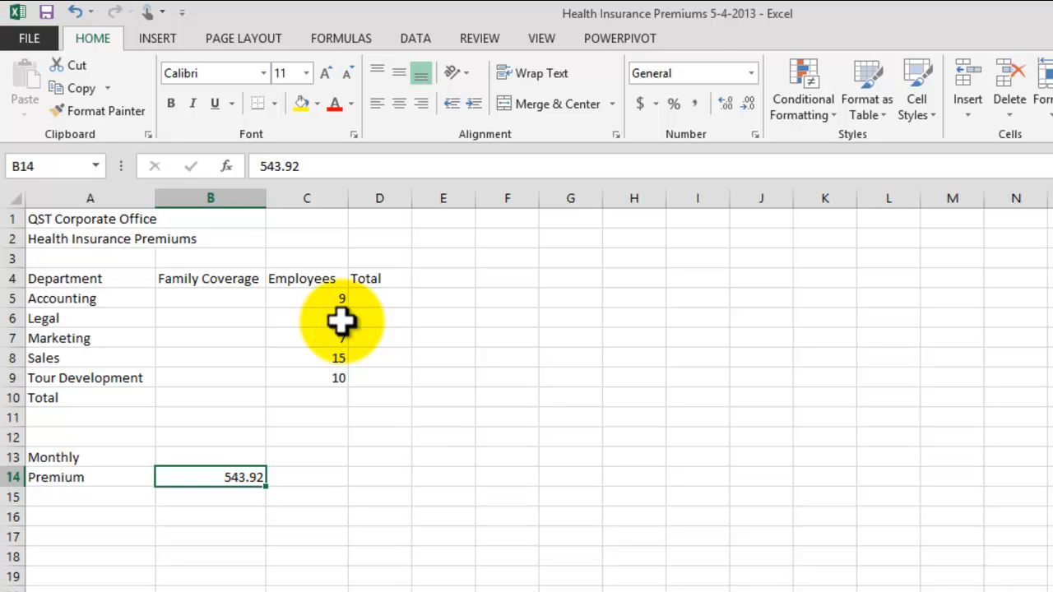
{"action": "left_click", "coordinate": [469, 536]}
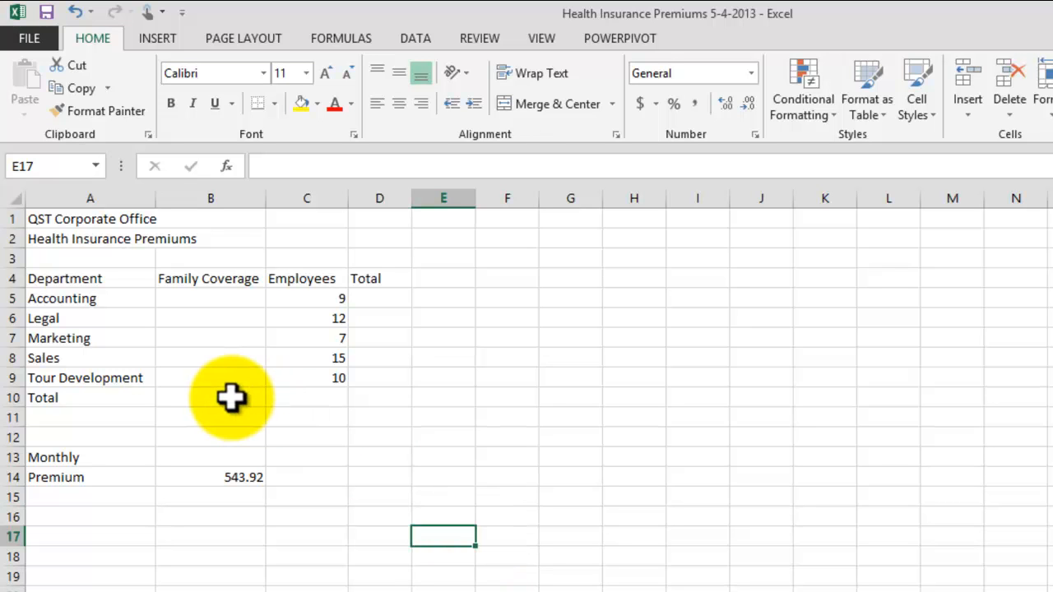
{"action": "left_click", "coordinate": [381, 296]}
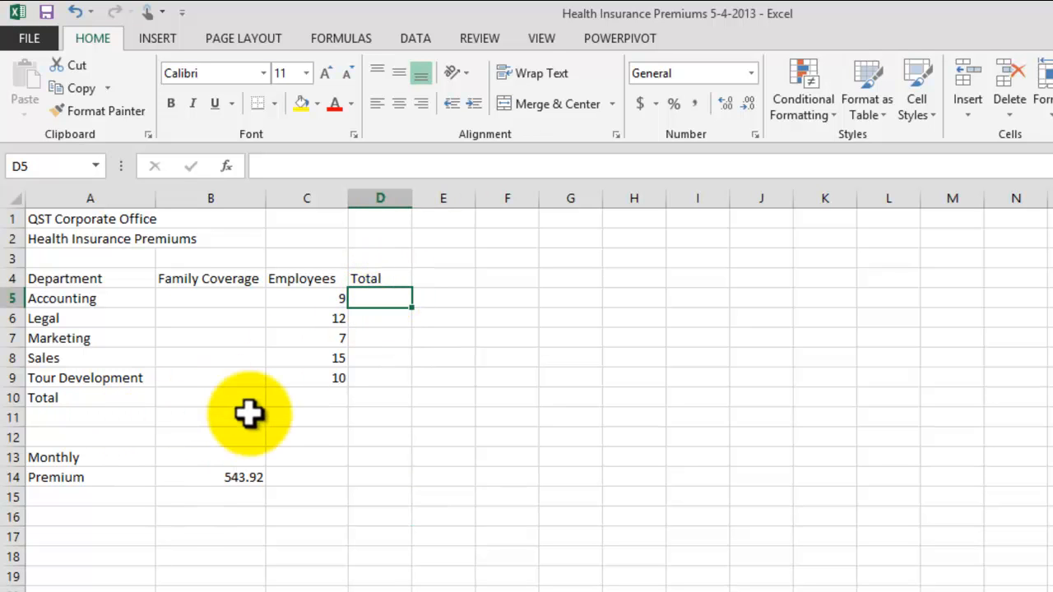
{"action": "left_click", "coordinate": [293, 401]}
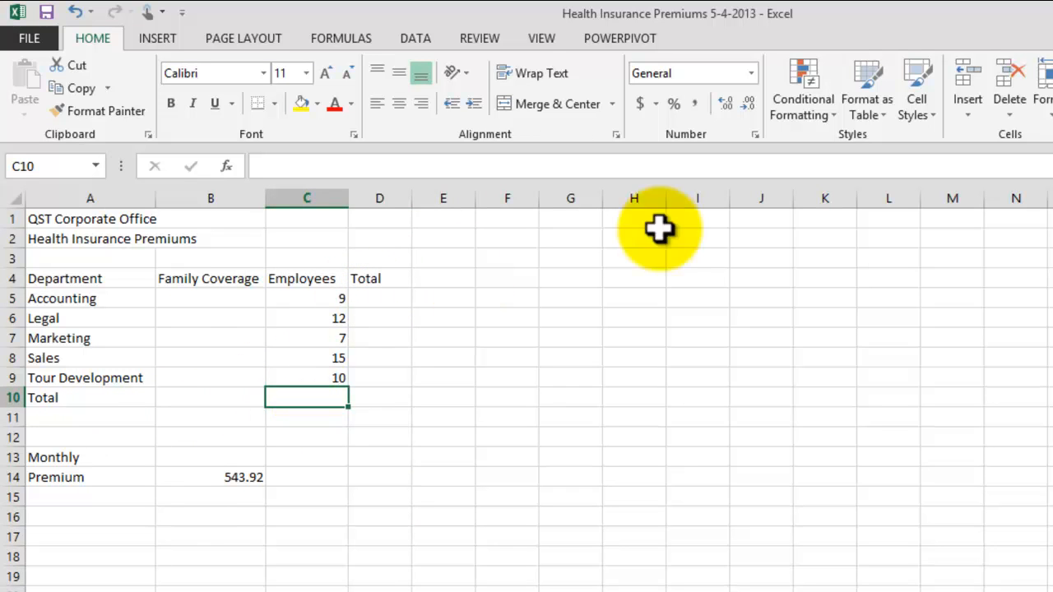
{"action": "key", "text": "alt+equal"}
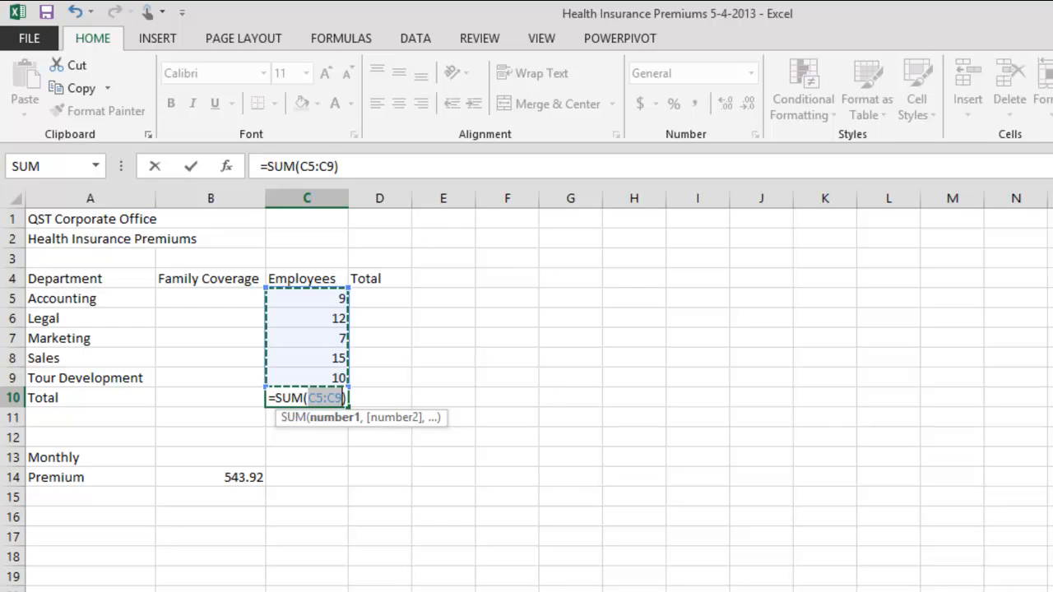
{"action": "key", "text": "Return"}
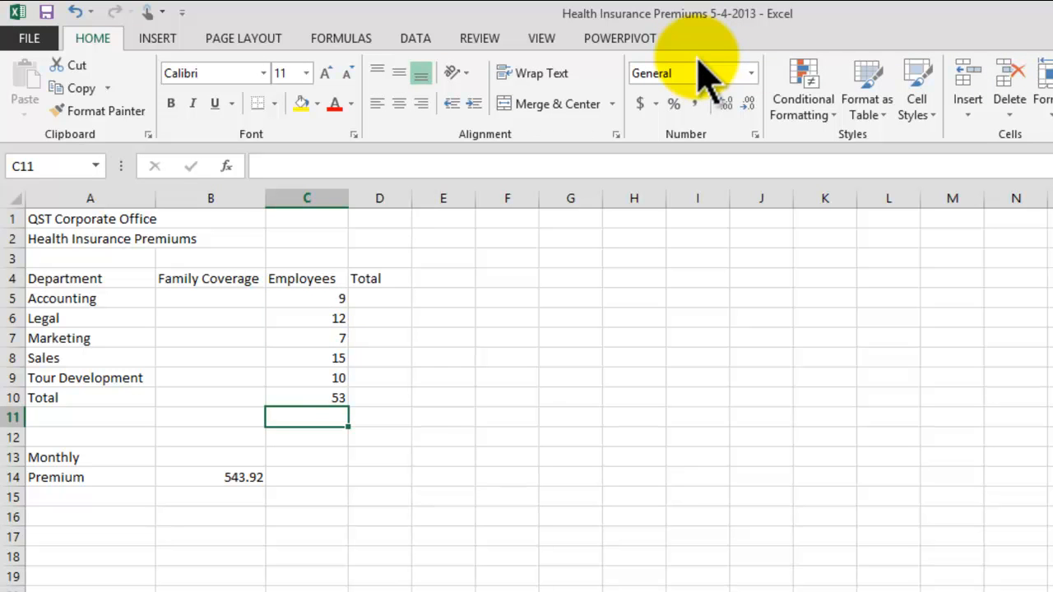
{"action": "left_click", "coordinate": [309, 397]}
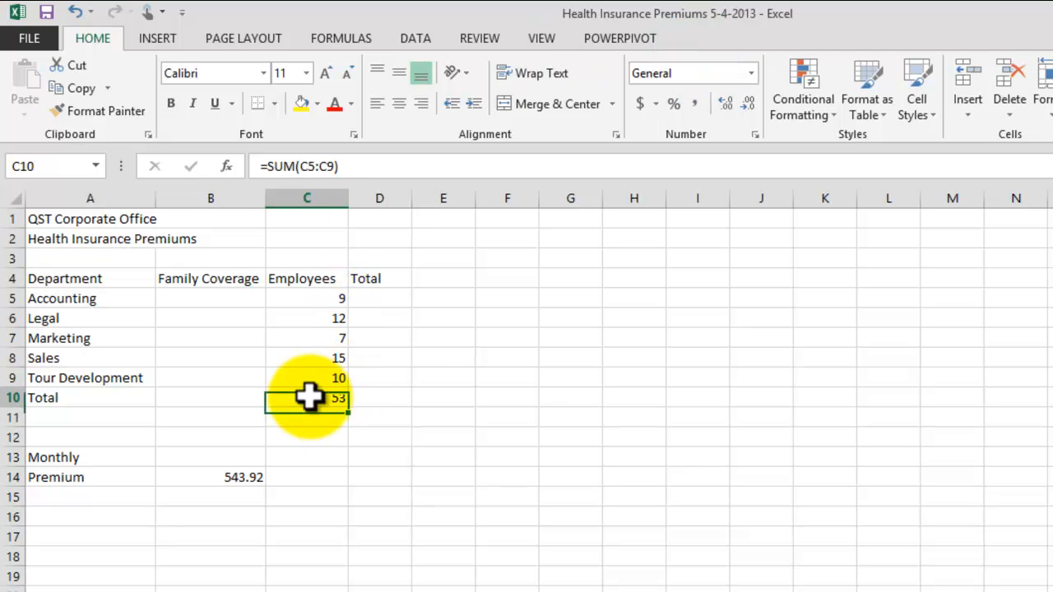
Step: Calculate the Accounting total in D5 with =C5*B14 and fill the formula down to D10
{"action": "left_click", "coordinate": [375, 298]}
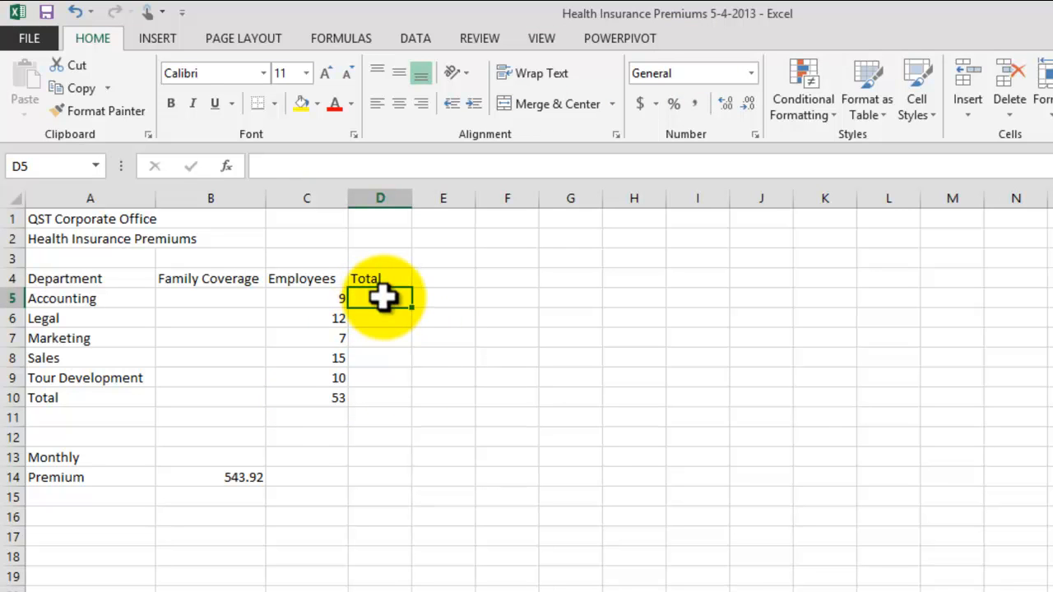
{"action": "type", "text": "="}
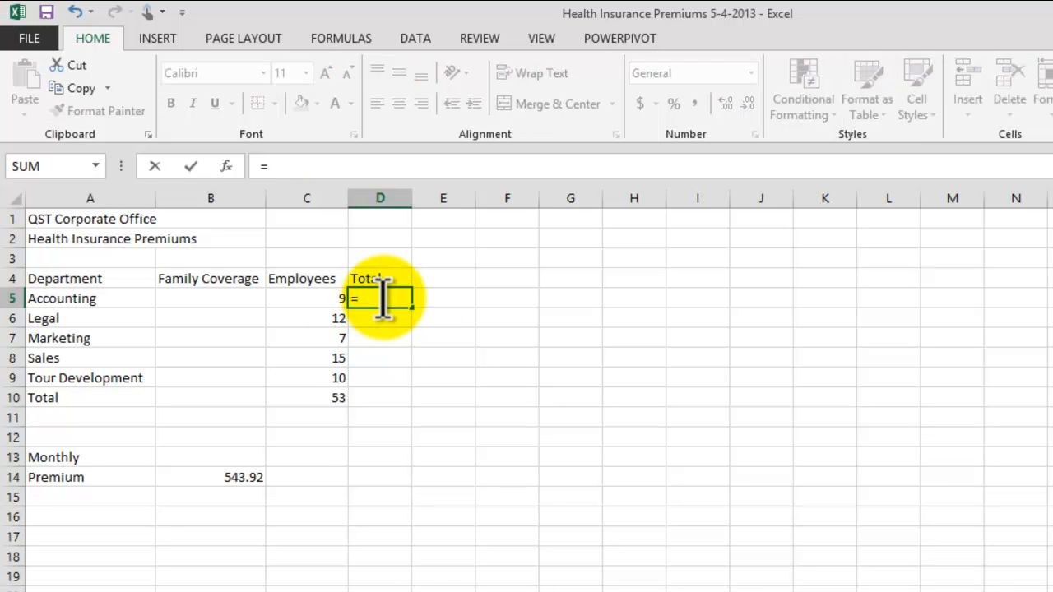
{"action": "left_click", "coordinate": [311, 297]}
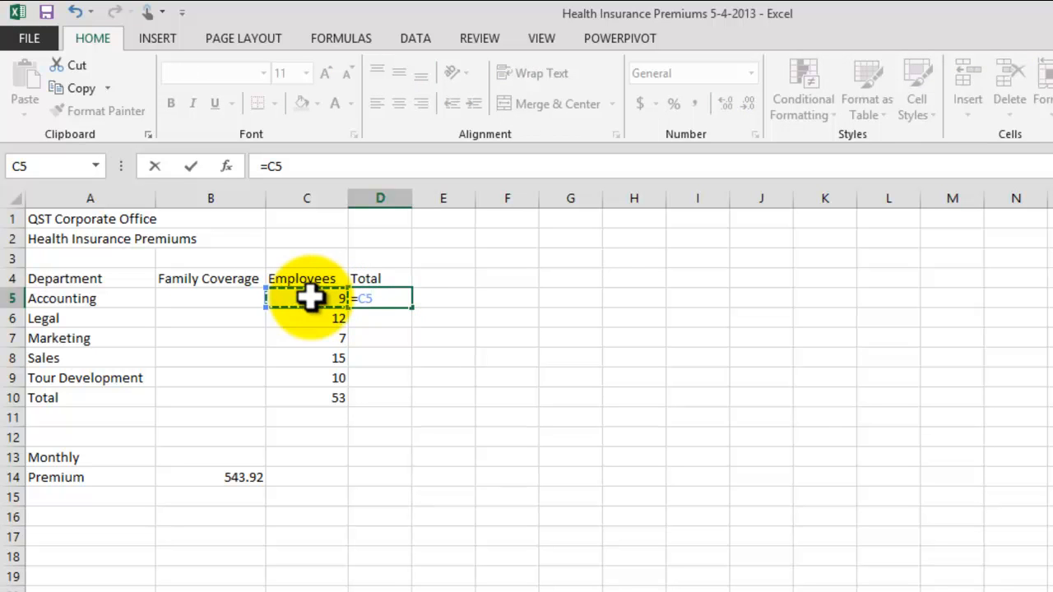
{"action": "type", "text": "*"}
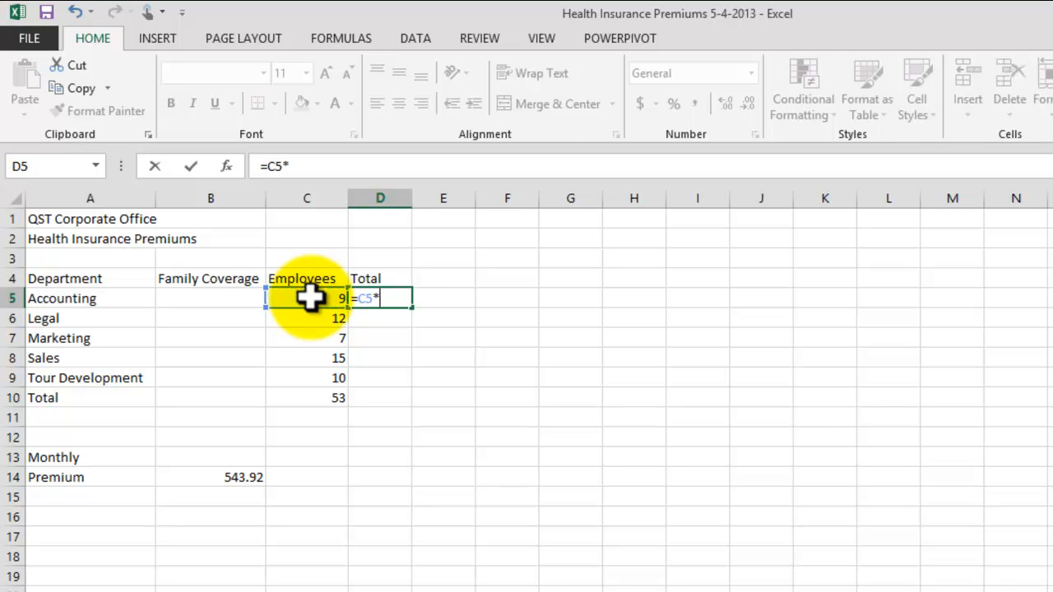
{"action": "left_click", "coordinate": [236, 478]}
{"action": "key", "text": "Return"}
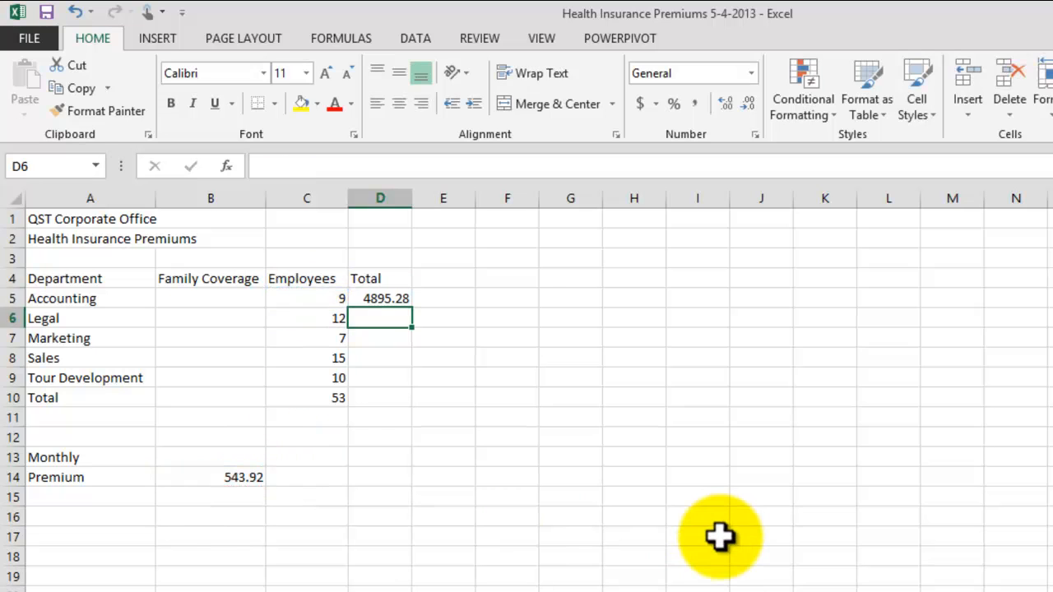
{"action": "left_click", "coordinate": [398, 300]}
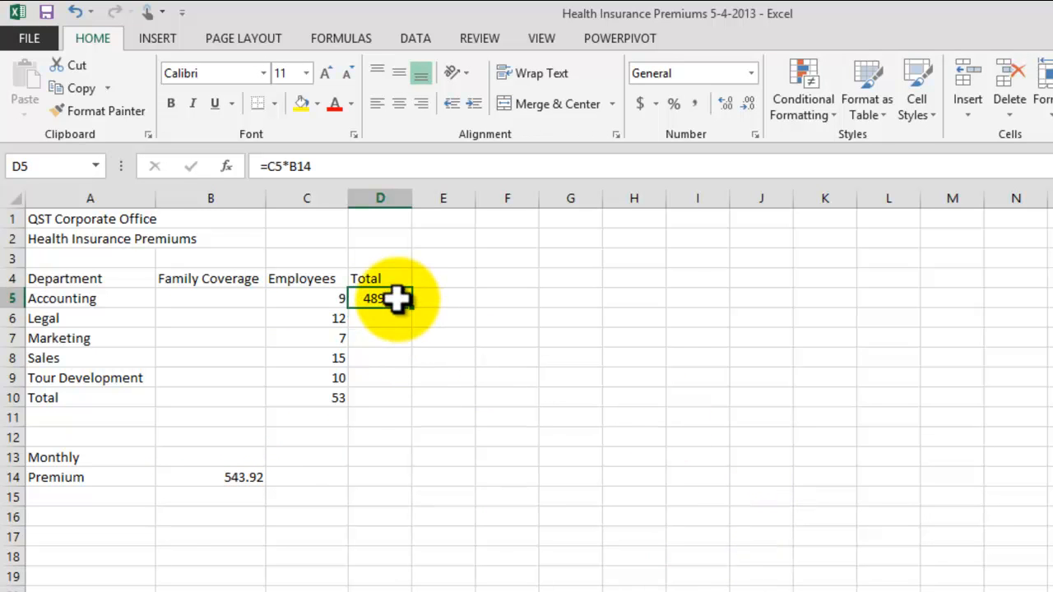
{"action": "left_click_drag", "start_coordinate": [412, 309], "coordinate": [411, 403]}
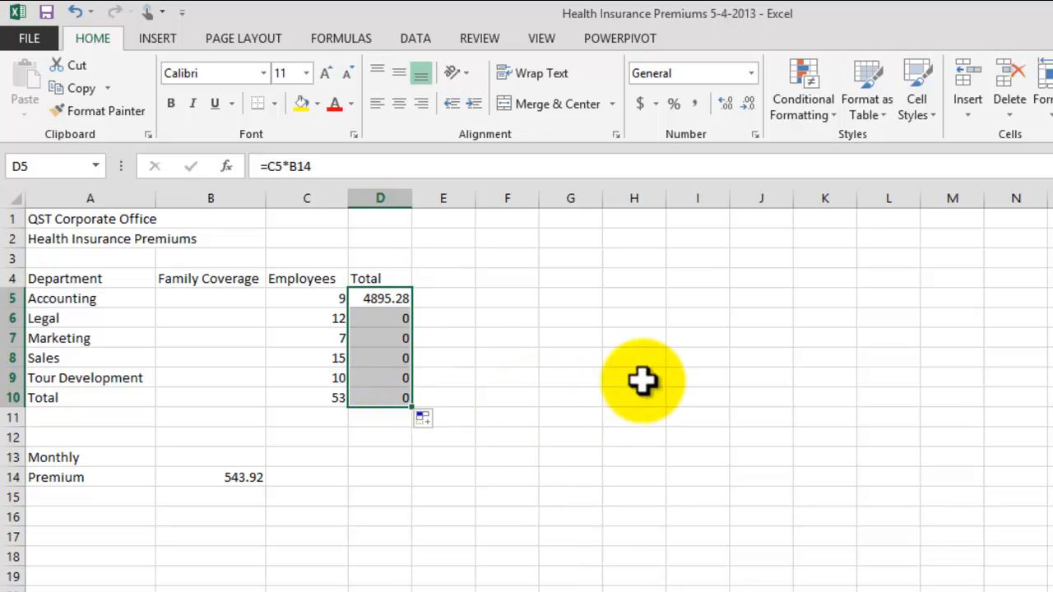
Step: Examine the filled formulas for Legal in D6 and Marketing in D7 to see which cells they reference
{"action": "left_click", "coordinate": [403, 398]}
{"action": "left_click", "coordinate": [398, 319]}
{"action": "double_click", "coordinate": [395, 320]}
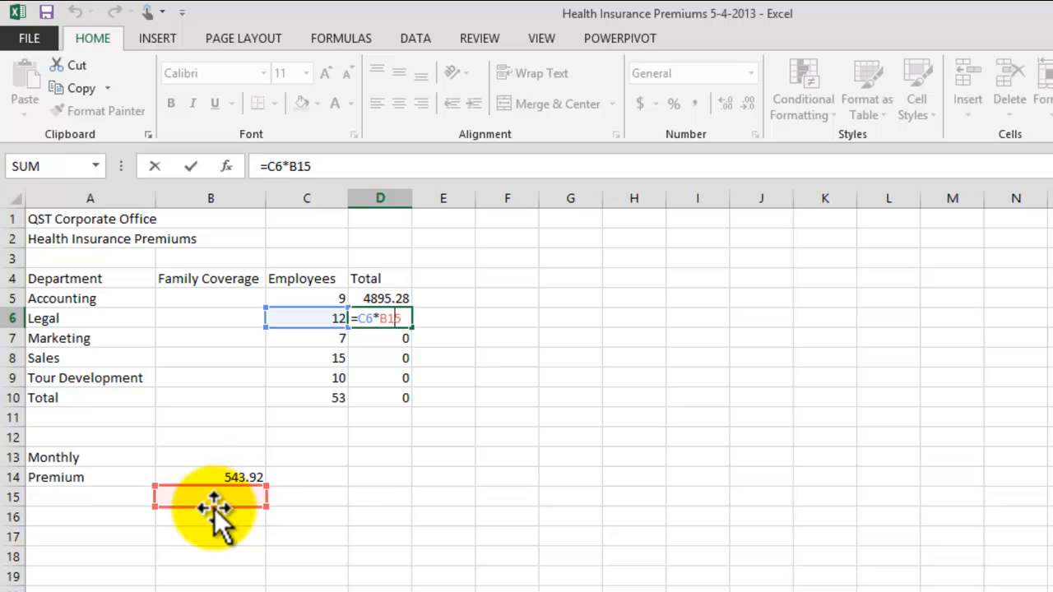
{"action": "key", "text": "Return"}
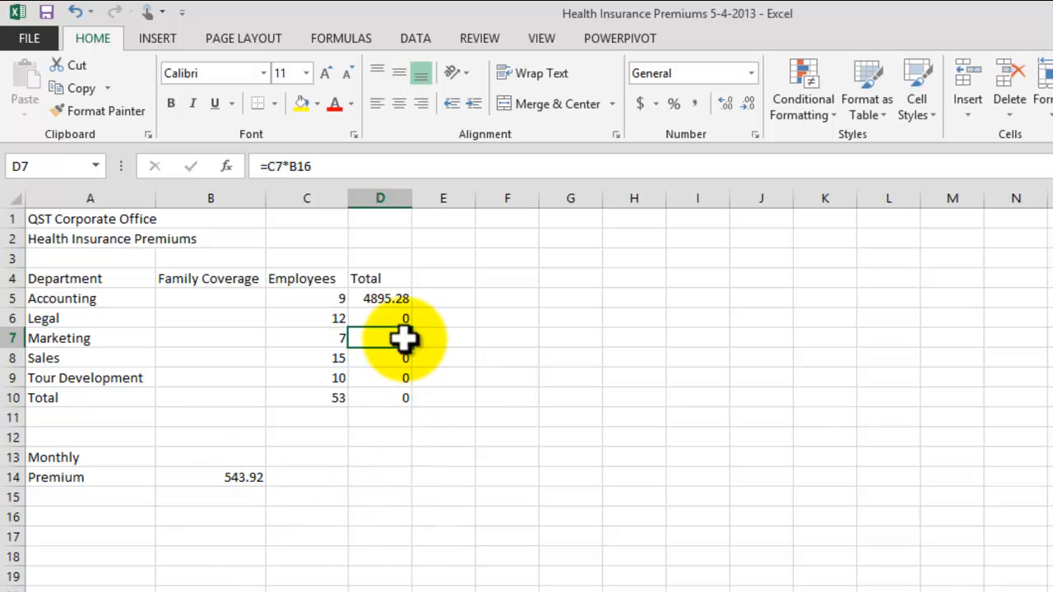
{"action": "double_click", "coordinate": [395, 338]}
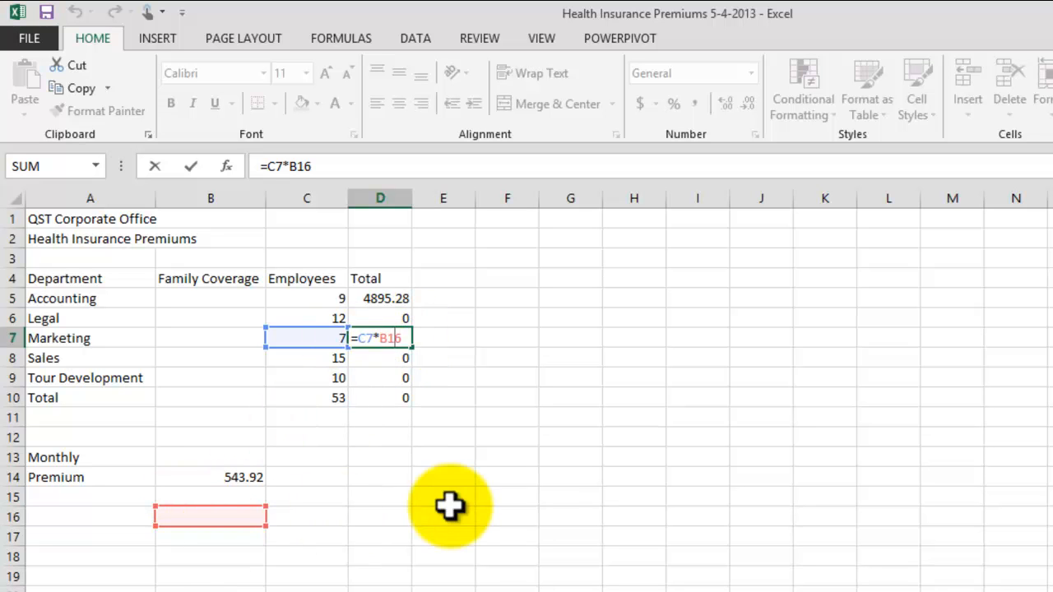
{"action": "key", "text": "Return"}
Step: Make the premium reference in the Accounting total absolute, =C5*$B$14 in D5, and fill the formula down to D9
{"action": "left_click", "coordinate": [398, 298]}
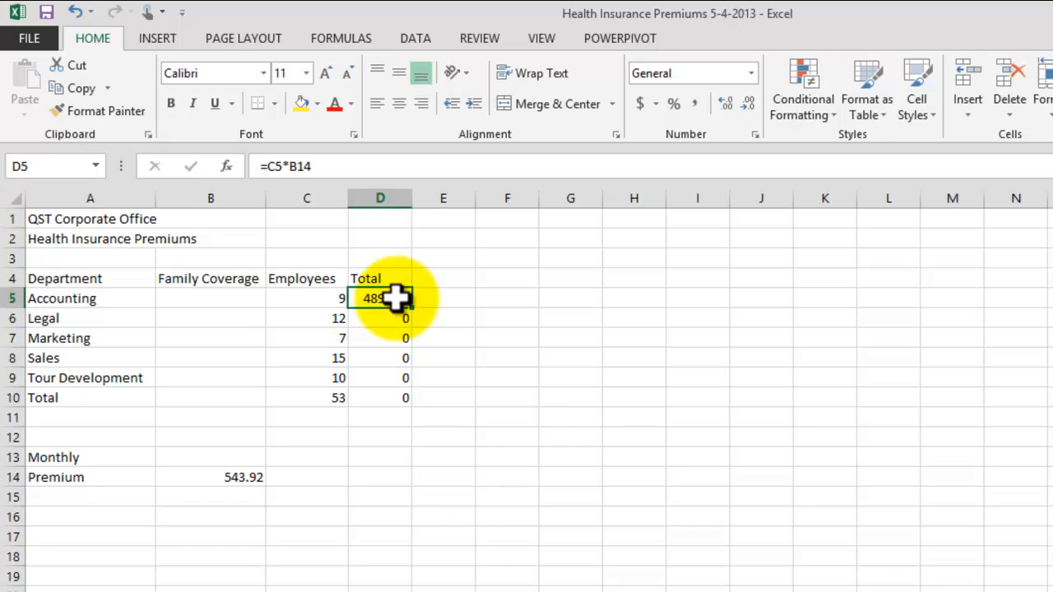
{"action": "left_click", "coordinate": [334, 166]}
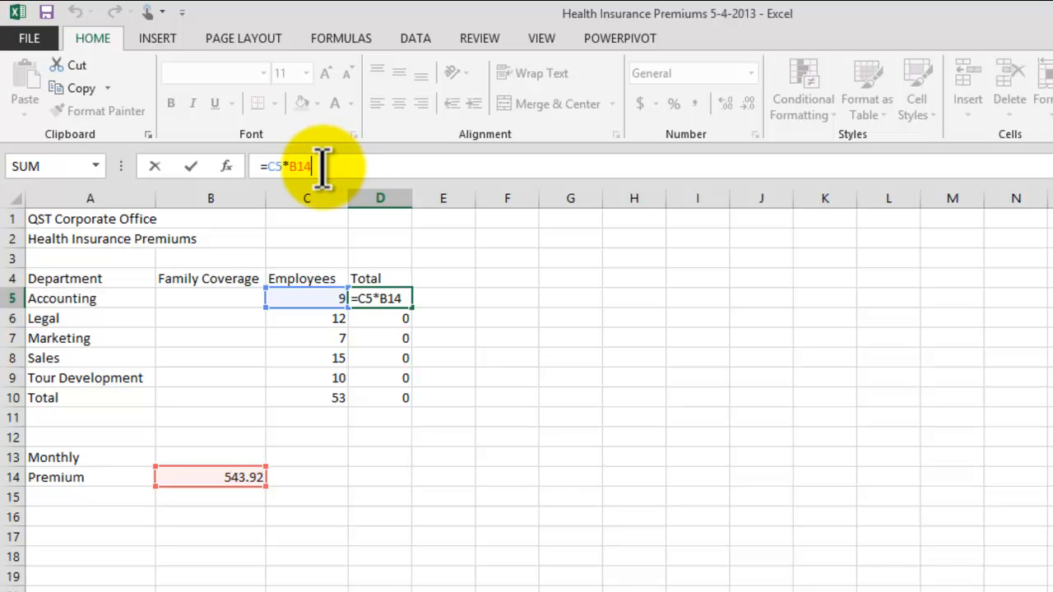
{"action": "key", "text": "F4"}
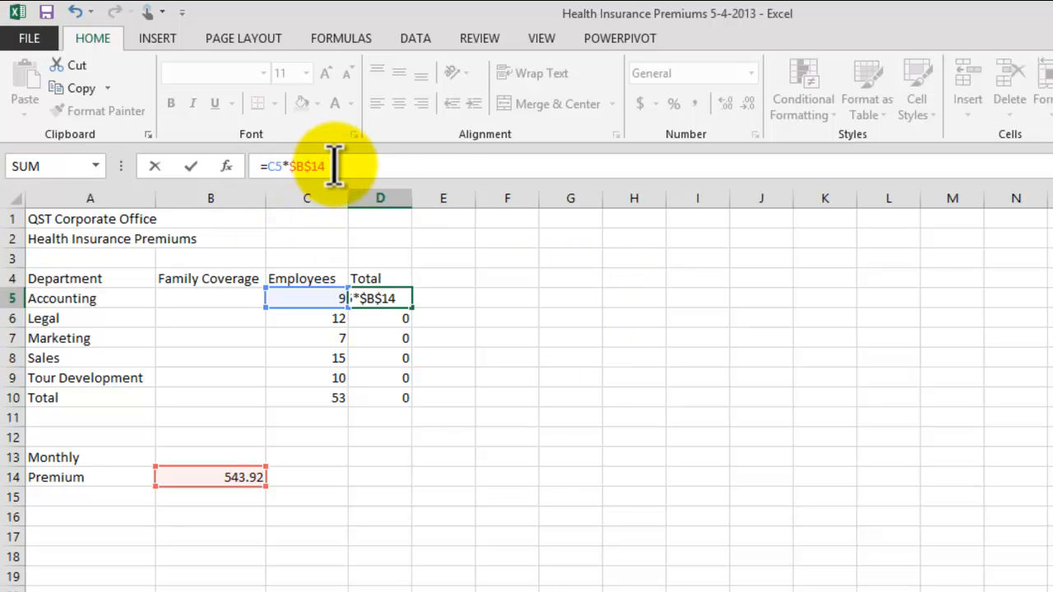
{"action": "left_click_drag", "start_coordinate": [304, 166], "coordinate": [292, 168]}
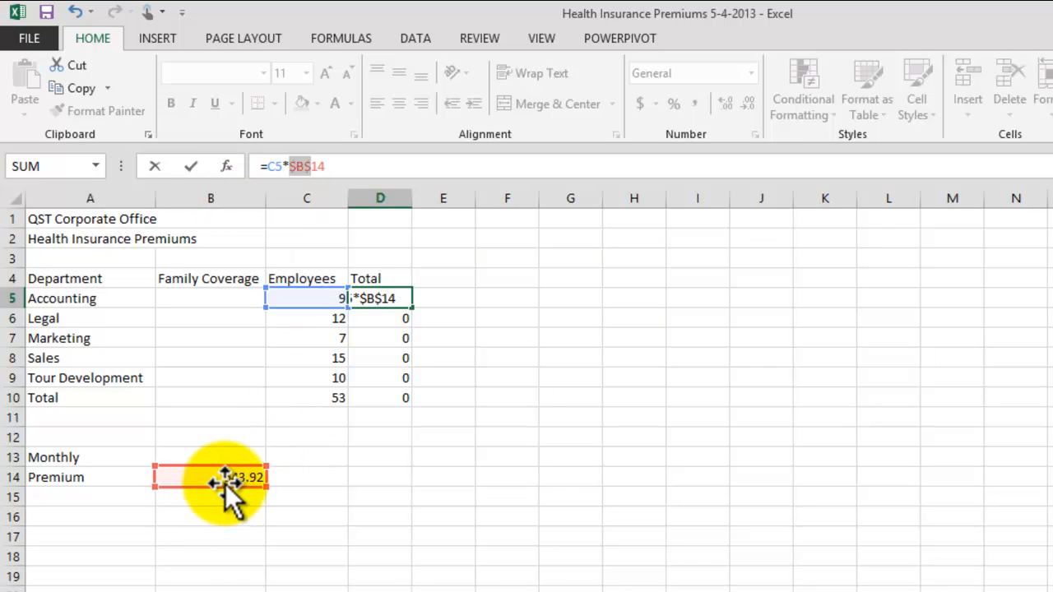
{"action": "key", "text": "Return"}
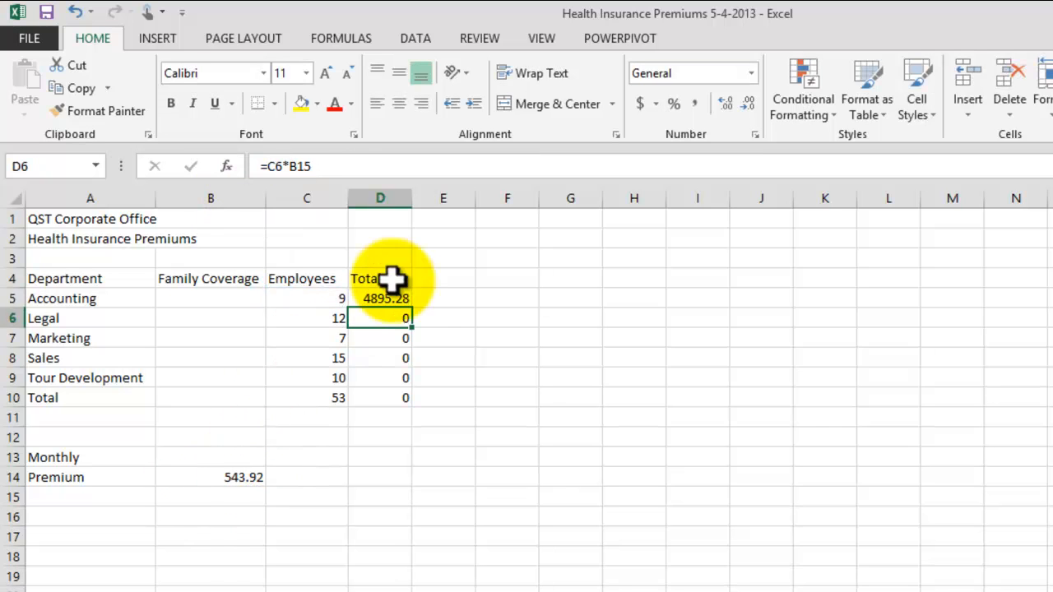
{"action": "left_click", "coordinate": [390, 297]}
{"action": "left_click_drag", "start_coordinate": [412, 308], "coordinate": [415, 383]}
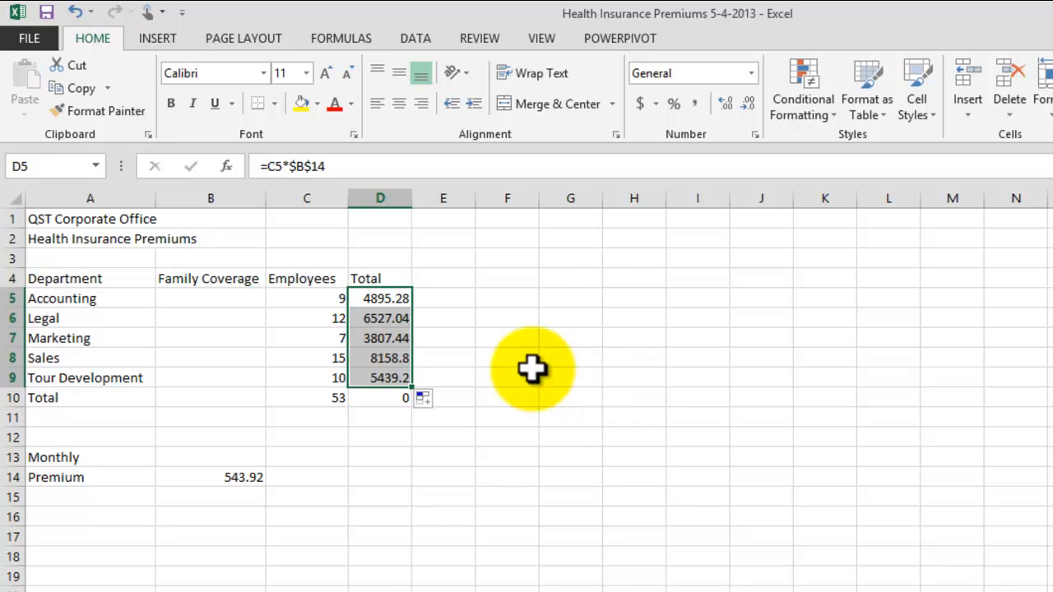
Step: Examine the filled formulas for Tour Development in D9 and Marketing in D7 to see which cells they reference
{"action": "double_click", "coordinate": [390, 380]}
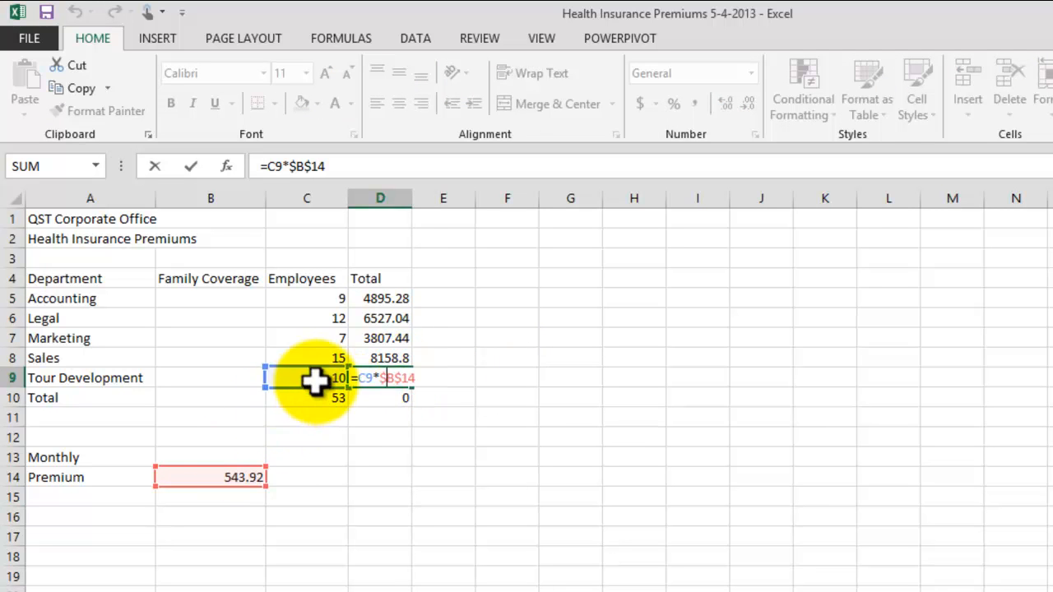
{"action": "key", "text": "Return"}
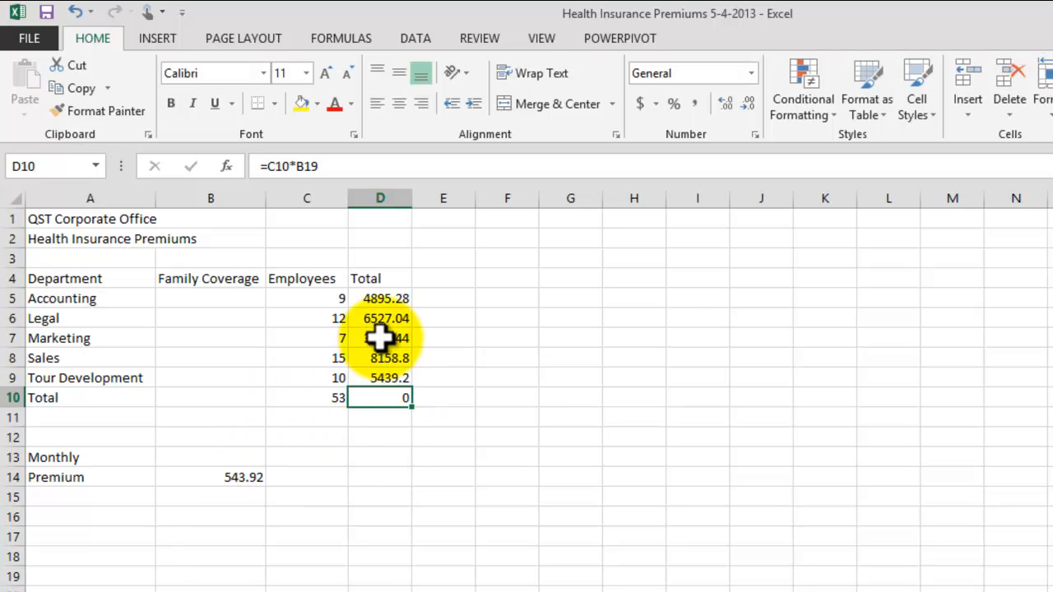
{"action": "double_click", "coordinate": [381, 338]}
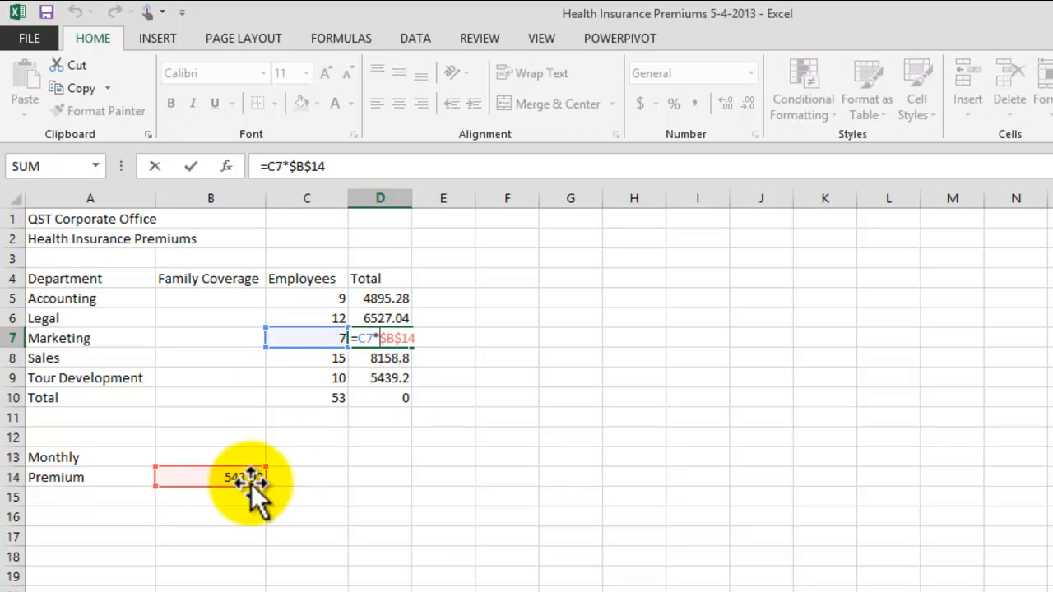
{"action": "key", "text": "Return"}
{"action": "left_click", "coordinate": [510, 434]}
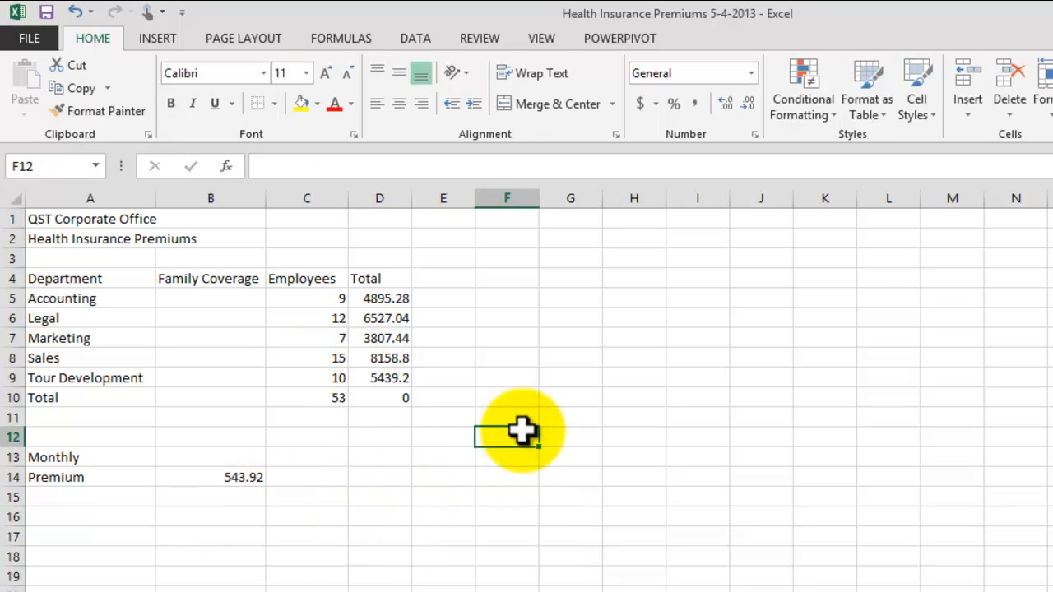
Step: Fill the Tour Development formula from D9 down into the Total row at D10 and check the copied formula
{"action": "left_click", "coordinate": [408, 398]}
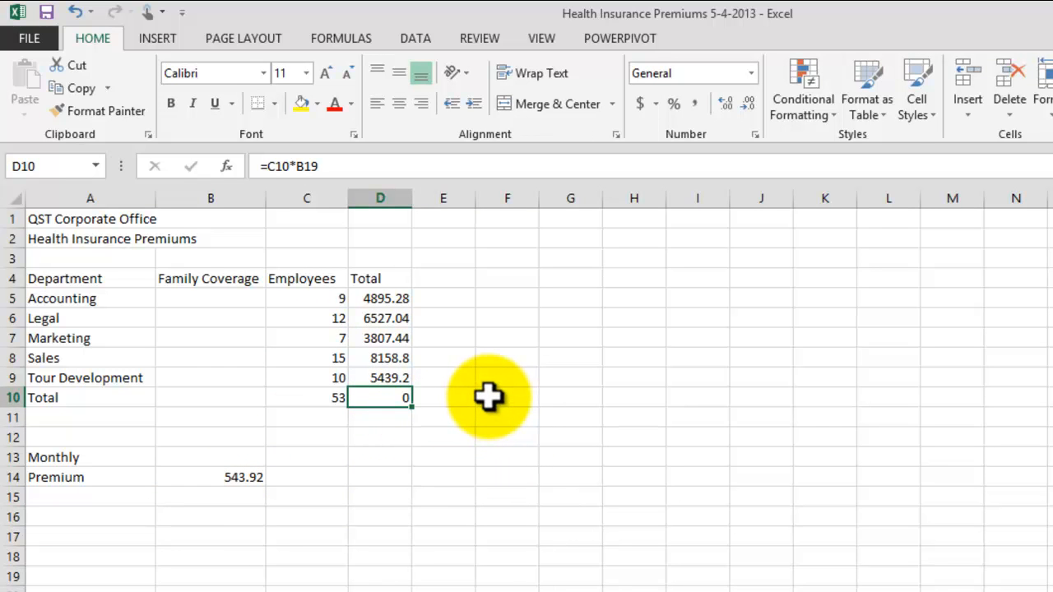
{"action": "left_click", "coordinate": [393, 379]}
{"action": "left_click_drag", "start_coordinate": [413, 388], "coordinate": [417, 405]}
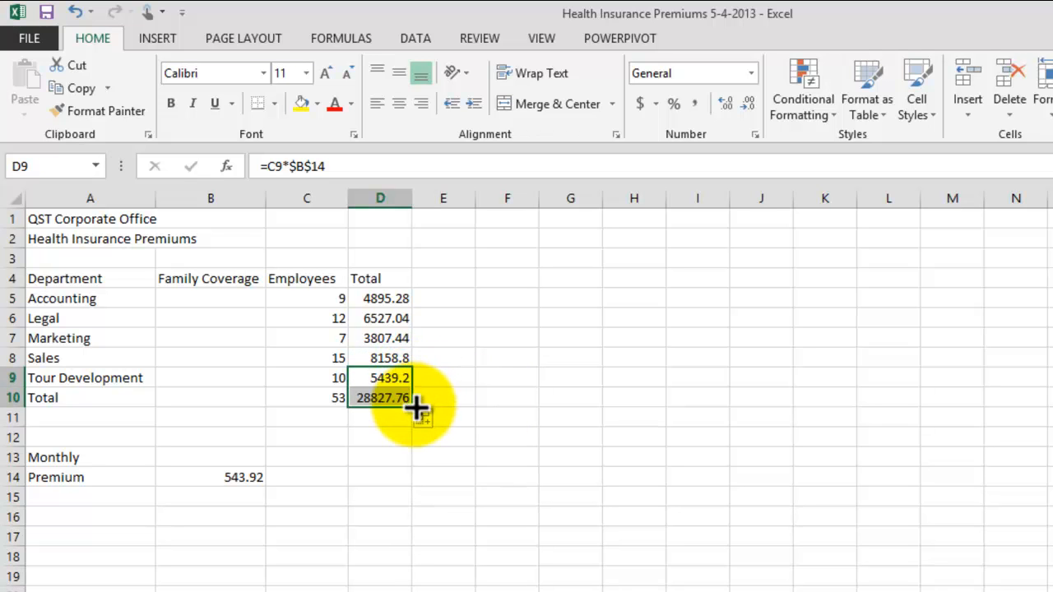
{"action": "left_click", "coordinate": [401, 400]}
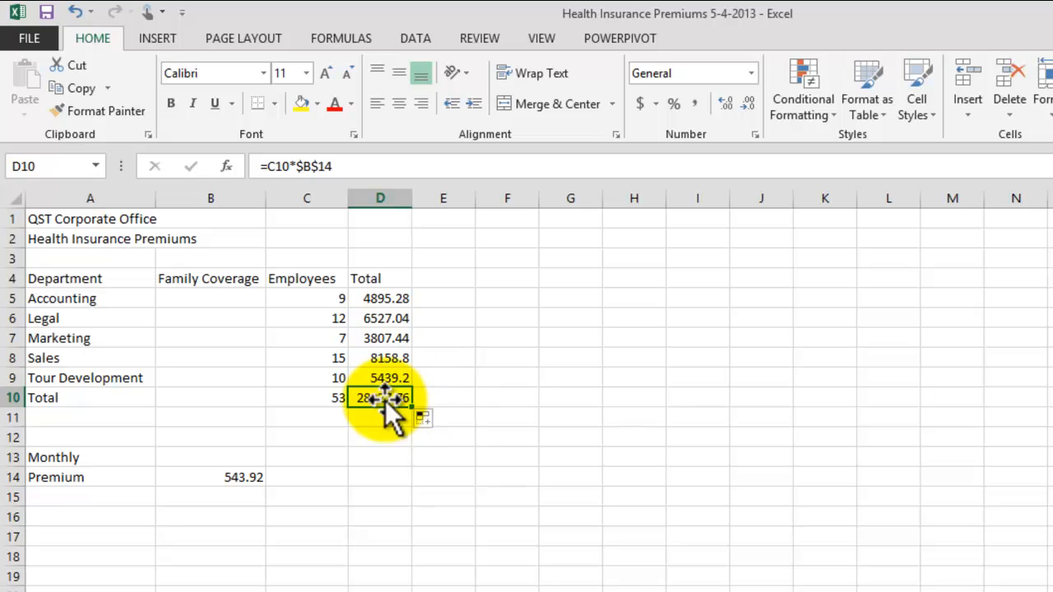
{"action": "left_click", "coordinate": [569, 475]}
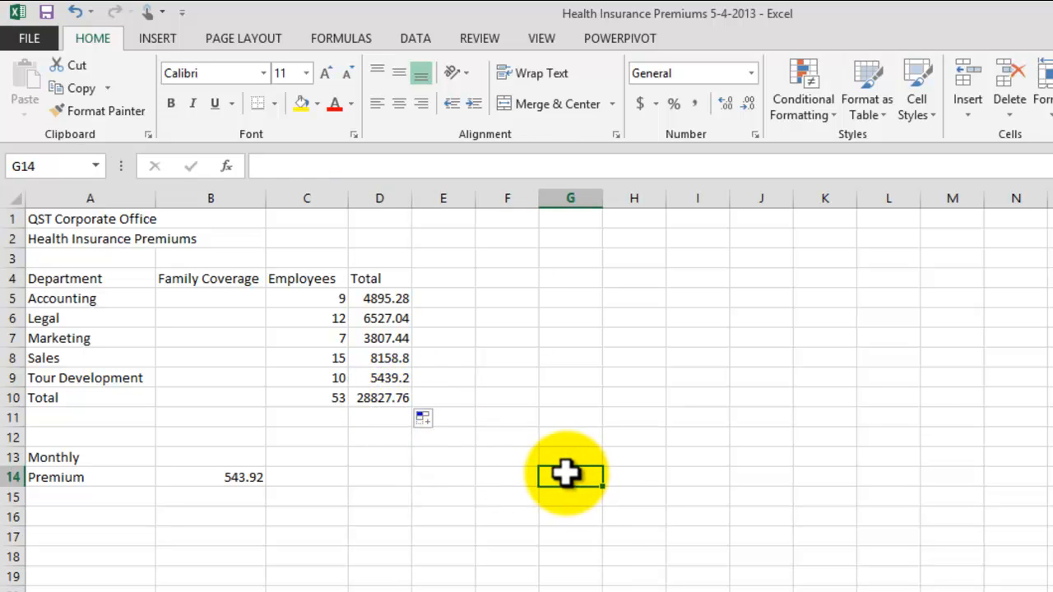
{"action": "left_click", "coordinate": [530, 457]}
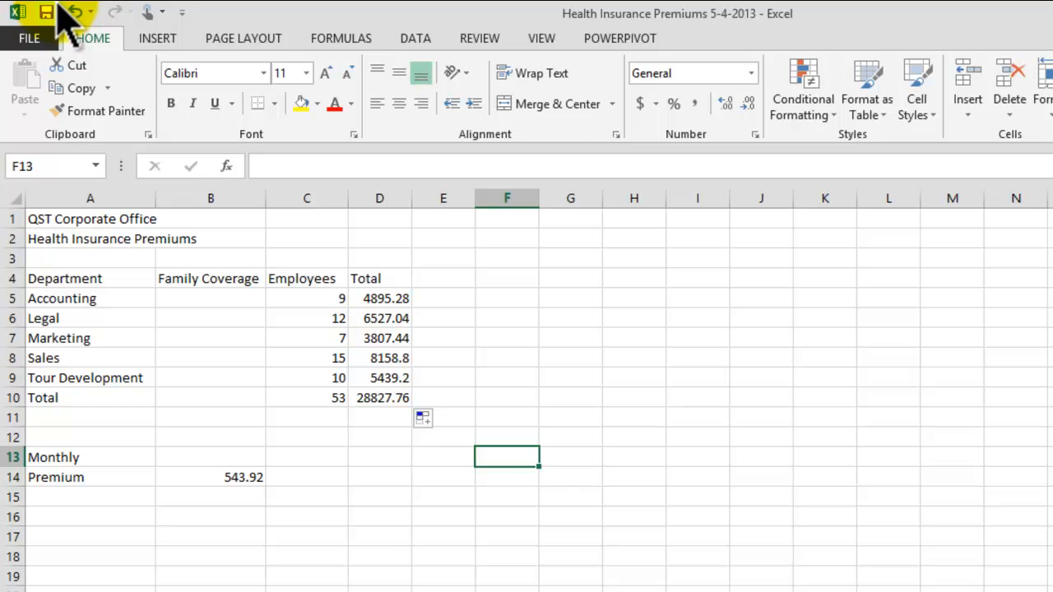
{"action": "left_click", "coordinate": [408, 564]}
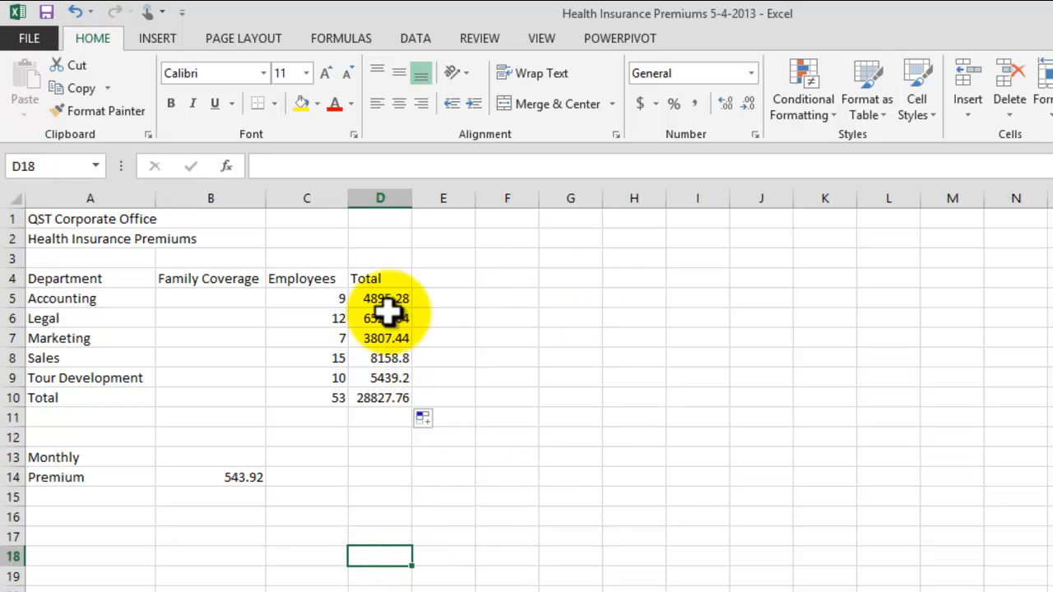
Step: Merge and center the QST Corporate Office title across A1:D1
{"action": "left_click", "coordinate": [129, 219]}
{"action": "left_click_drag", "start_coordinate": [129, 218], "coordinate": [375, 214]}
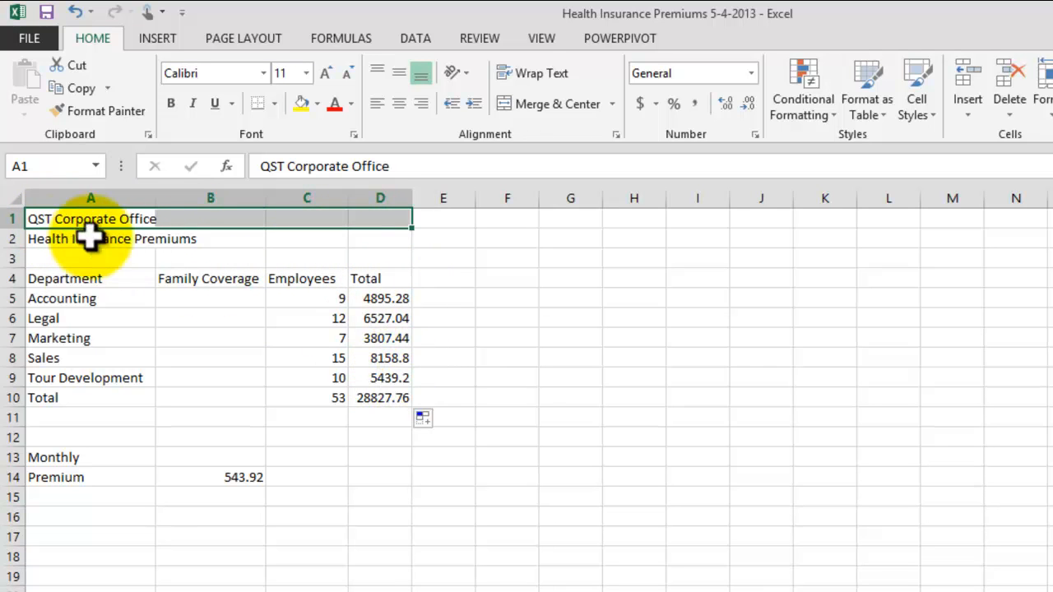
{"action": "left_click", "coordinate": [74, 219]}
{"action": "left_click_drag", "start_coordinate": [74, 220], "coordinate": [389, 218]}
{"action": "left_click", "coordinate": [550, 104]}
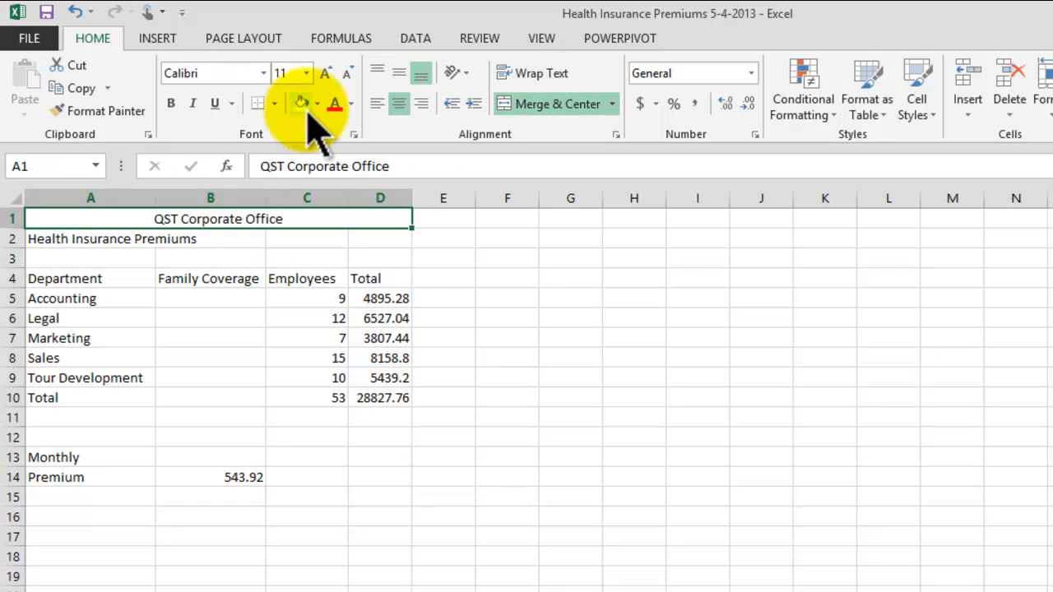
Step: Increase the font size of the QST Corporate Office title to 20 points
{"action": "left_click", "coordinate": [327, 73]}
{"action": "left_click", "coordinate": [327, 73]}
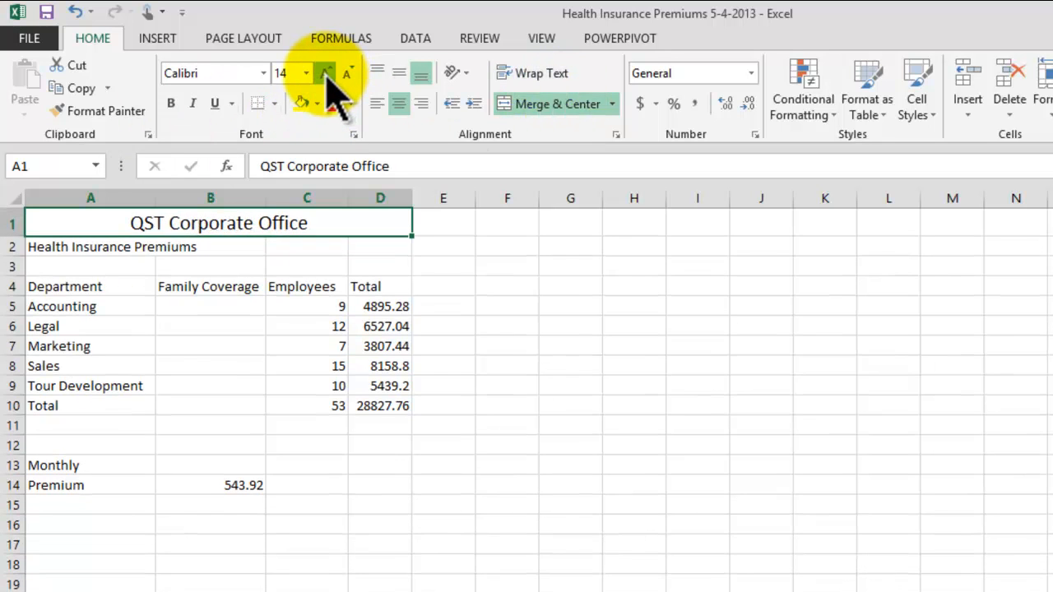
{"action": "left_click", "coordinate": [327, 73]}
{"action": "left_click", "coordinate": [327, 73]}
{"action": "left_click", "coordinate": [326, 74]}
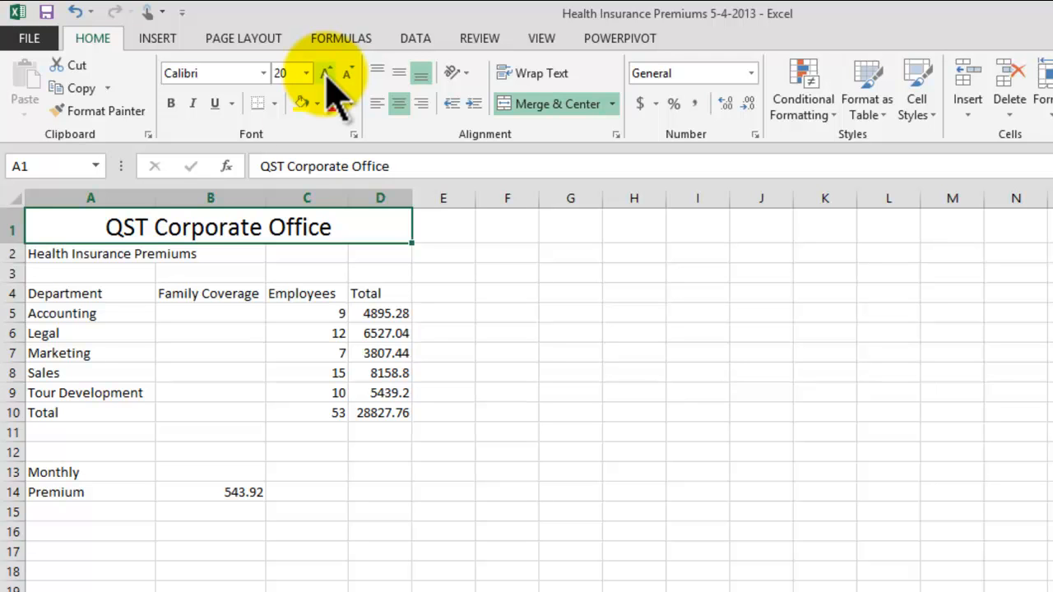
Step: Merge and center the Health Insurance Premiums subtitle across A2:D2
{"action": "left_click_drag", "start_coordinate": [47, 254], "coordinate": [307, 249]}
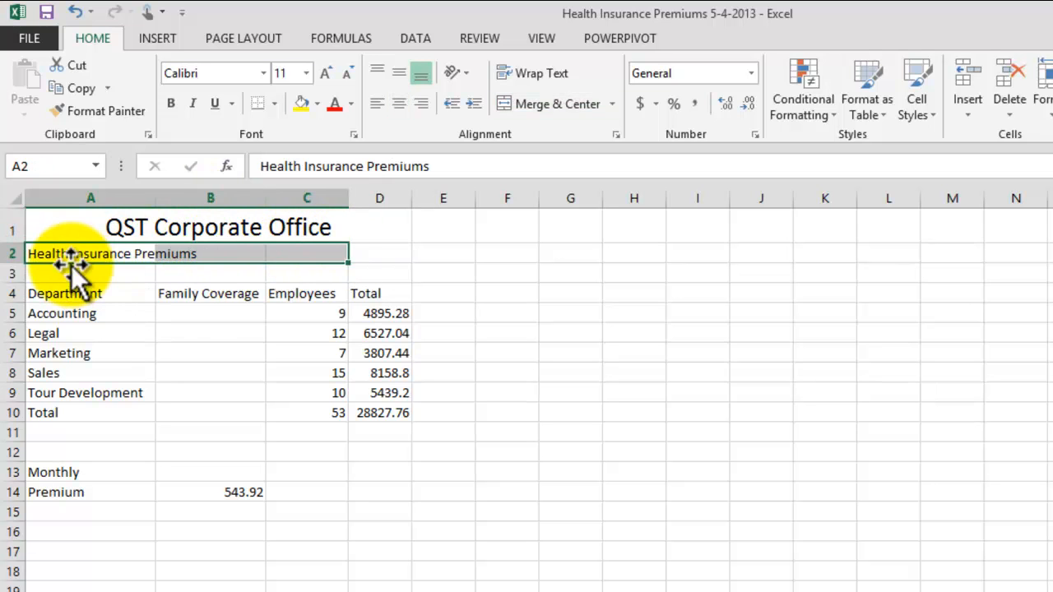
{"action": "left_click", "coordinate": [97, 251]}
{"action": "left_click_drag", "start_coordinate": [98, 251], "coordinate": [371, 255]}
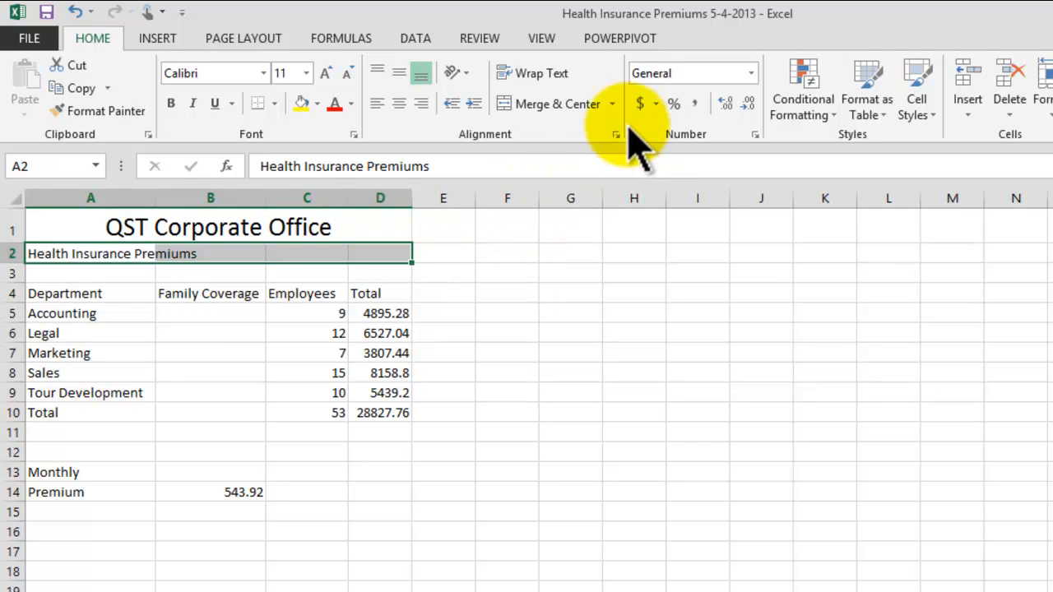
{"action": "left_click", "coordinate": [544, 104]}
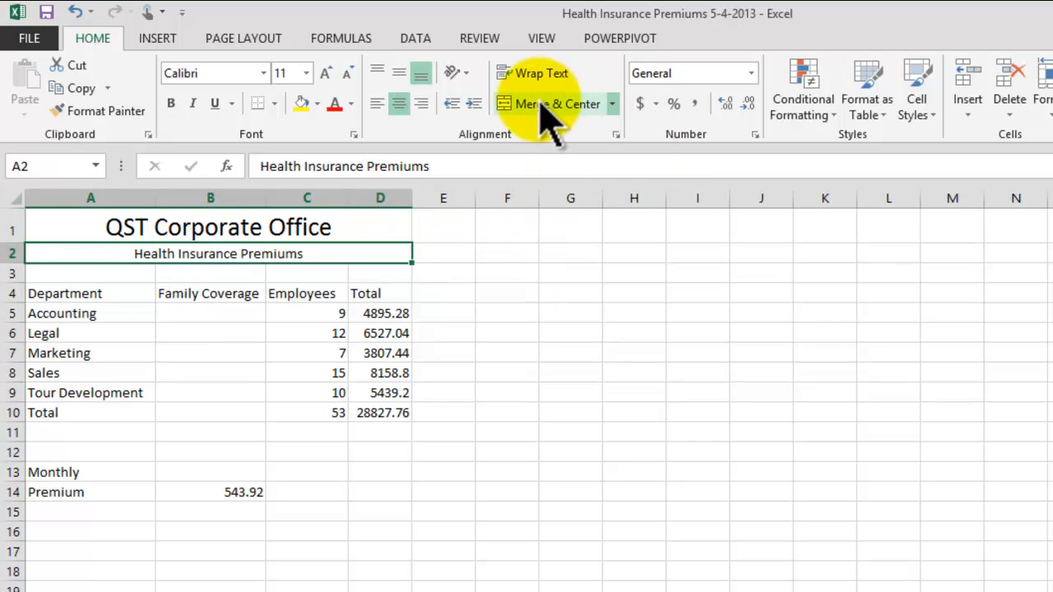
Step: Increase the Health Insurance Premiums subtitle to 14 points, trying bold on it and removing the bold again
{"action": "left_click", "coordinate": [173, 103]}
{"action": "left_click", "coordinate": [327, 72]}
{"action": "left_click", "coordinate": [328, 72]}
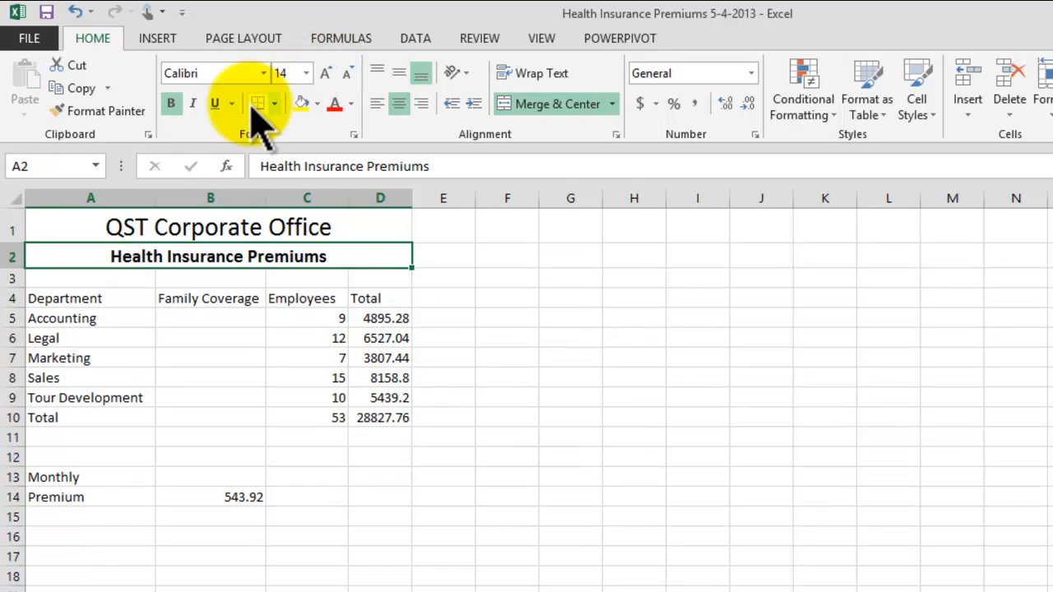
{"action": "left_click", "coordinate": [172, 105]}
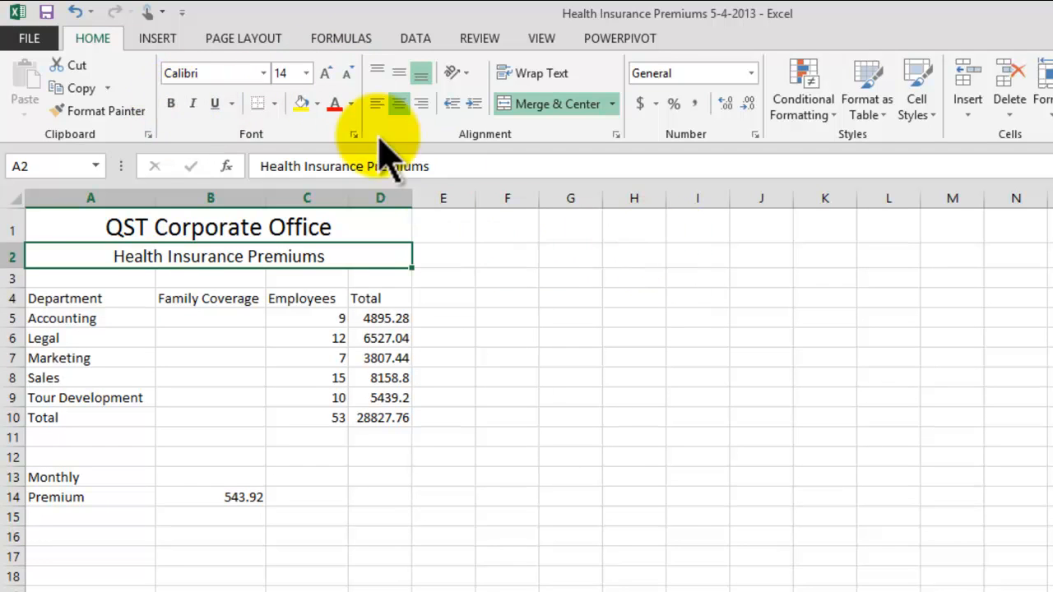
{"action": "left_click", "coordinate": [653, 397]}
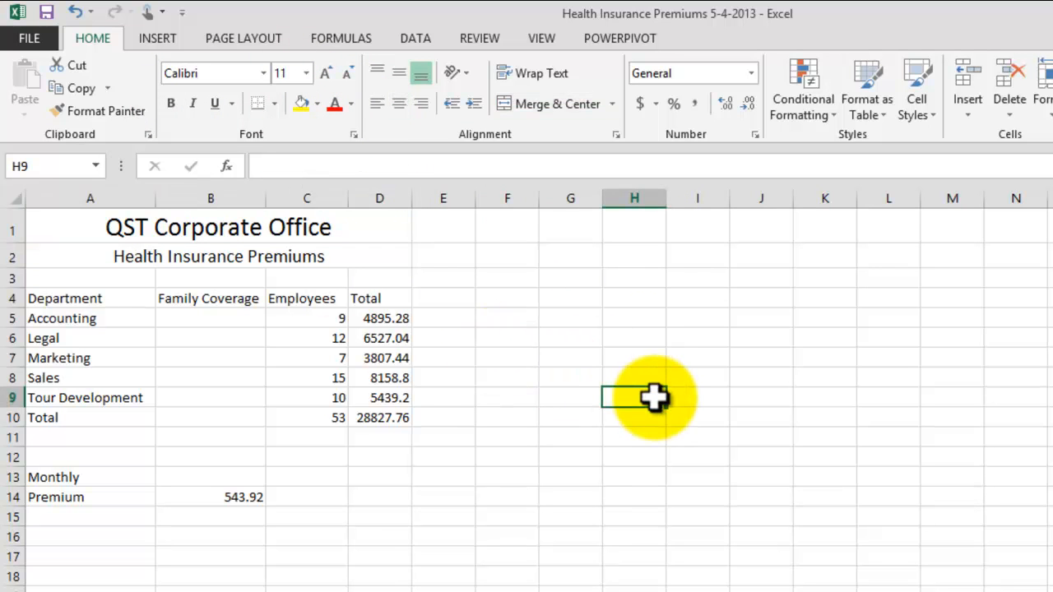
Step: Apply the Accent2 cell style to the column headings in A4:D4 and make them bold
{"action": "left_click", "coordinate": [60, 301]}
{"action": "left_click_drag", "start_coordinate": [60, 301], "coordinate": [376, 294]}
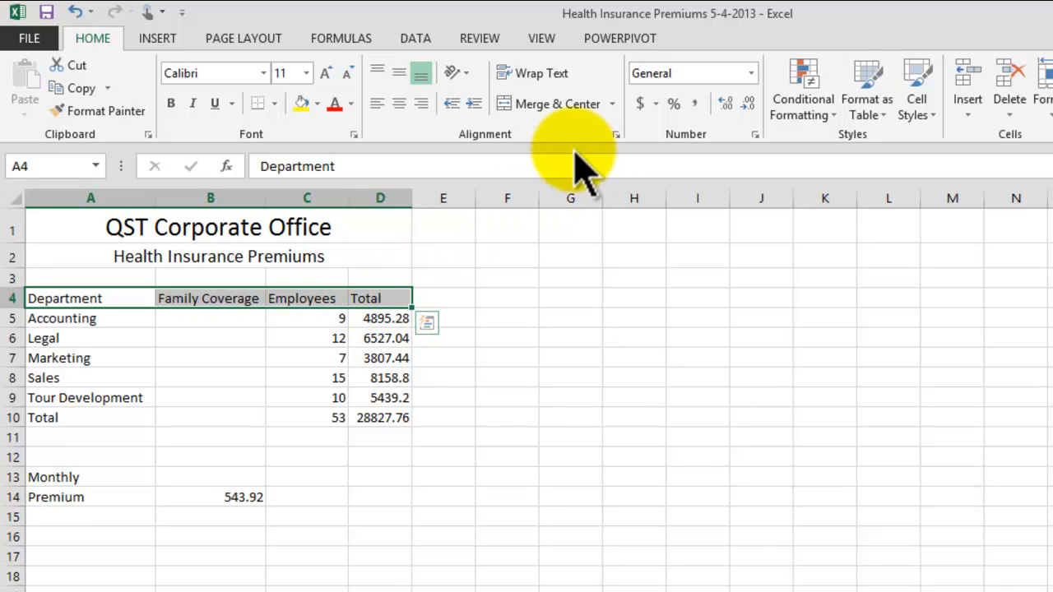
{"action": "left_click", "coordinate": [918, 111]}
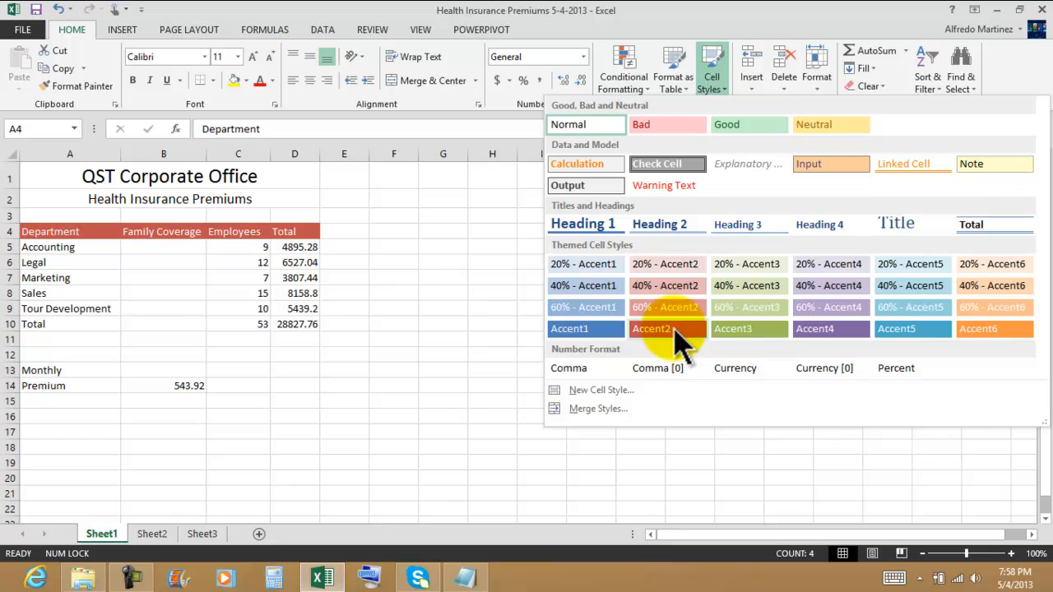
{"action": "left_click", "coordinate": [662, 329]}
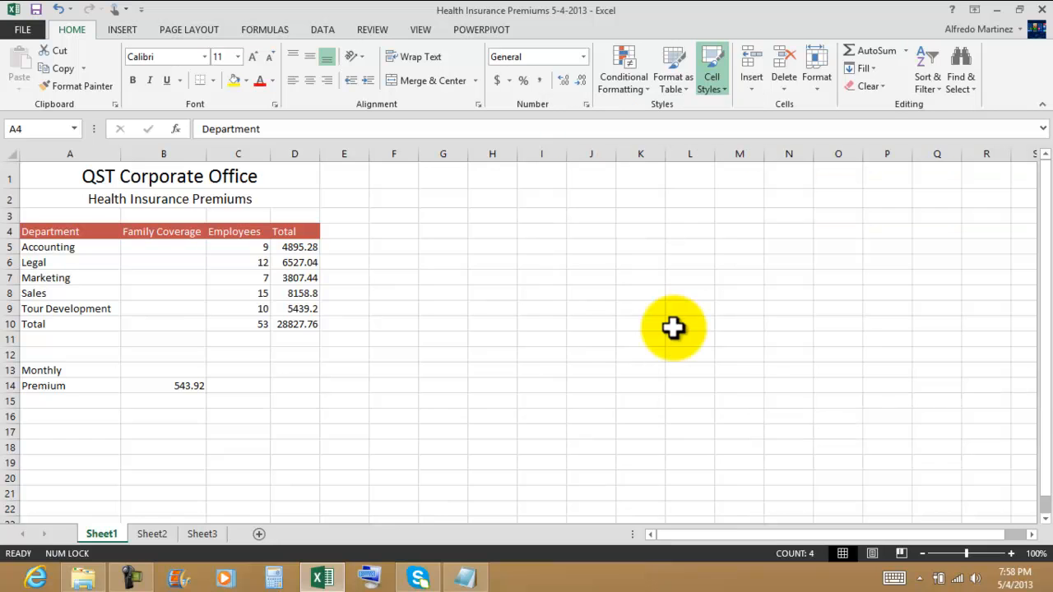
{"action": "left_click", "coordinate": [133, 81]}
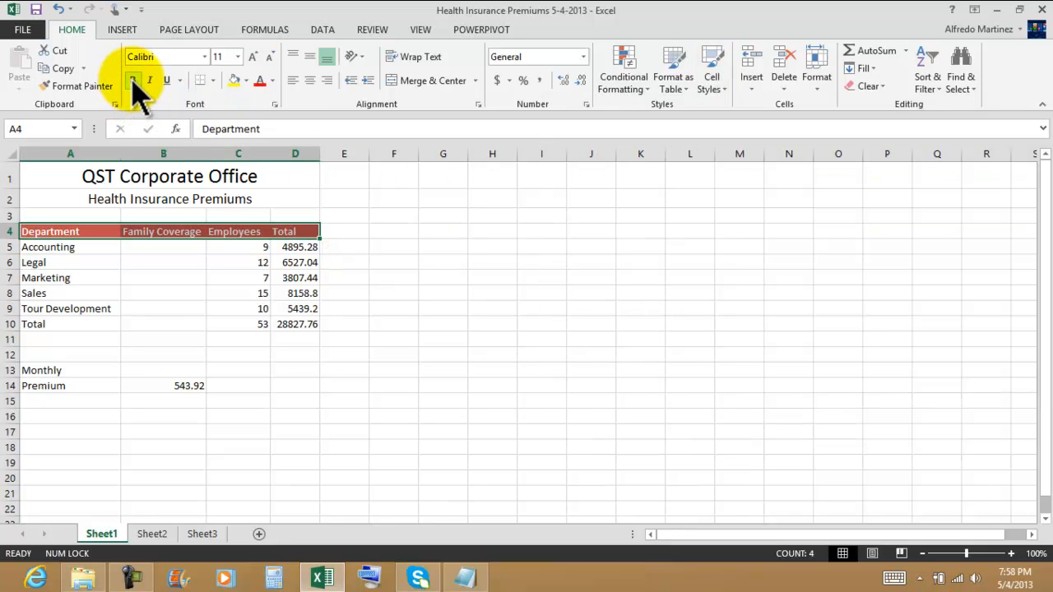
{"action": "left_click", "coordinate": [470, 280]}
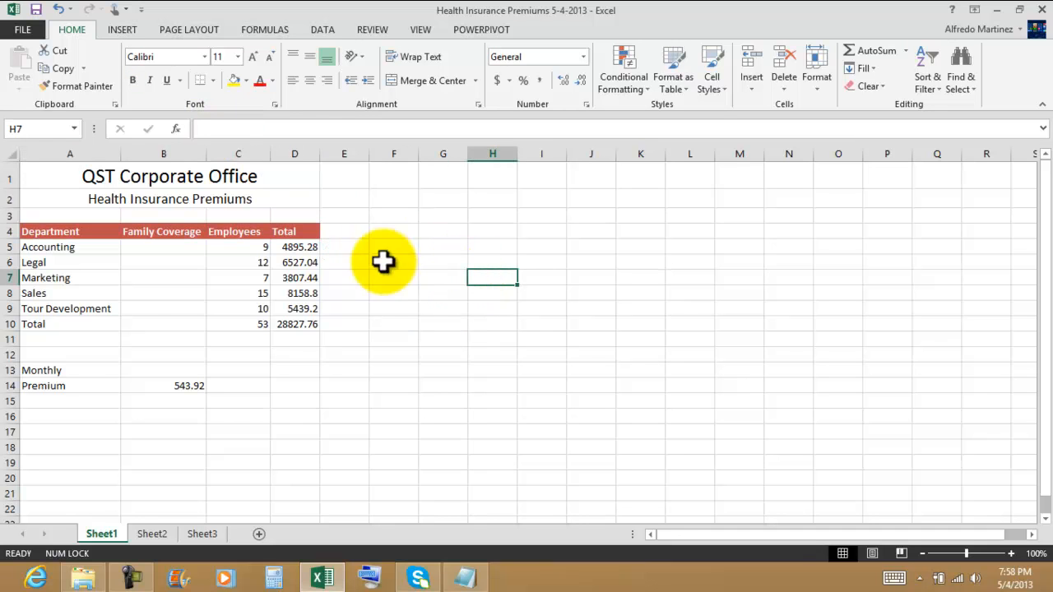
Step: Apply the Accent1 cell style to the department names from Accounting to Tour Development in A5:A9
{"action": "left_click_drag", "start_coordinate": [103, 233], "coordinate": [271, 227]}
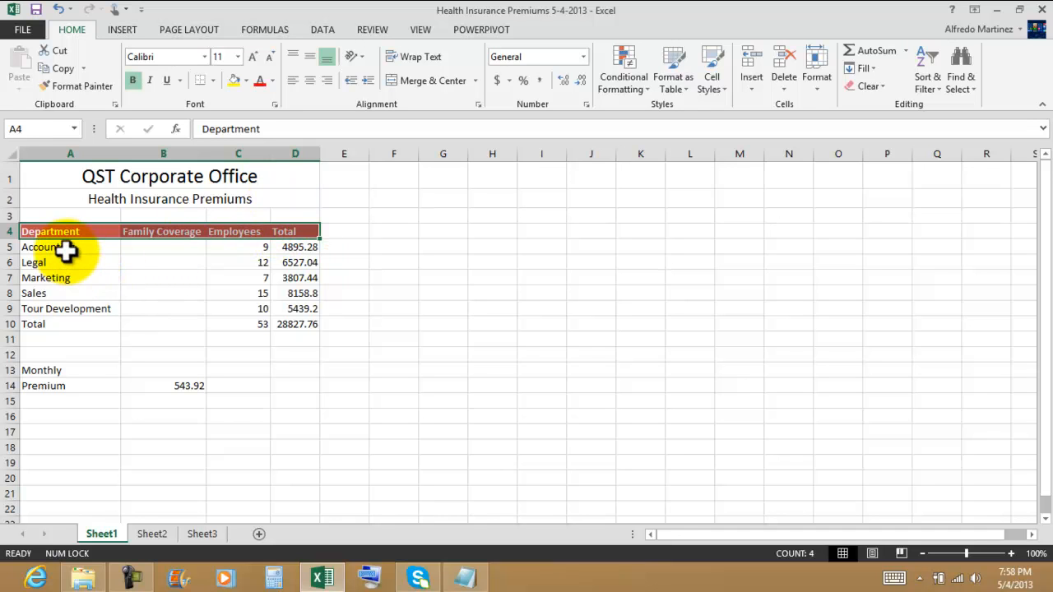
{"action": "left_click_drag", "start_coordinate": [66, 248], "coordinate": [66, 305]}
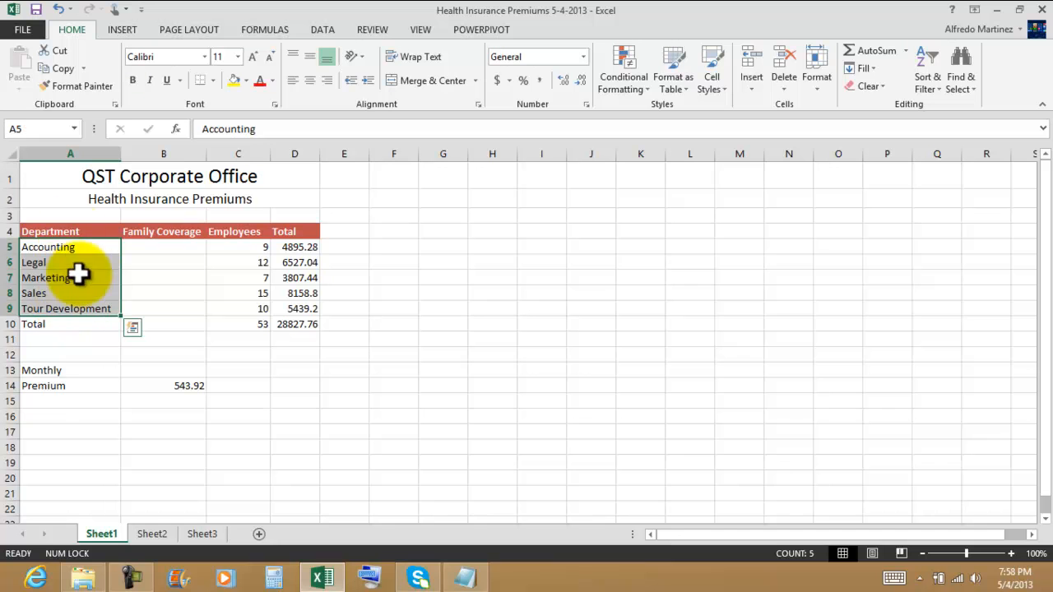
{"action": "left_click", "coordinate": [716, 92]}
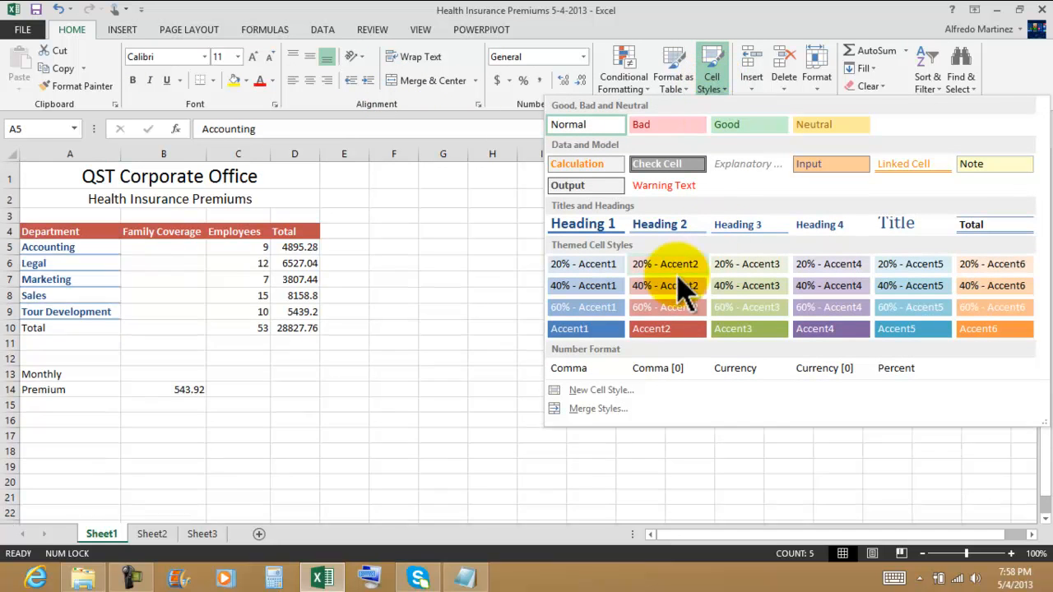
{"action": "left_click", "coordinate": [598, 327]}
{"action": "left_click", "coordinate": [599, 323]}
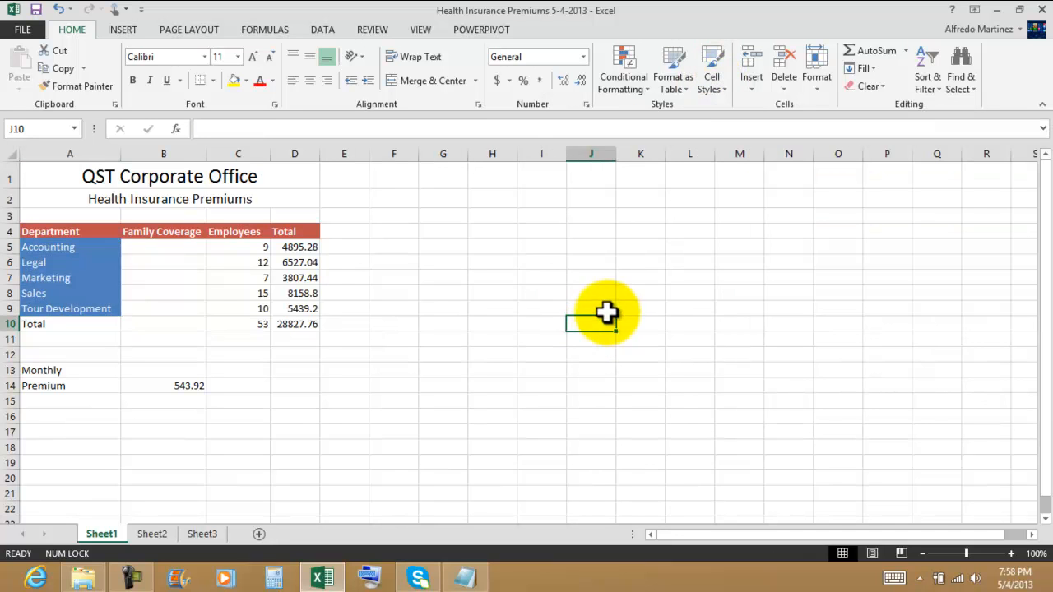
Step: Apply the 40% - Accent1 cell style to the department names in A5:A9 and right-align the Total label in A10
{"action": "left_click_drag", "start_coordinate": [79, 245], "coordinate": [77, 309]}
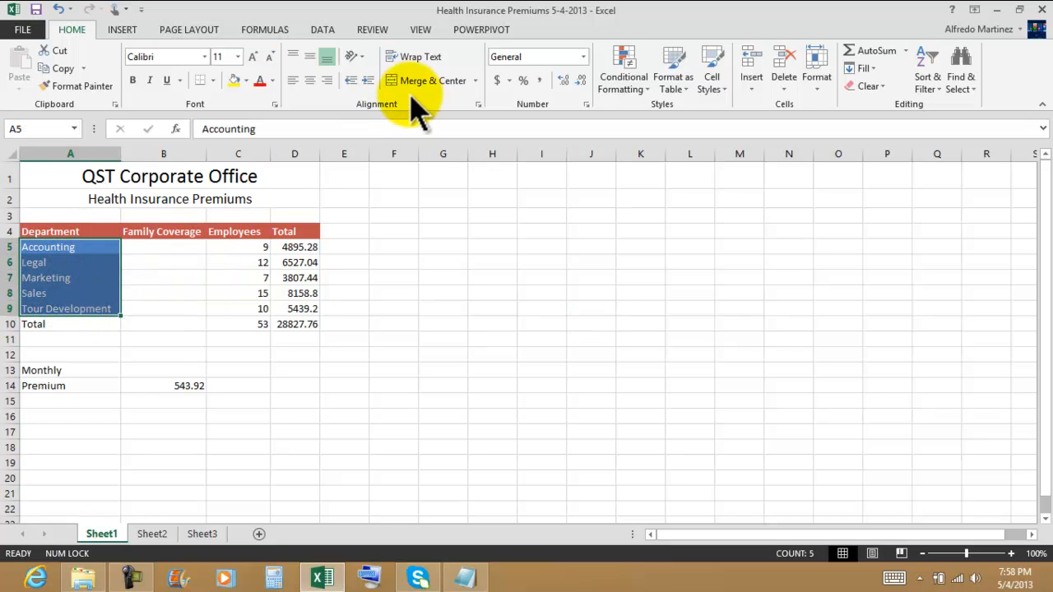
{"action": "left_click", "coordinate": [712, 85]}
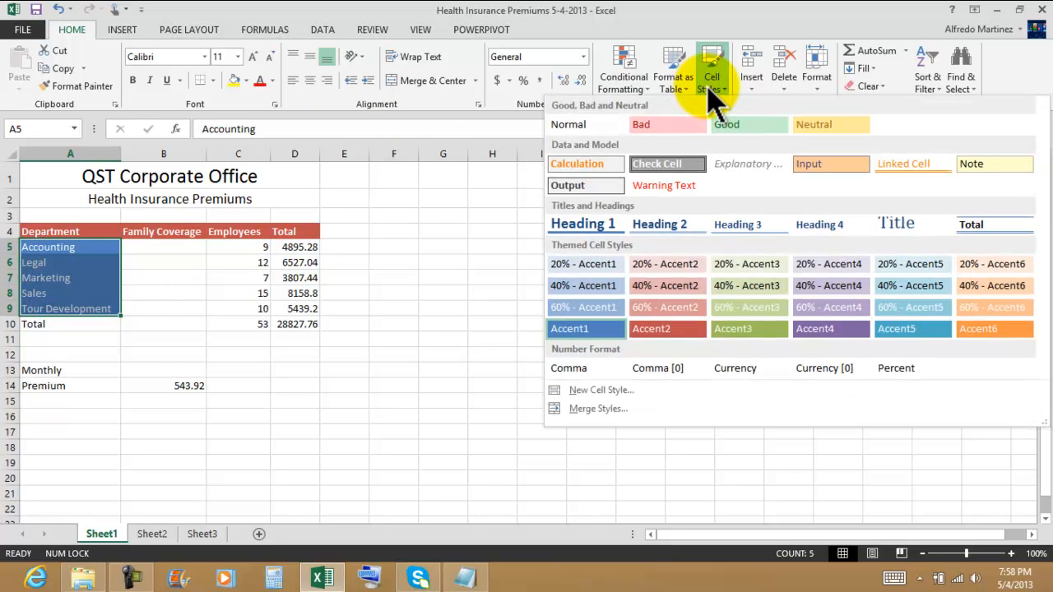
{"action": "left_click", "coordinate": [583, 286]}
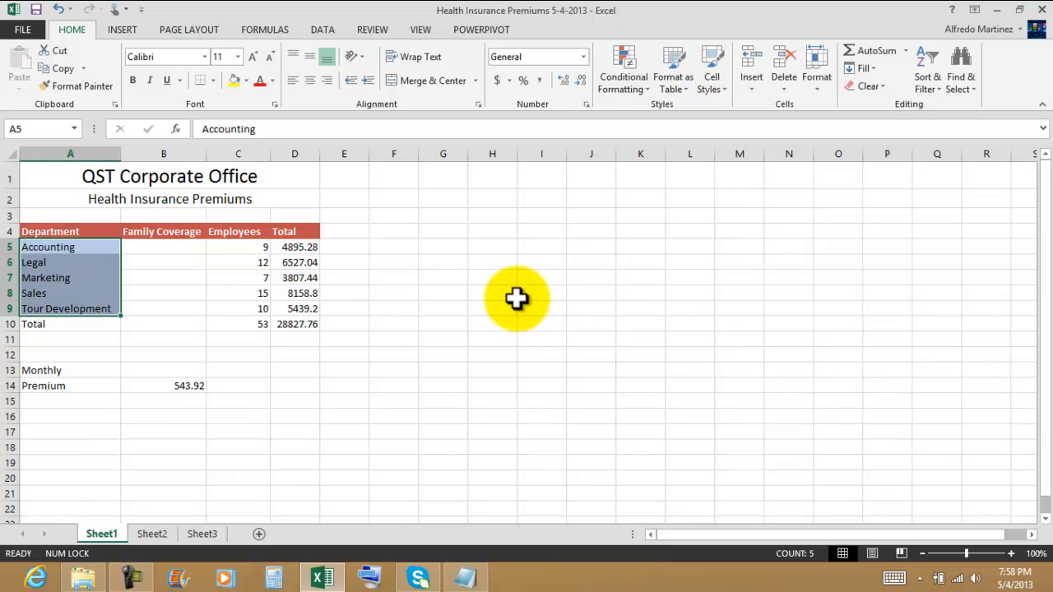
{"action": "left_click", "coordinate": [484, 355]}
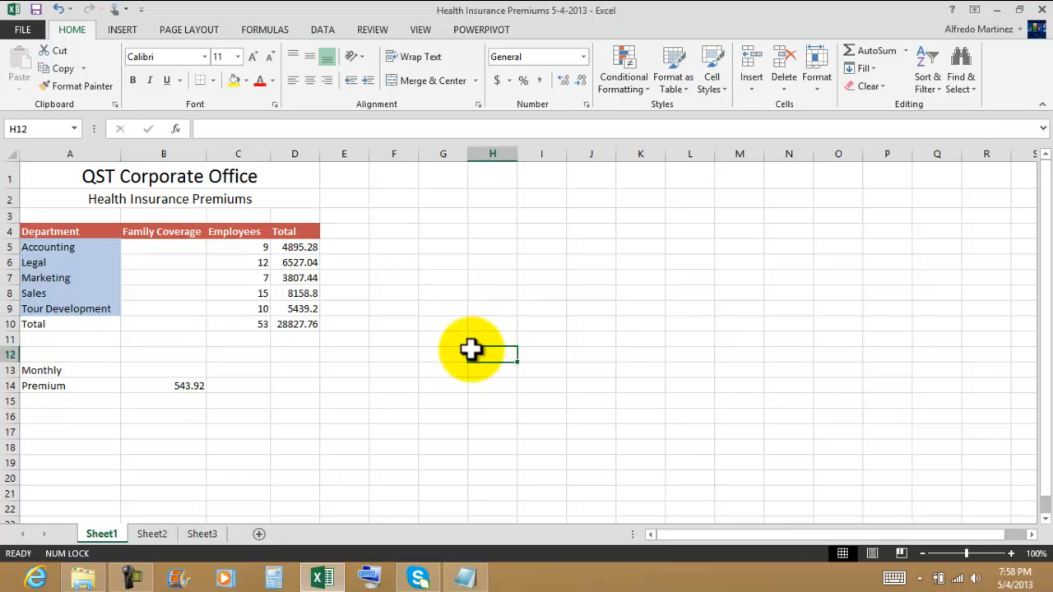
{"action": "left_click", "coordinate": [112, 325]}
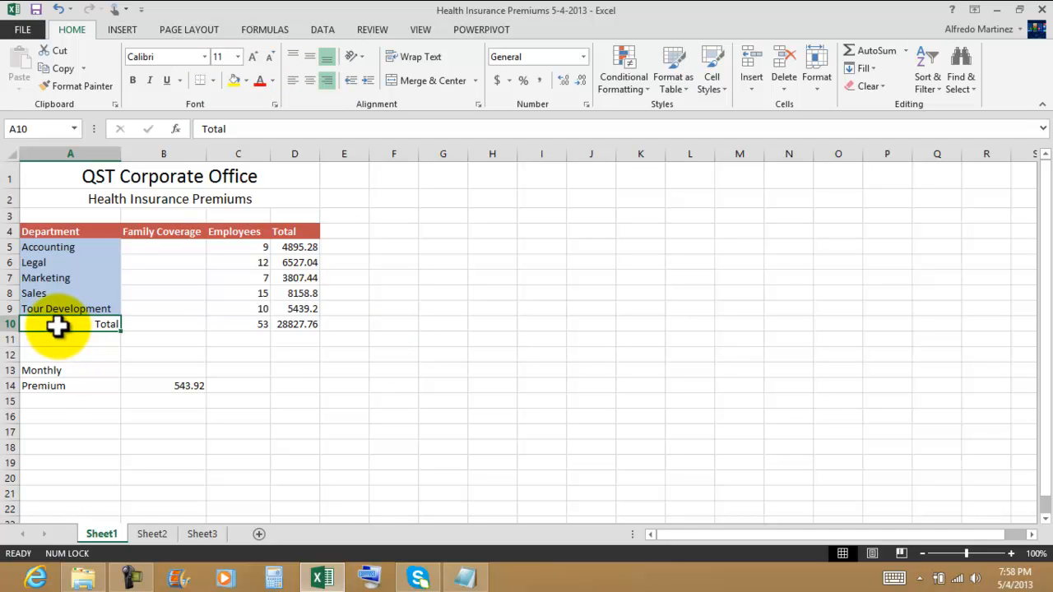
{"action": "left_click", "coordinate": [383, 370]}
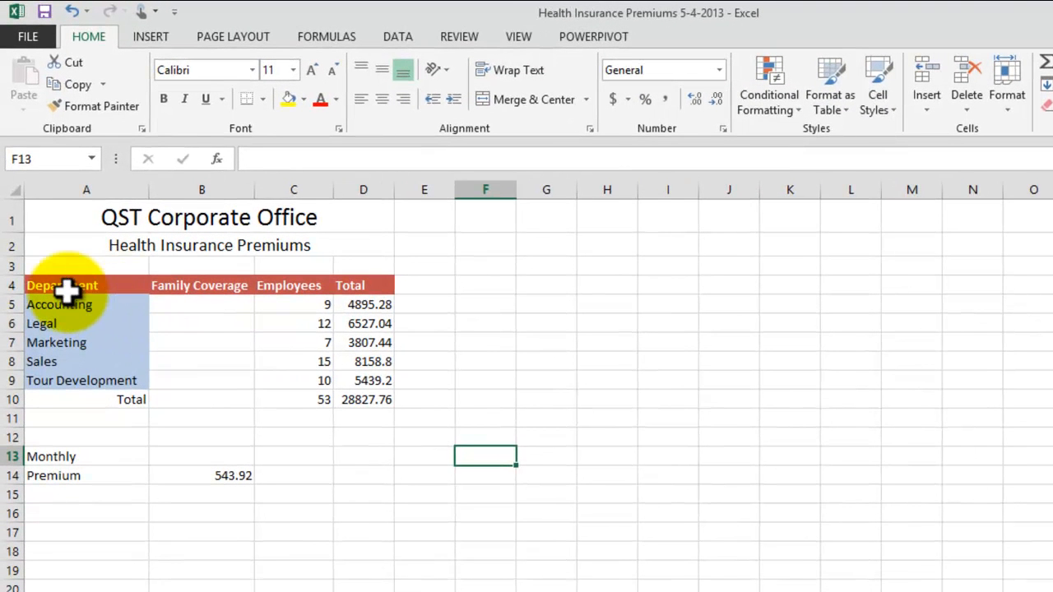
Step: Put a thick box border around the premiums table in A4:D10
{"action": "left_click_drag", "start_coordinate": [76, 231], "coordinate": [152, 235]}
{"action": "left_click_drag", "start_coordinate": [186, 288], "coordinate": [371, 396]}
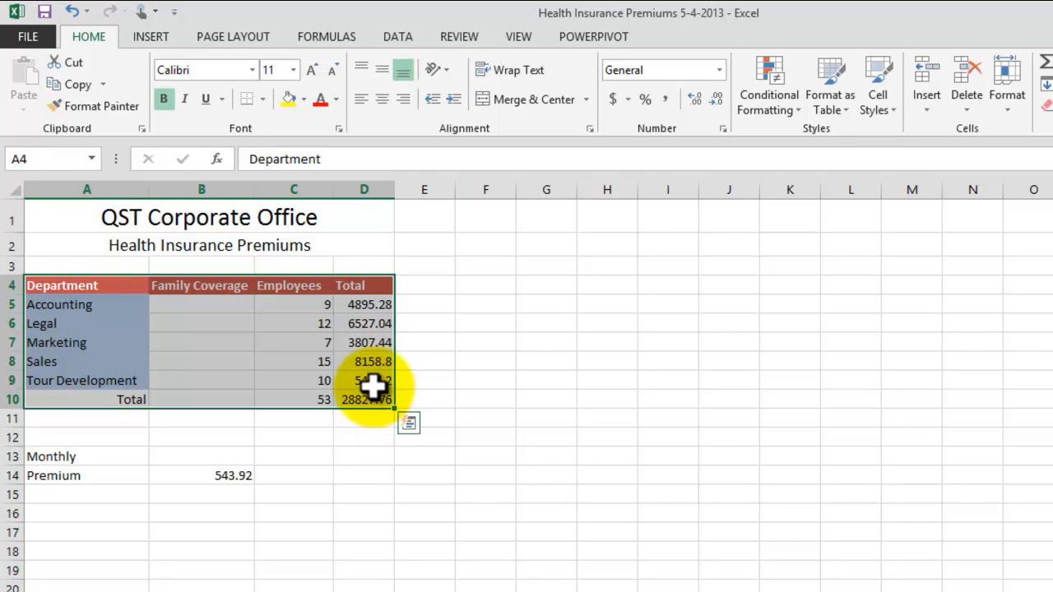
{"action": "left_click", "coordinate": [262, 99]}
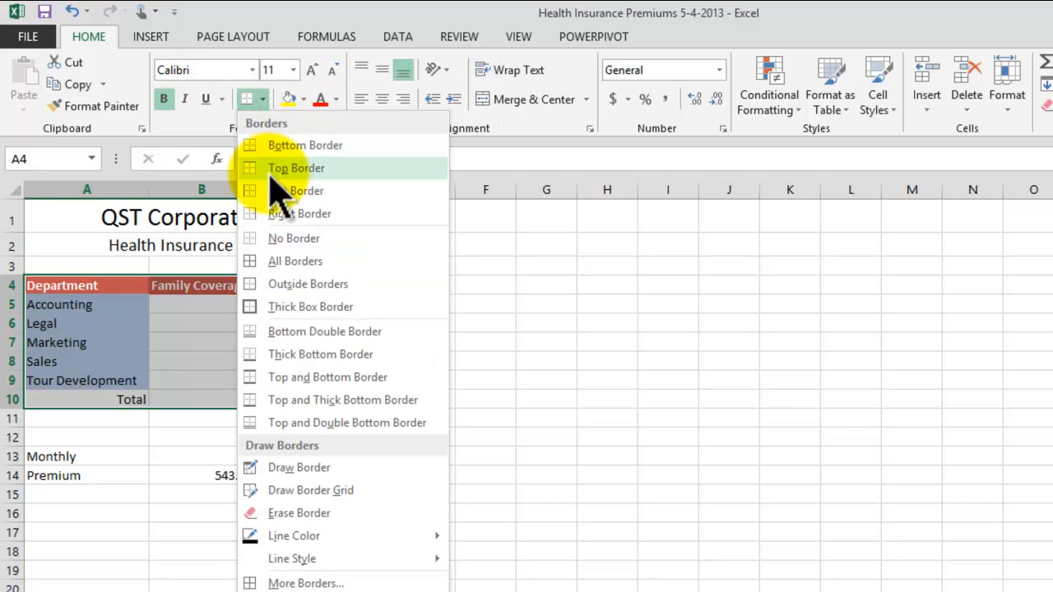
{"action": "left_click", "coordinate": [301, 311]}
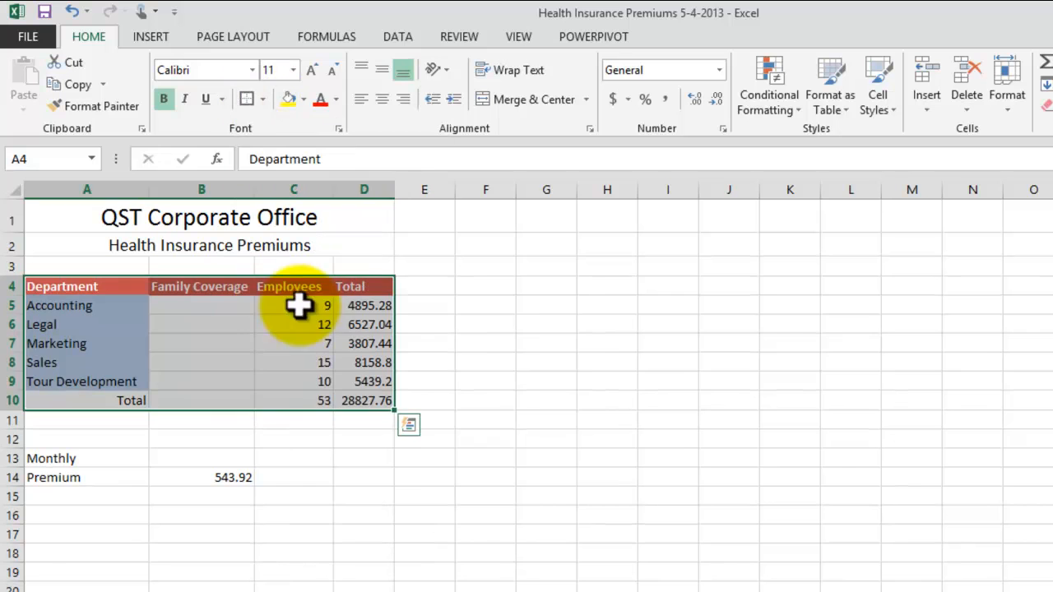
{"action": "left_click", "coordinate": [580, 328]}
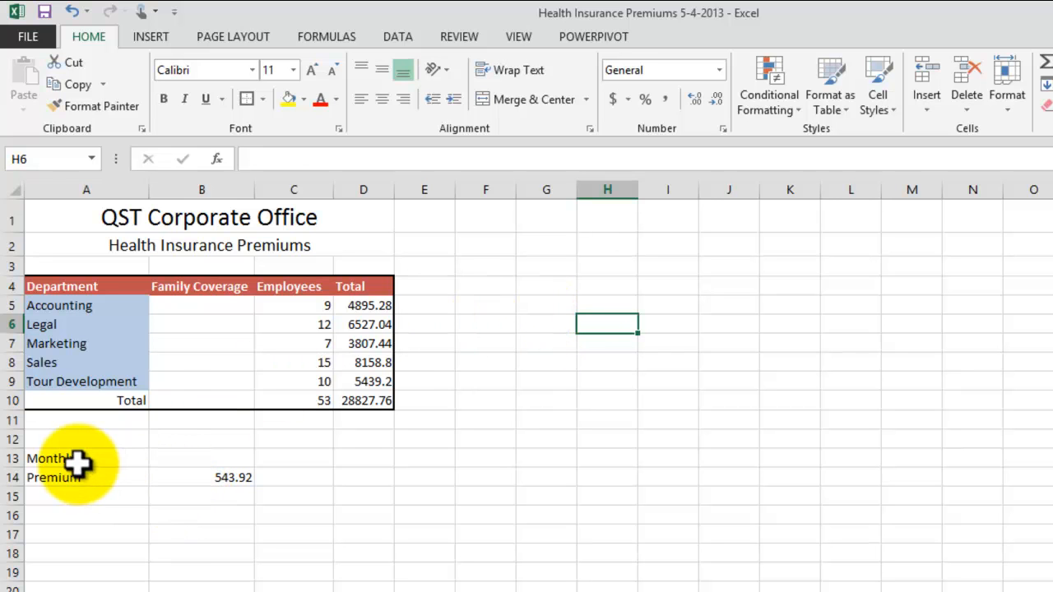
Step: Change the label in A14 to Monthly Premium and clear the separate Monthly label from A13
{"action": "left_click_drag", "start_coordinate": [75, 461], "coordinate": [71, 473]}
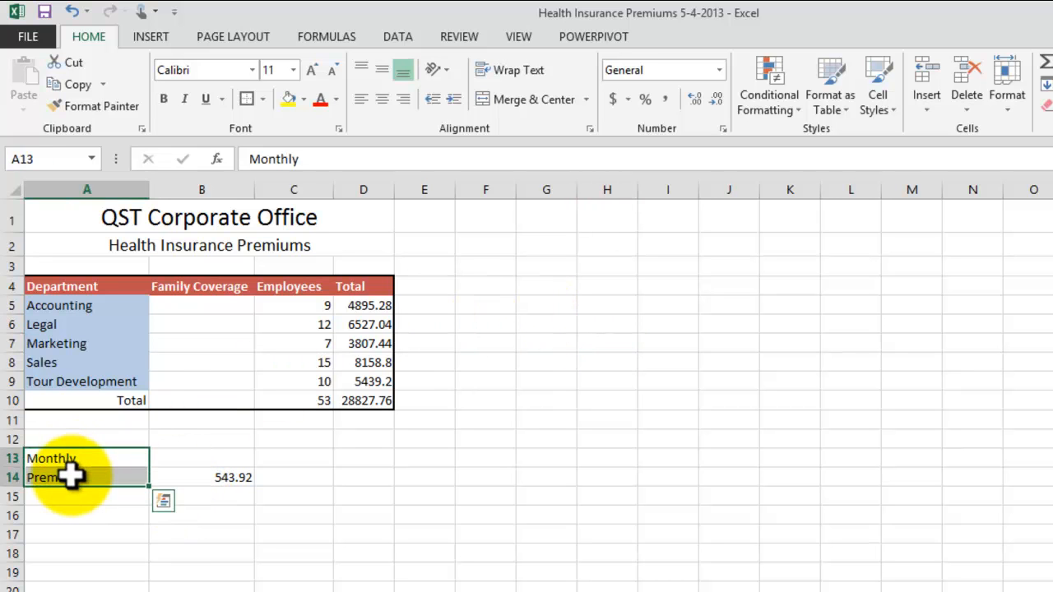
{"action": "left_click", "coordinate": [452, 490]}
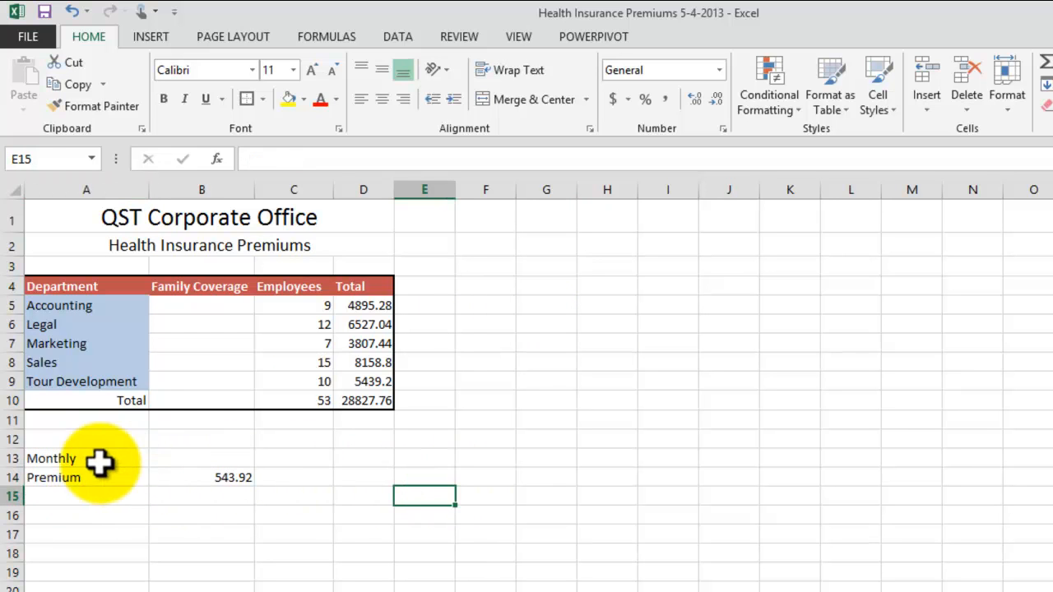
{"action": "left_click_drag", "start_coordinate": [104, 462], "coordinate": [101, 475]}
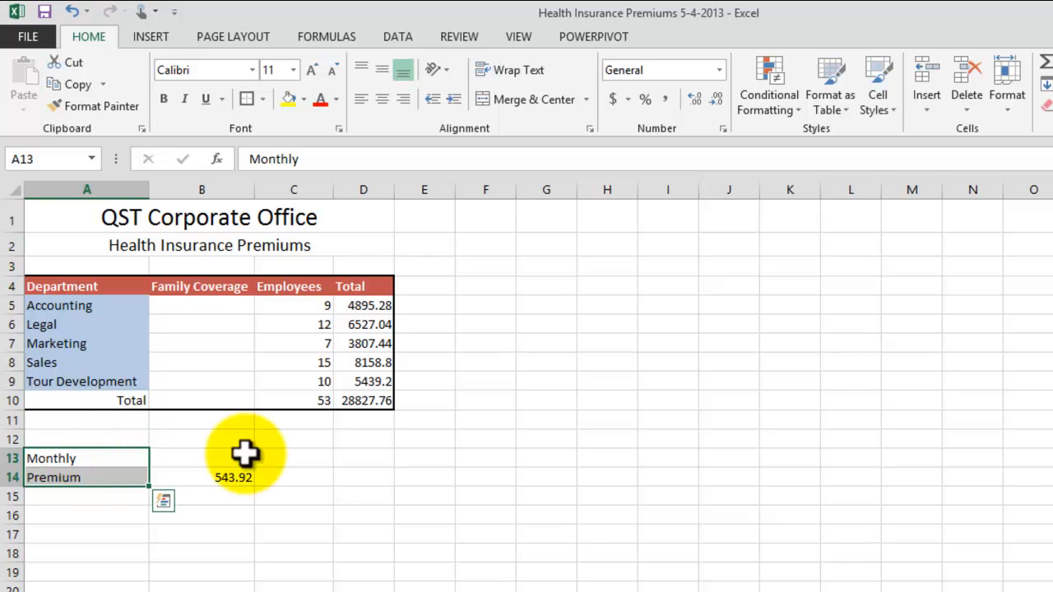
{"action": "left_click", "coordinate": [421, 511]}
{"action": "left_click_drag", "start_coordinate": [105, 463], "coordinate": [104, 477]}
{"action": "left_click", "coordinate": [105, 474]}
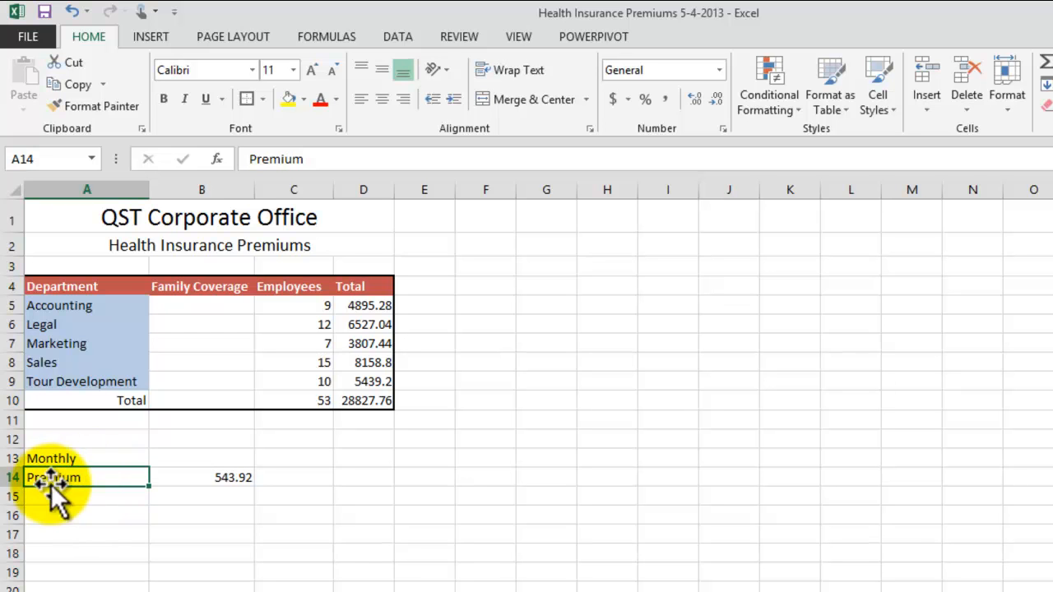
{"action": "left_click", "coordinate": [270, 158]}
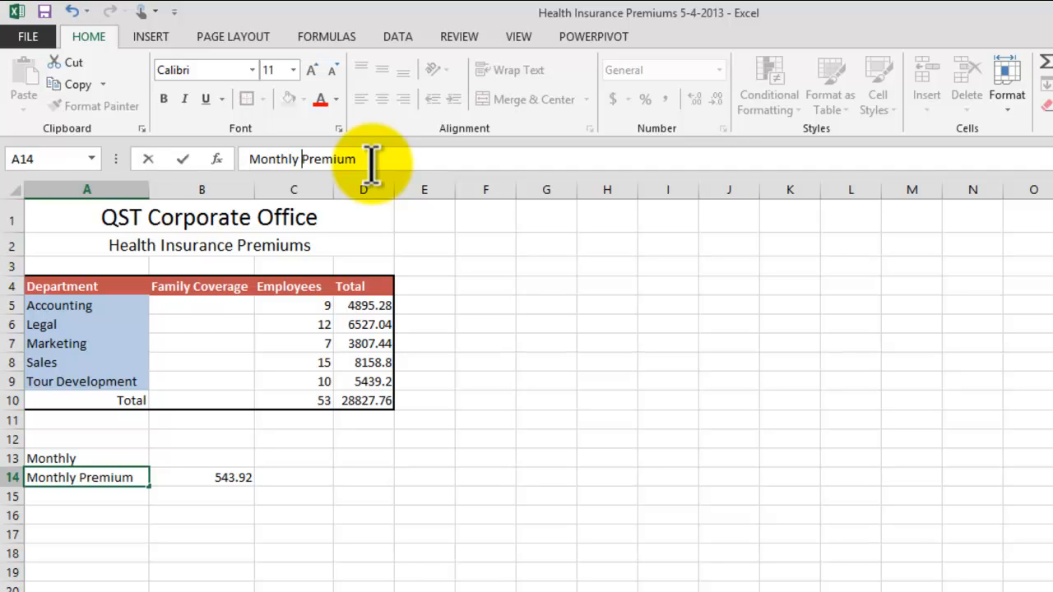
{"action": "key", "text": "Return"}
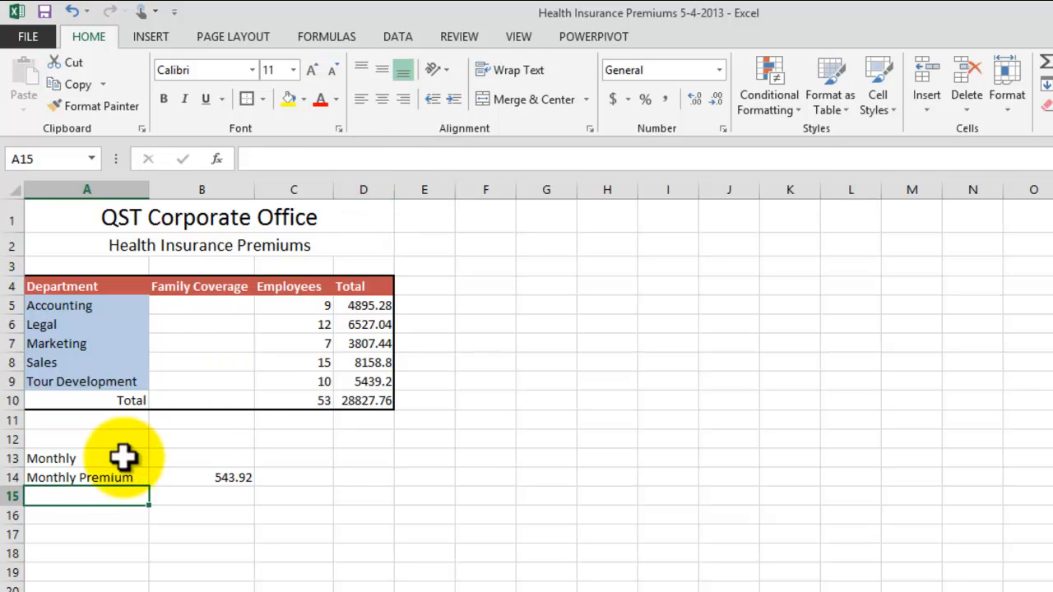
{"action": "left_click", "coordinate": [80, 461]}
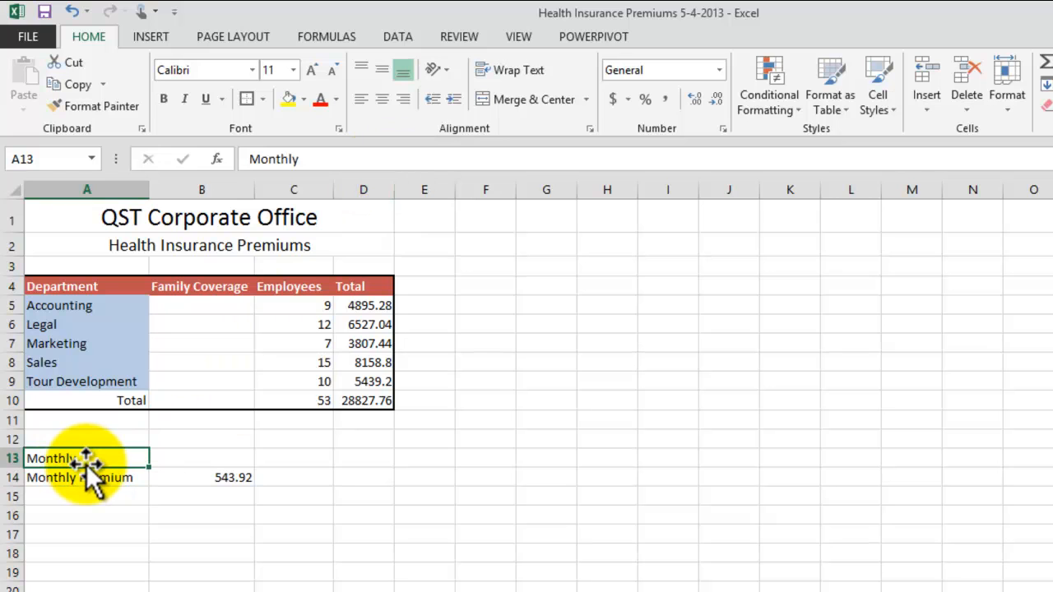
{"action": "key", "text": "Delete"}
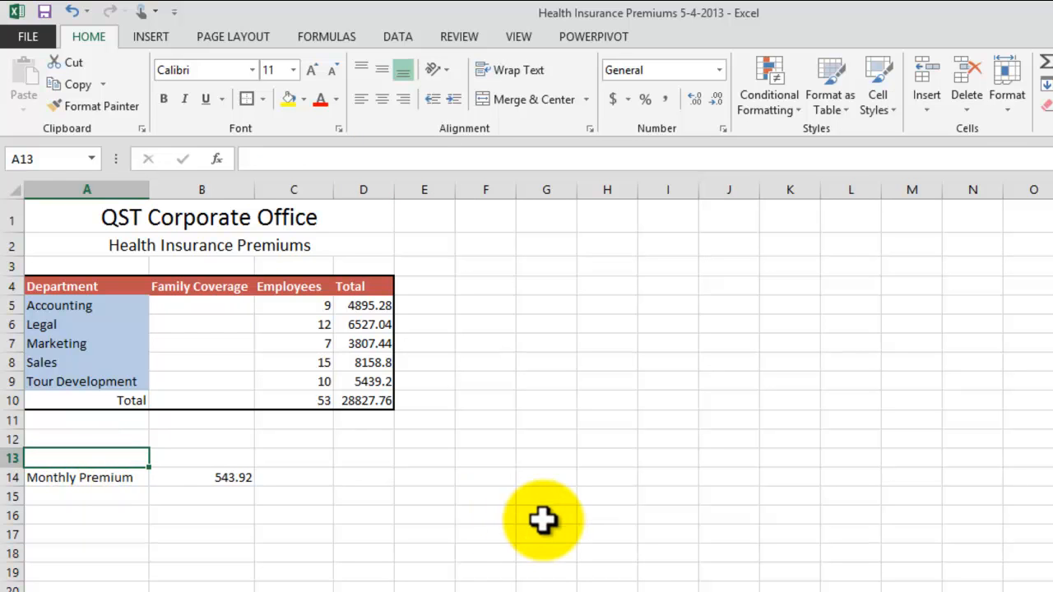
Step: Apply the Bad cell style to the monthly premium cells A14:B14 and surround them with a thick box border
{"action": "left_click_drag", "start_coordinate": [88, 475], "coordinate": [218, 478]}
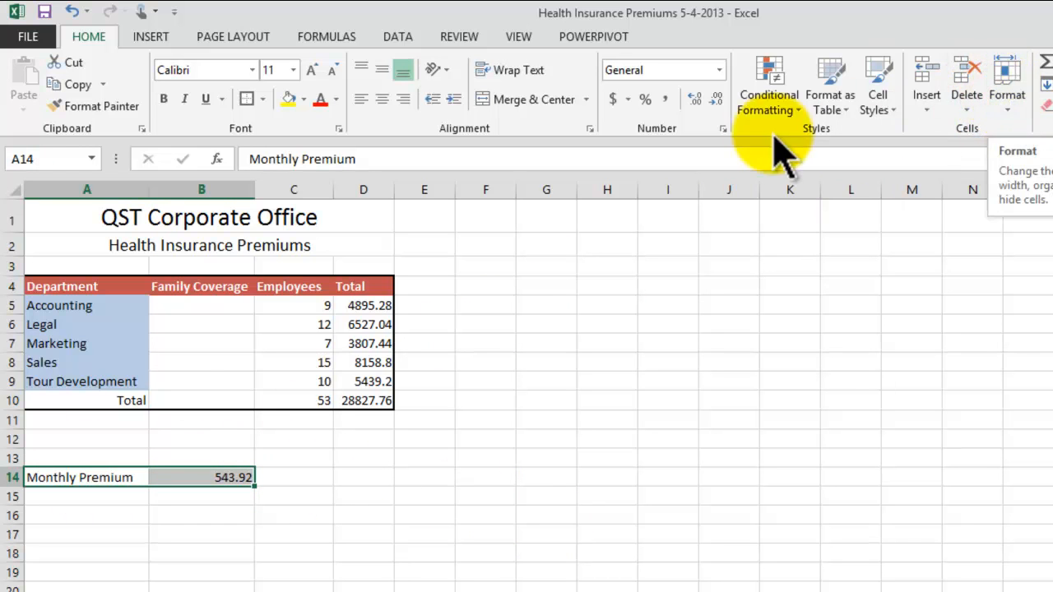
{"action": "left_click", "coordinate": [881, 103]}
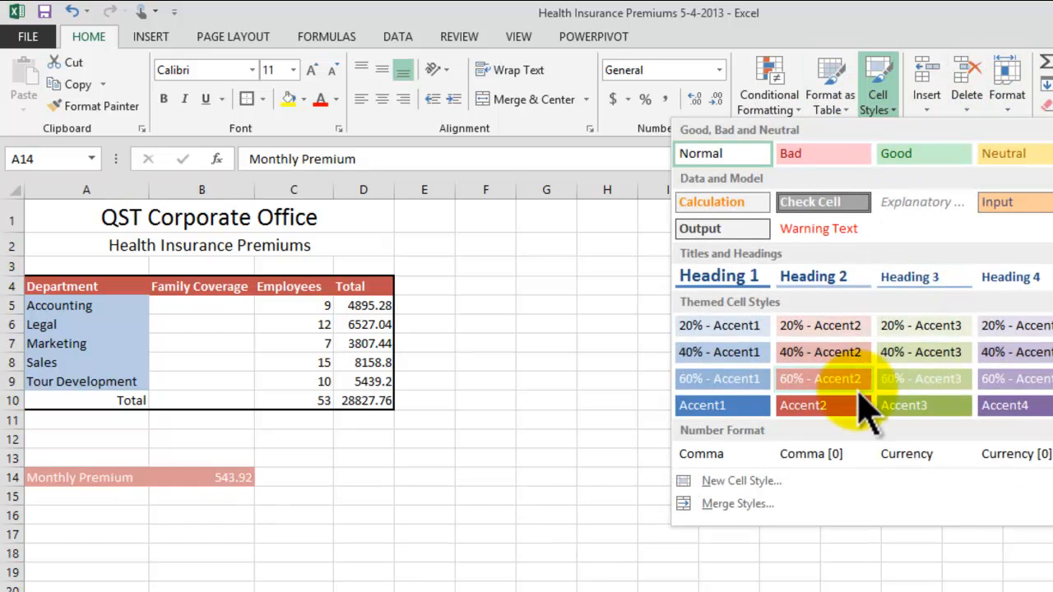
{"action": "left_click", "coordinate": [820, 157]}
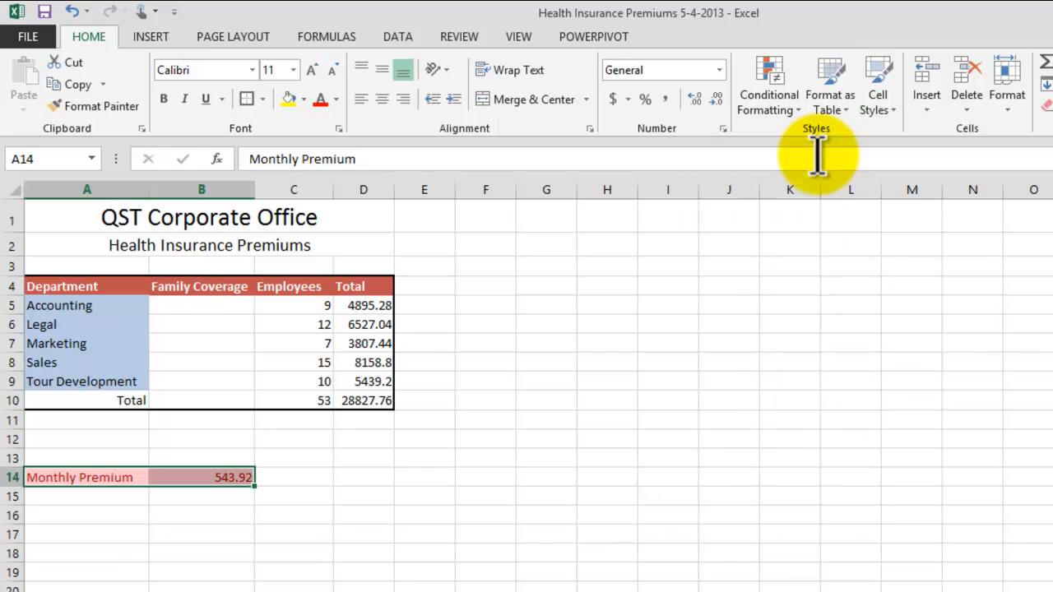
{"action": "left_click", "coordinate": [246, 99]}
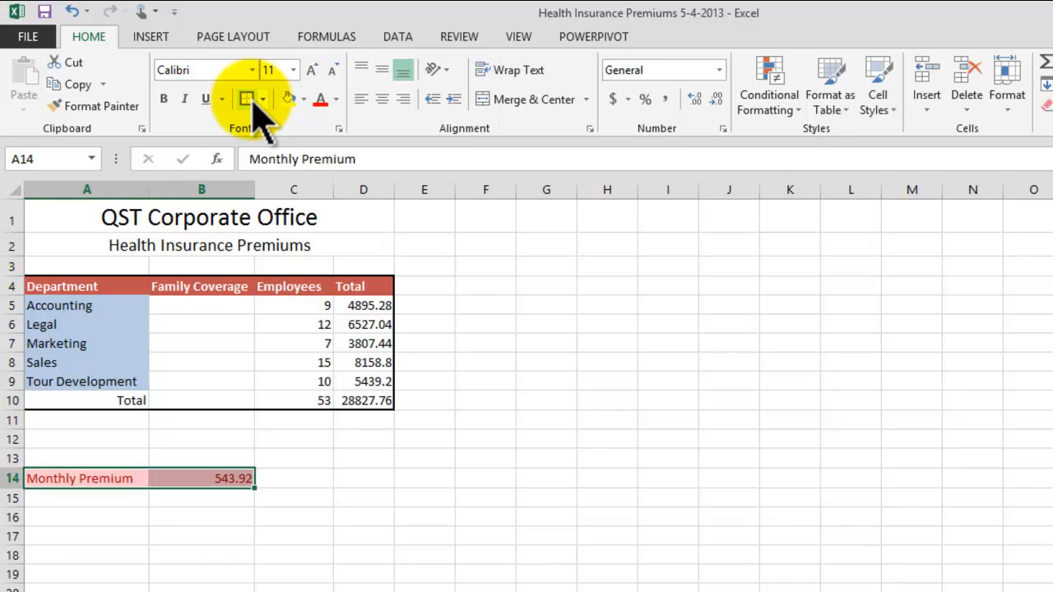
{"action": "left_click", "coordinate": [504, 456]}
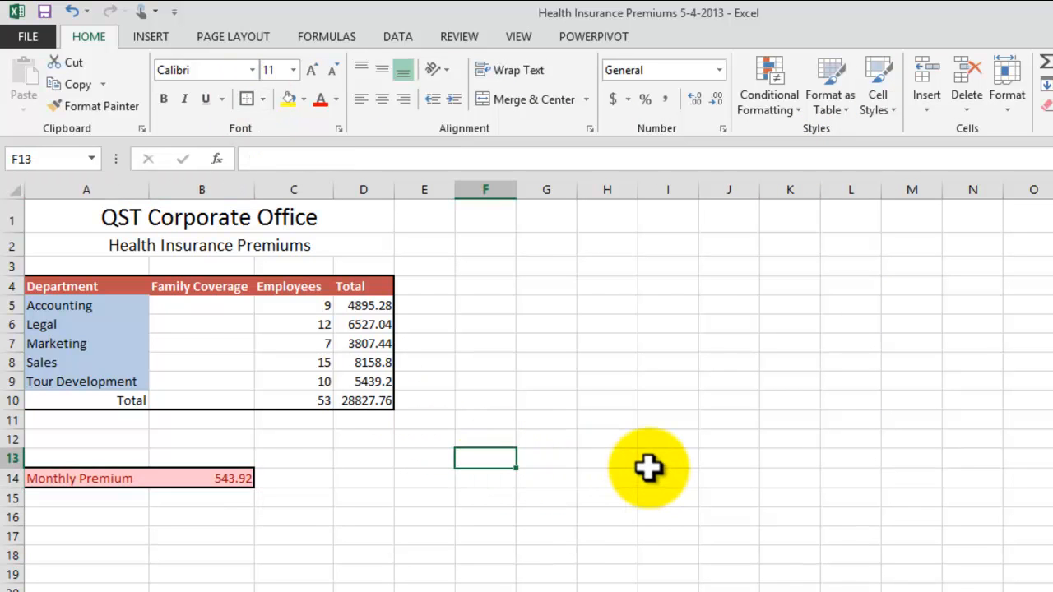
Step: Add a left border to the premium amount in B14 to separate it from its label
{"action": "left_click", "coordinate": [206, 479]}
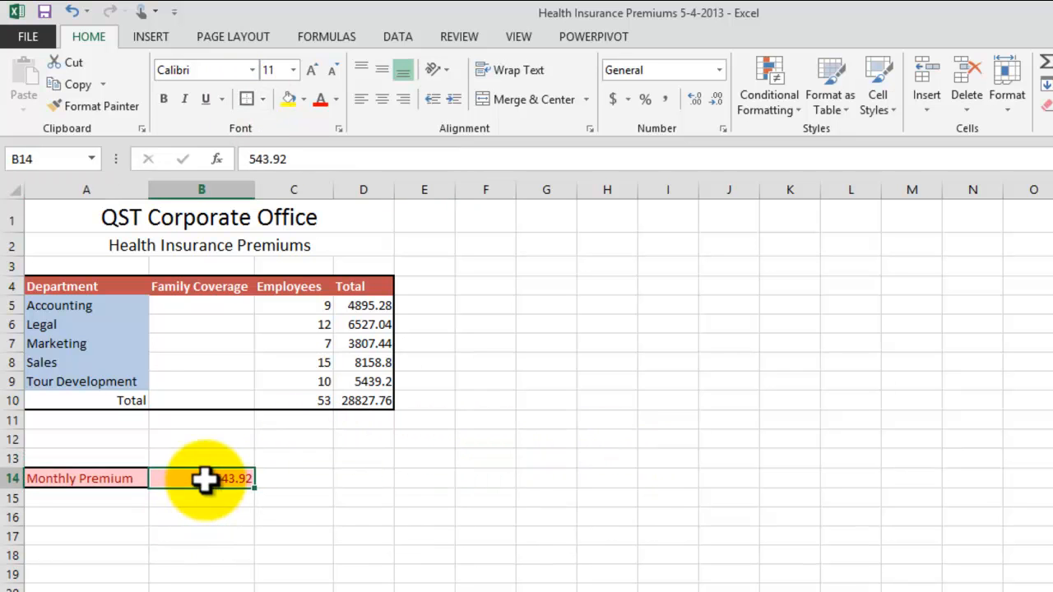
{"action": "left_click", "coordinate": [264, 99]}
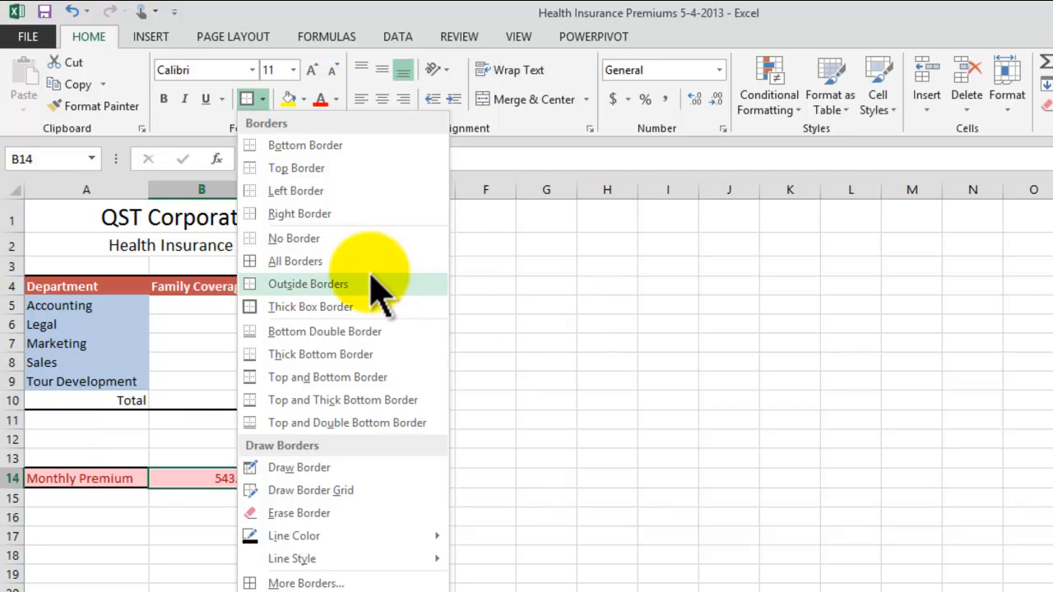
{"action": "left_click", "coordinate": [247, 190]}
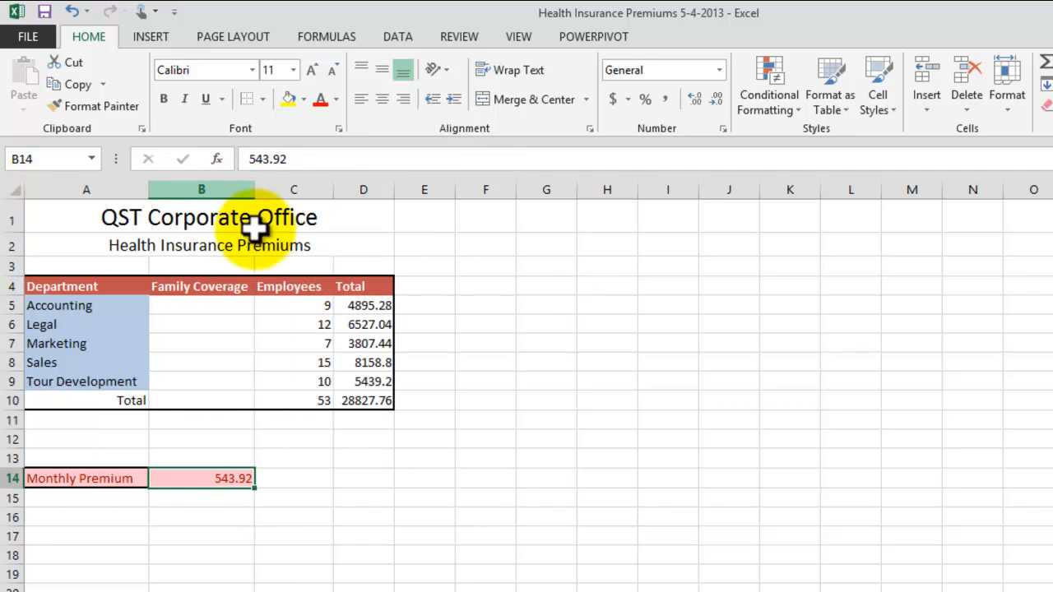
{"action": "left_click", "coordinate": [350, 494]}
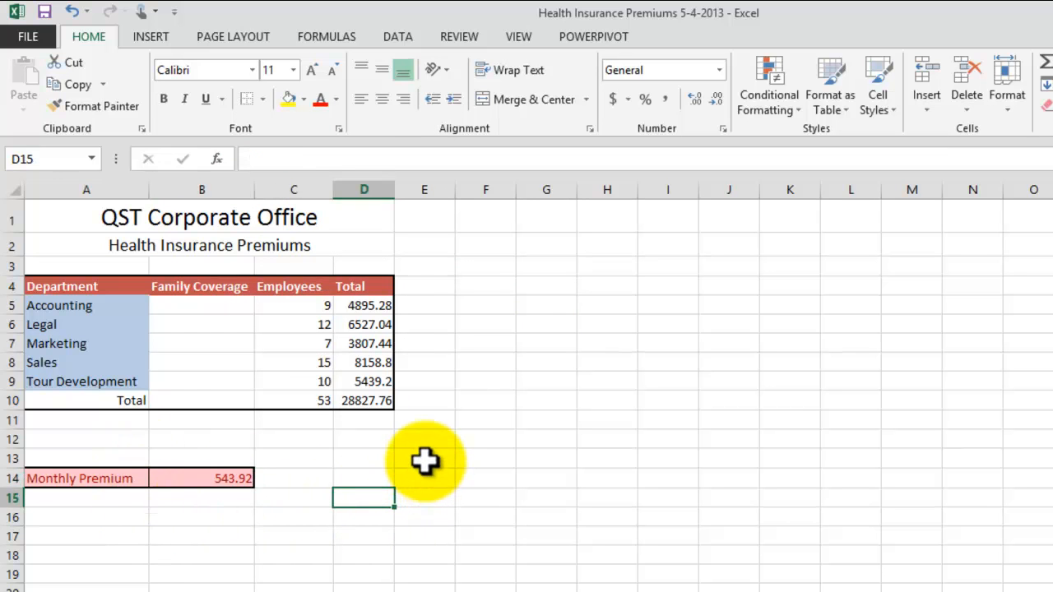
{"action": "left_click", "coordinate": [580, 383]}
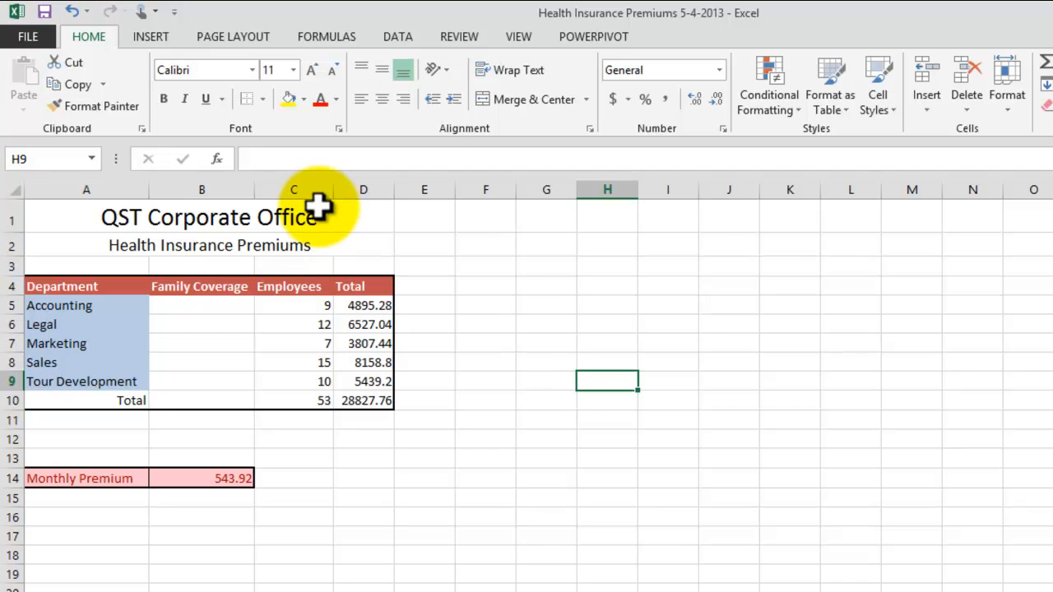
{"action": "left_click", "coordinate": [538, 417]}
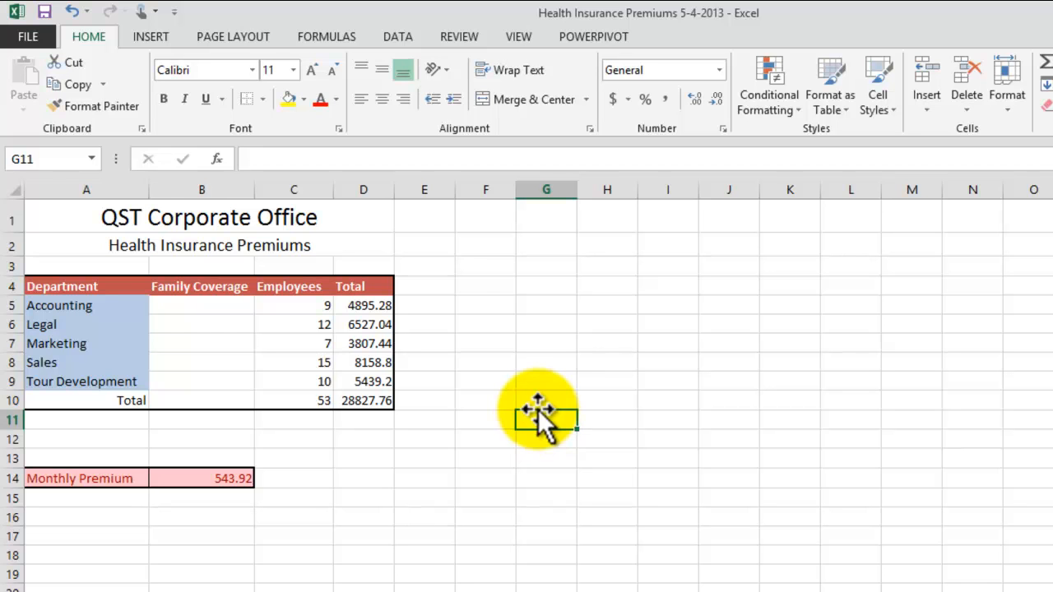
{"action": "left_click_drag", "start_coordinate": [318, 305], "coordinate": [316, 381]}
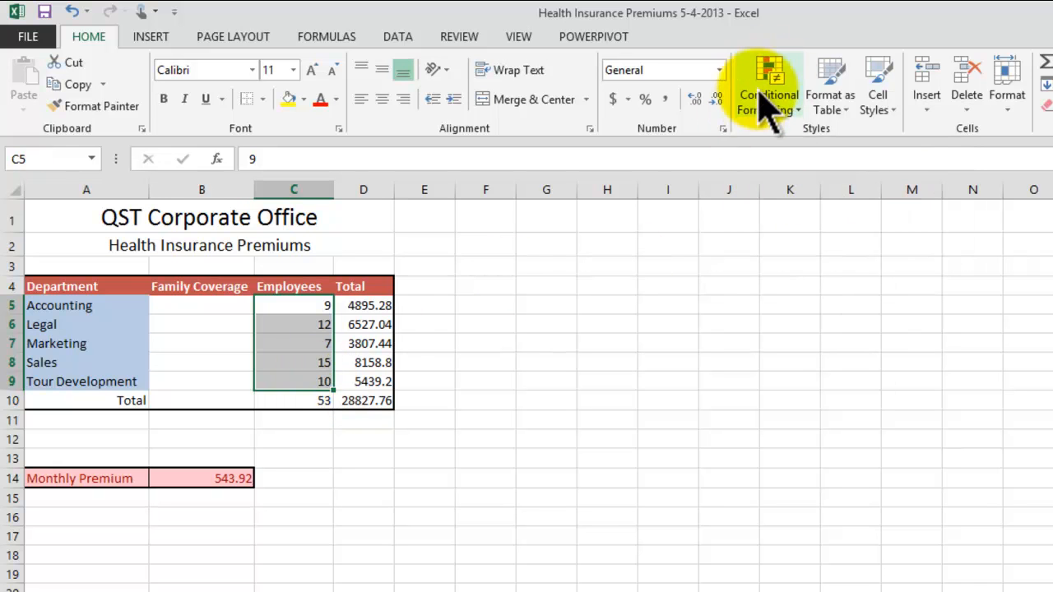
{"action": "left_click", "coordinate": [549, 480]}
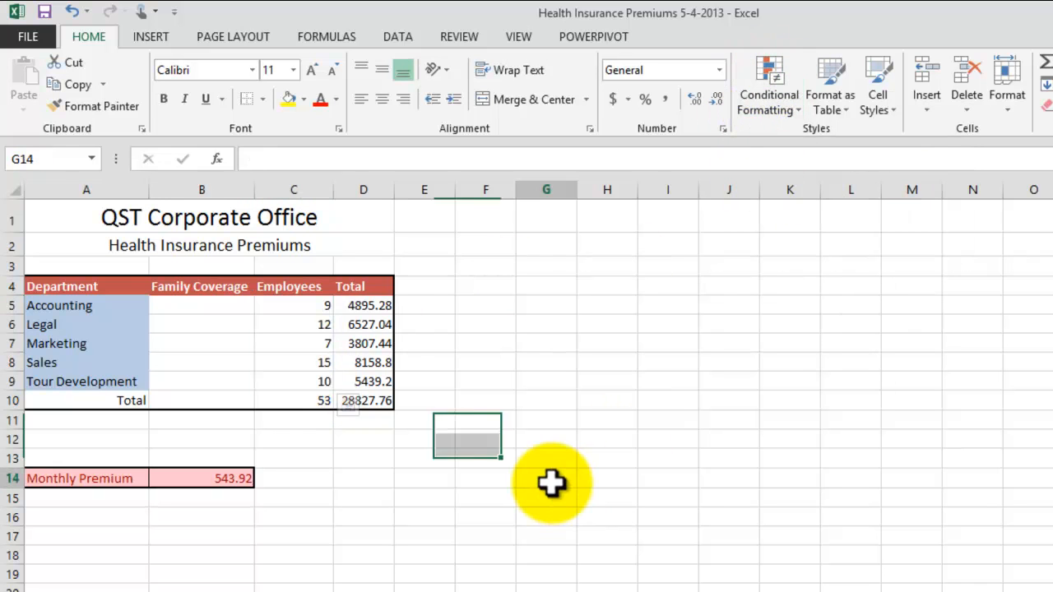
Step: Examine the available conditional formatting options, from the highlight rules, data bars and color scales to the rule management commands
{"action": "left_click", "coordinate": [775, 90]}
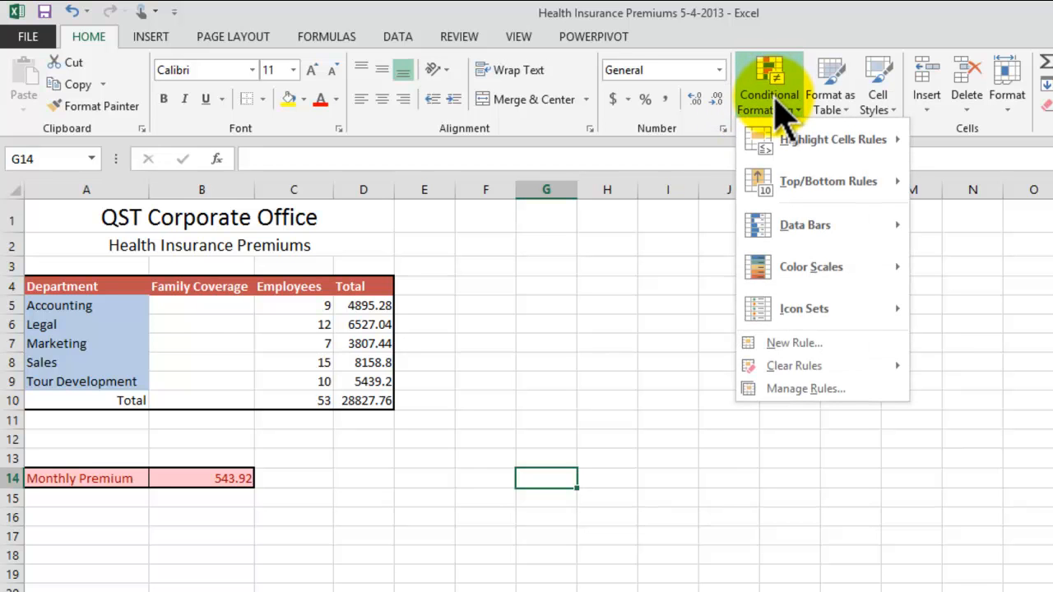
{"action": "mouse_move", "coordinate": [803, 141]}
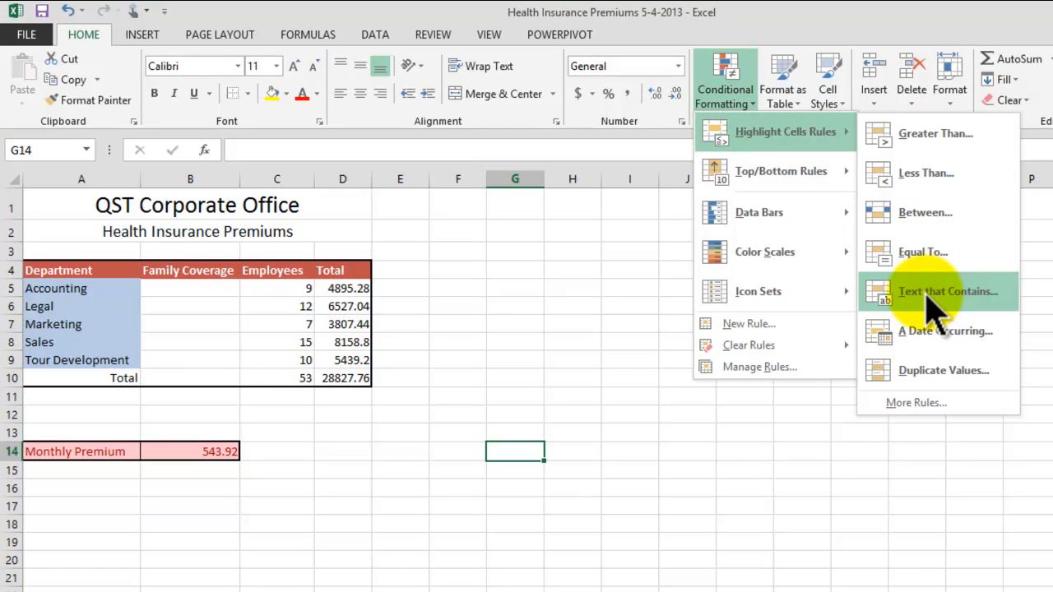
{"action": "mouse_move", "coordinate": [794, 193]}
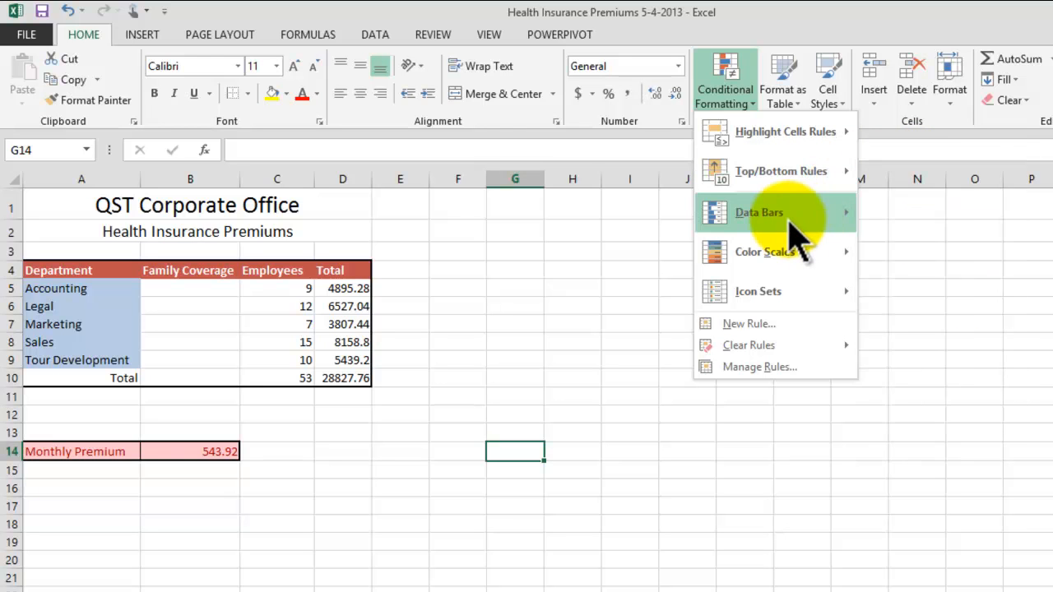
{"action": "mouse_move", "coordinate": [788, 220]}
{"action": "mouse_move", "coordinate": [784, 251]}
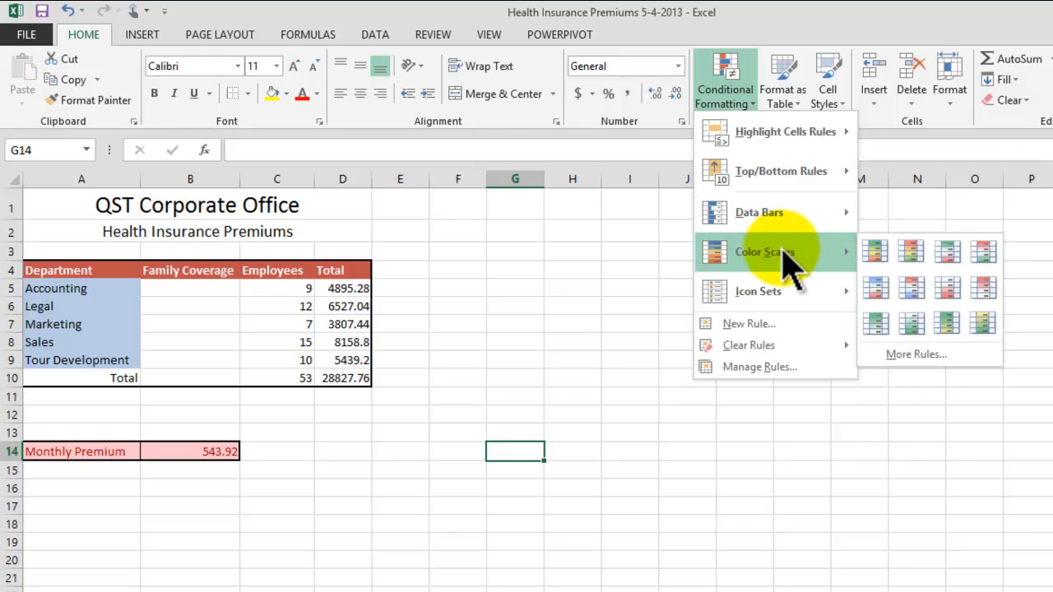
{"action": "mouse_move", "coordinate": [783, 298]}
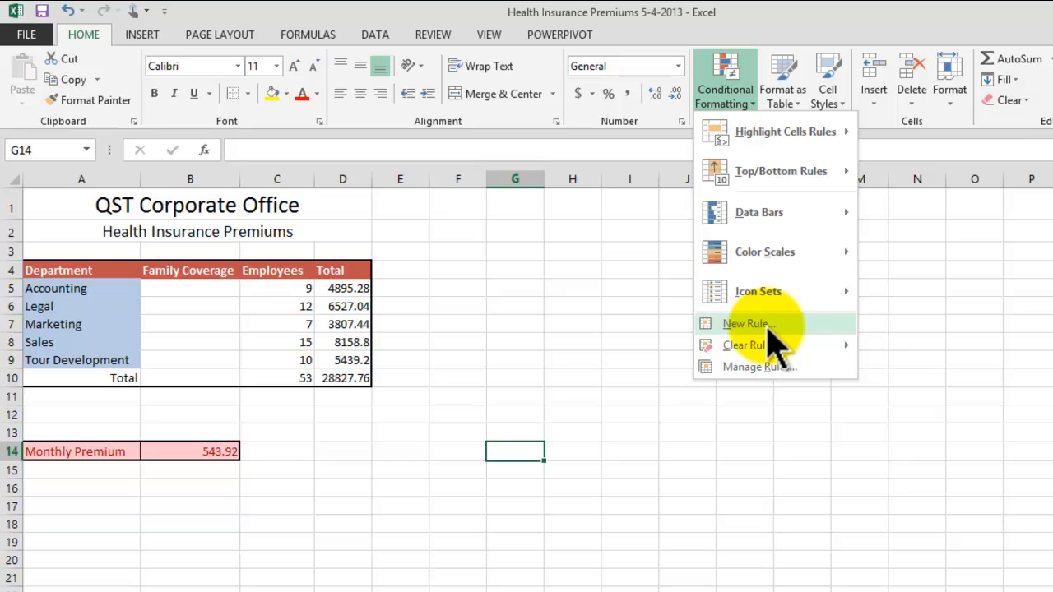
{"action": "mouse_move", "coordinate": [765, 344]}
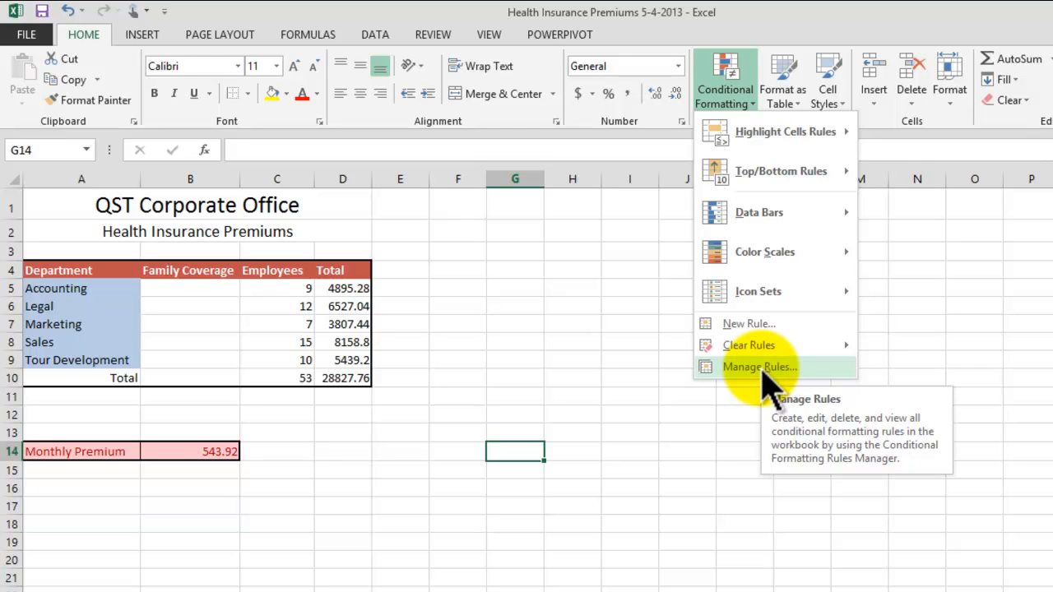
{"action": "left_click", "coordinate": [648, 489]}
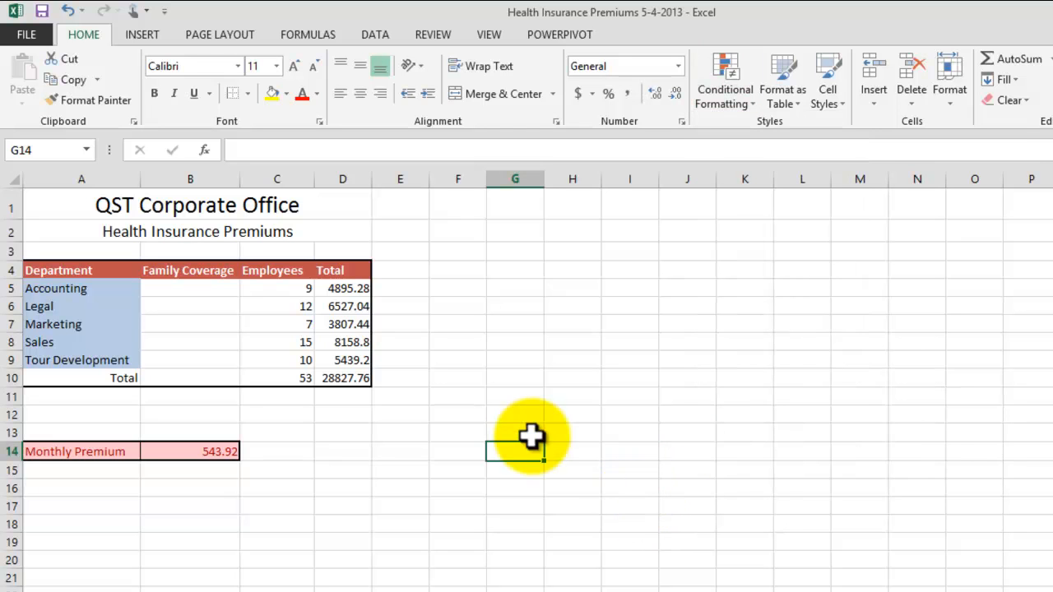
Step: Apply green gradient data bars as conditional formatting to the employee counts in C5:C9
{"action": "left_click_drag", "start_coordinate": [287, 288], "coordinate": [282, 356]}
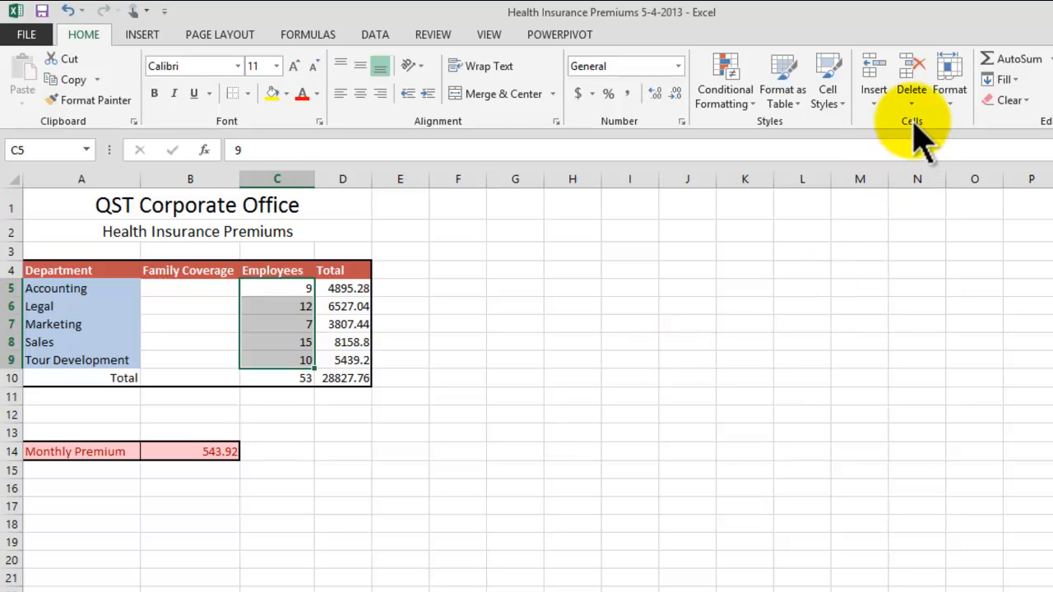
{"action": "left_click", "coordinate": [796, 103]}
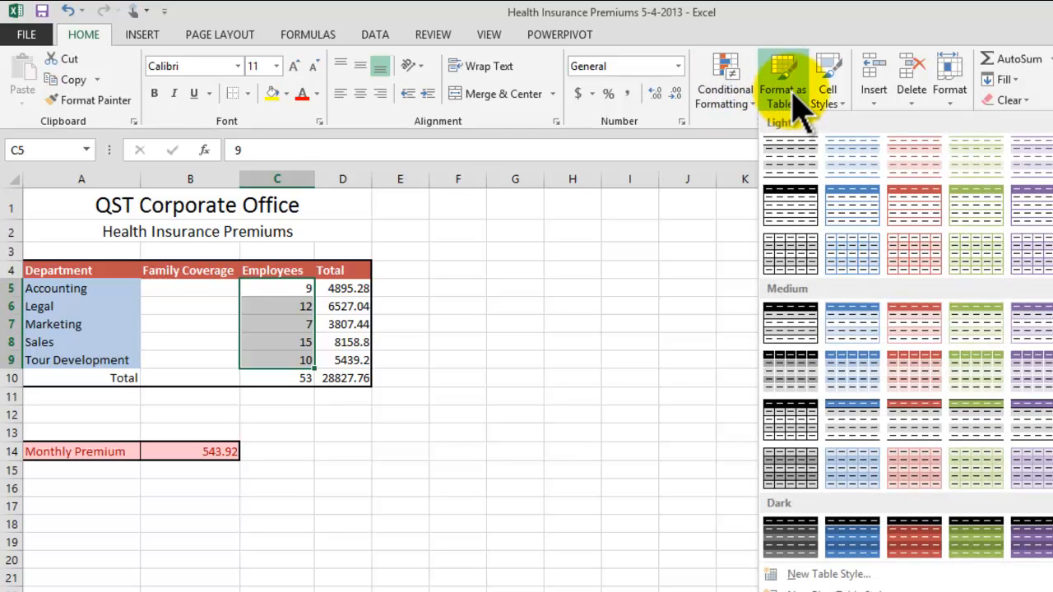
{"action": "left_click", "coordinate": [796, 104]}
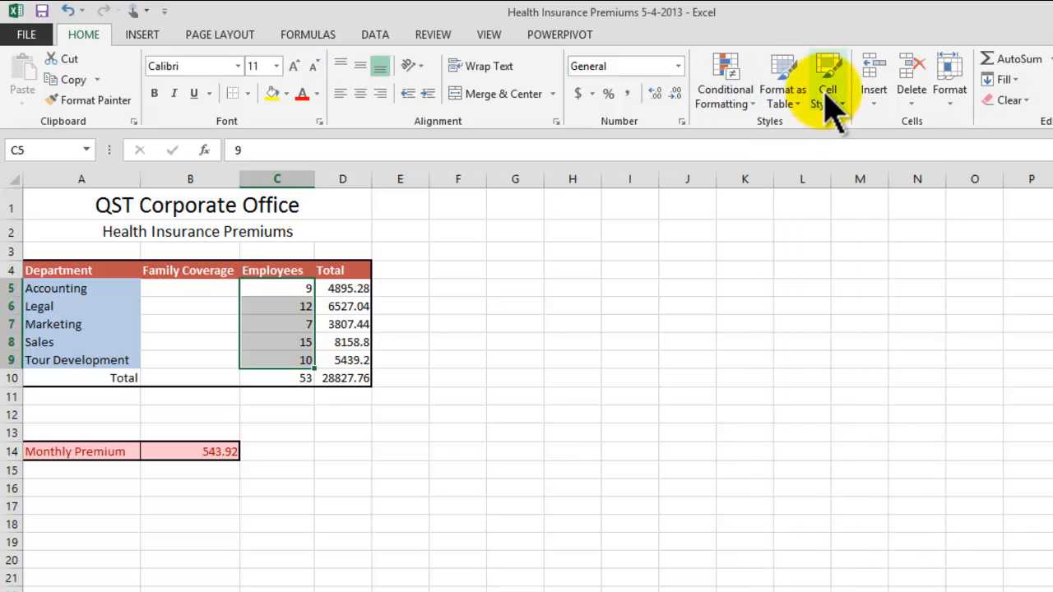
{"action": "left_click", "coordinate": [743, 106]}
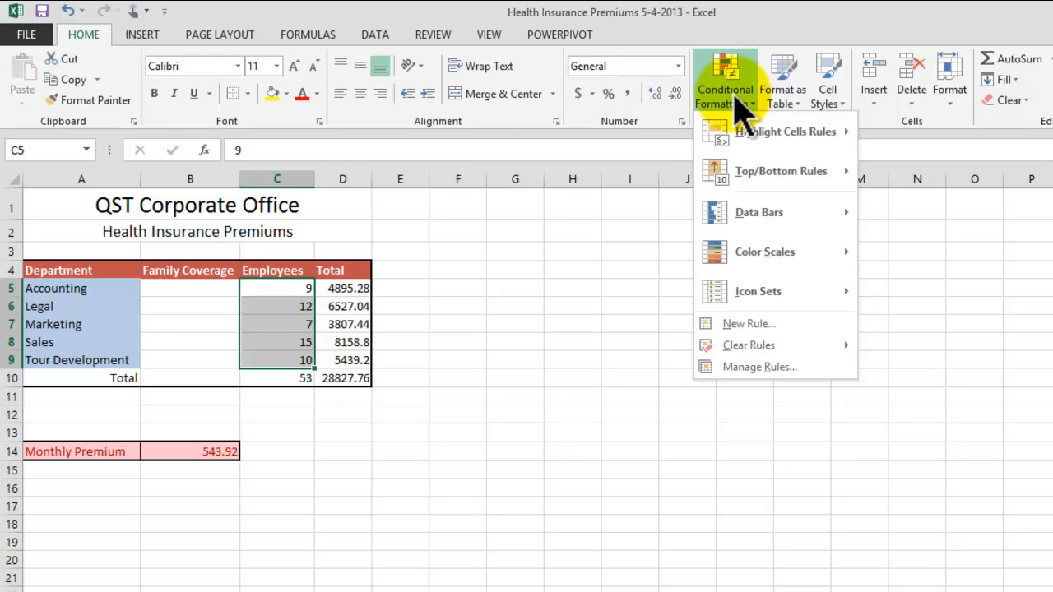
{"action": "mouse_move", "coordinate": [753, 215]}
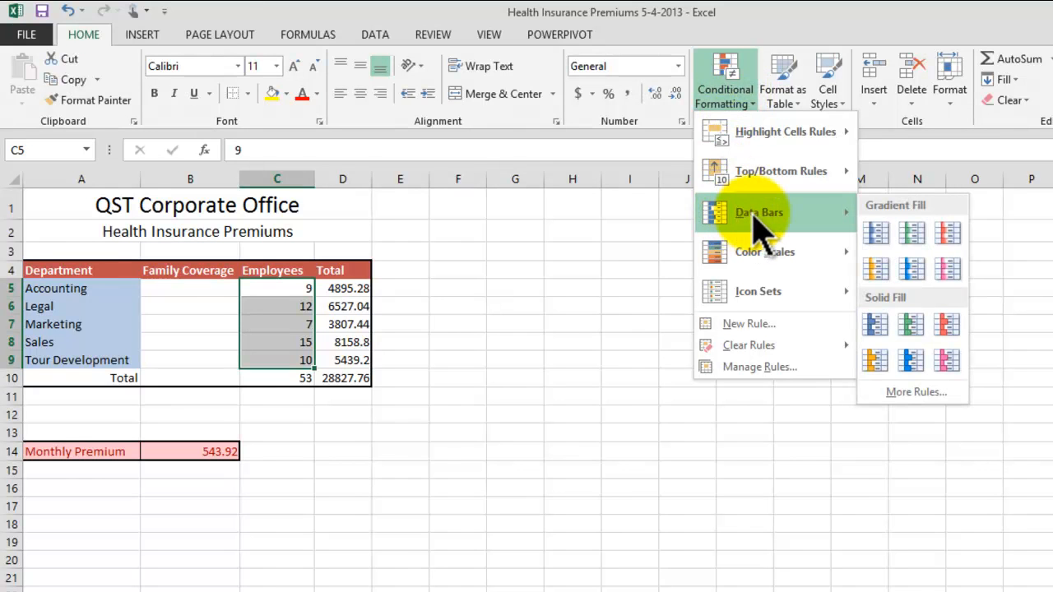
{"action": "left_click", "coordinate": [911, 237]}
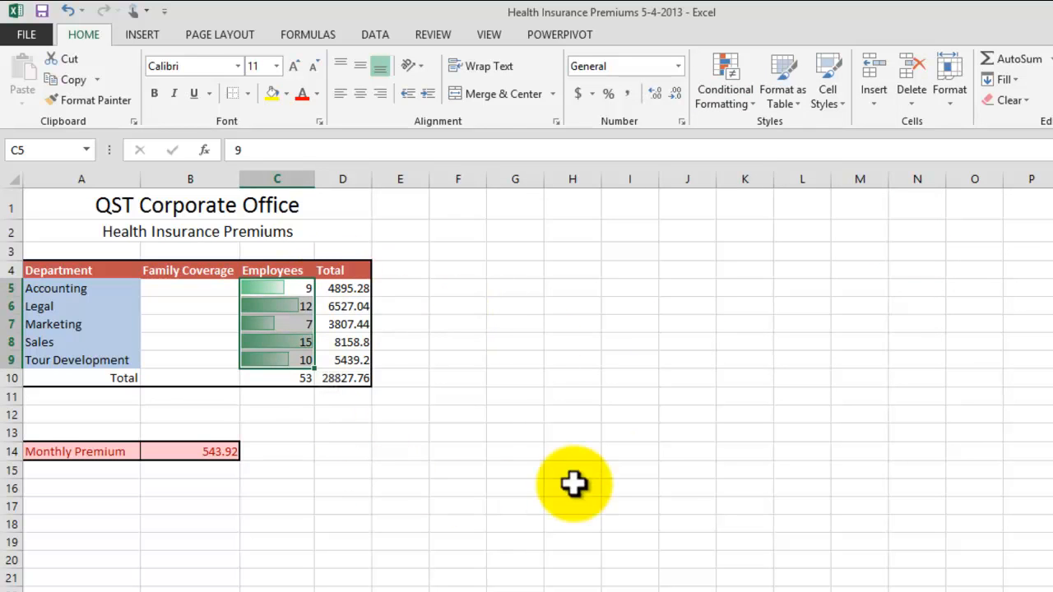
{"action": "left_click", "coordinate": [617, 414]}
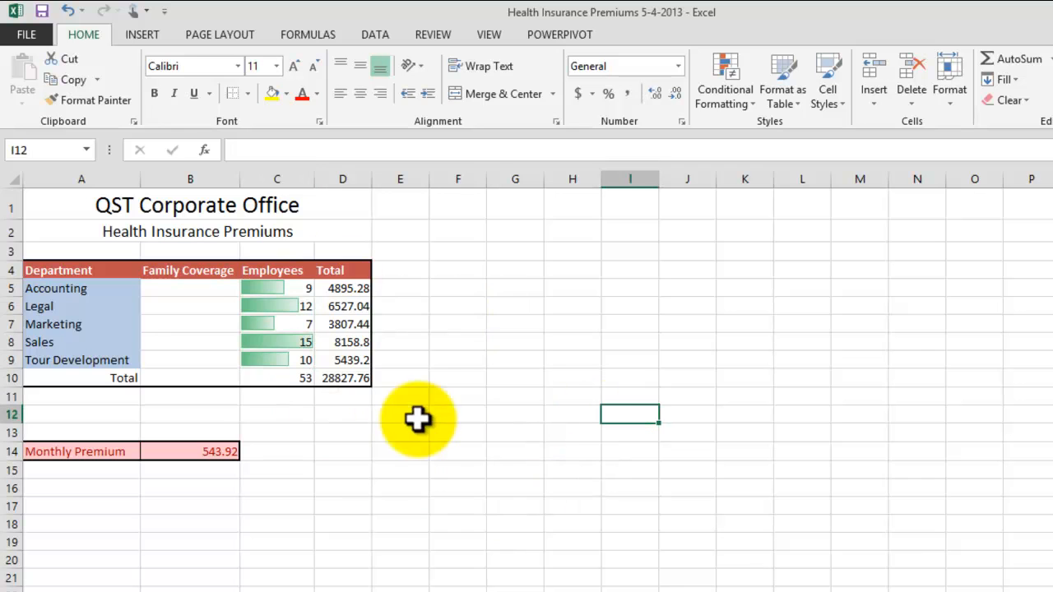
{"action": "left_click", "coordinate": [399, 466]}
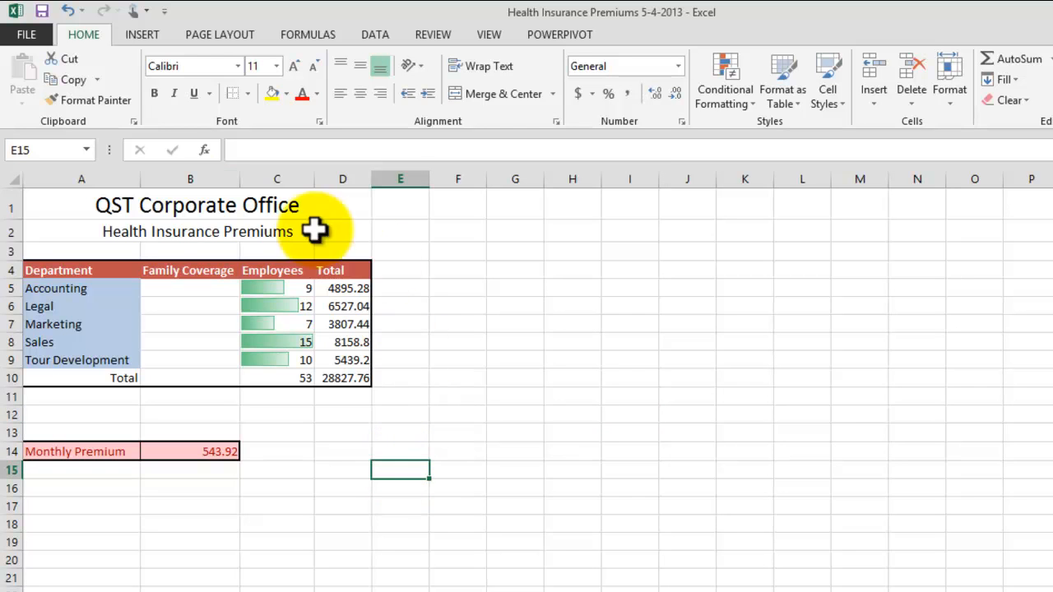
Step: Fill the QST Corporate Office title cell A1 with the standard orange color
{"action": "left_click", "coordinate": [155, 205]}
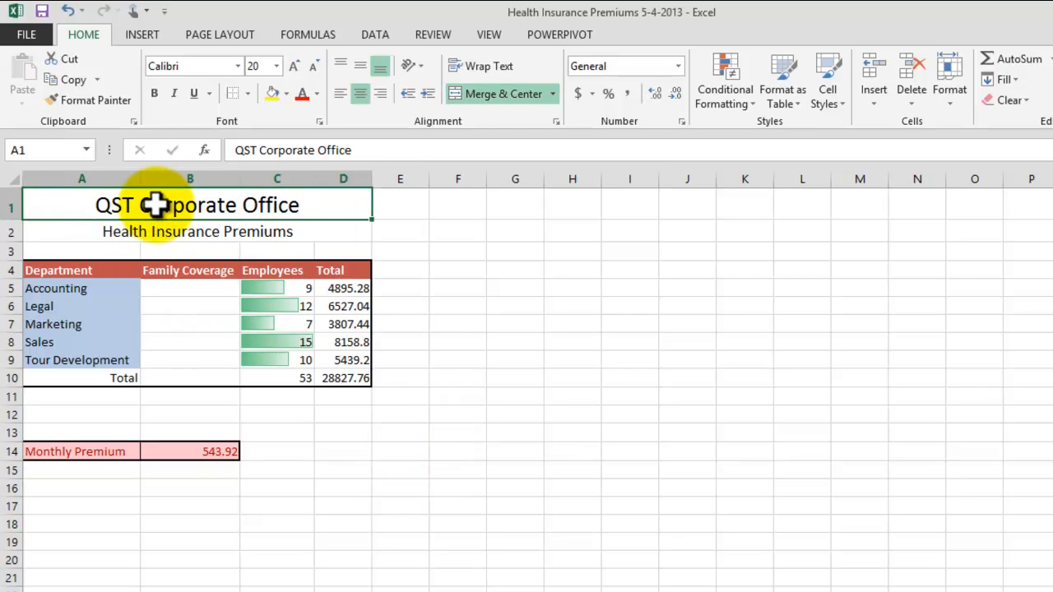
{"action": "left_click", "coordinate": [286, 94]}
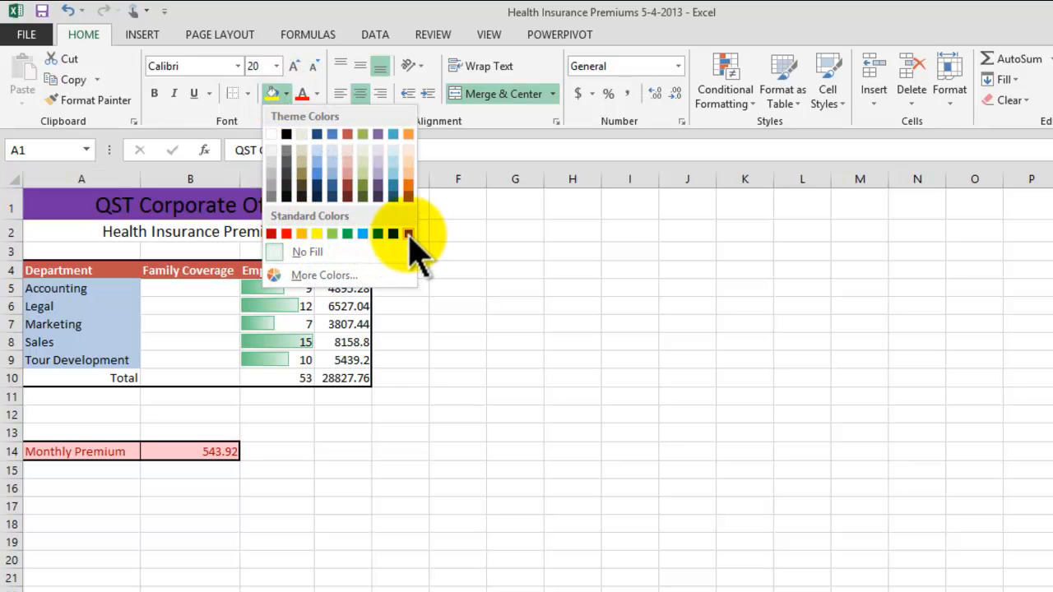
{"action": "left_click", "coordinate": [301, 234]}
{"action": "left_click", "coordinate": [511, 288]}
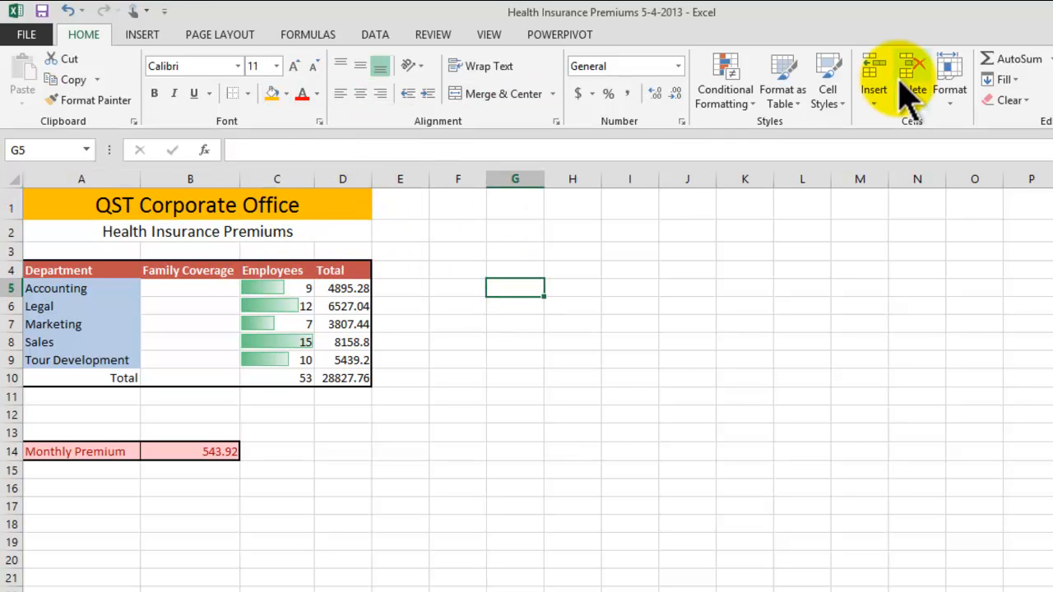
Step: Fill the Health Insurance Premiums subtitle in A2 with a light orange theme color
{"action": "left_click", "coordinate": [828, 95]}
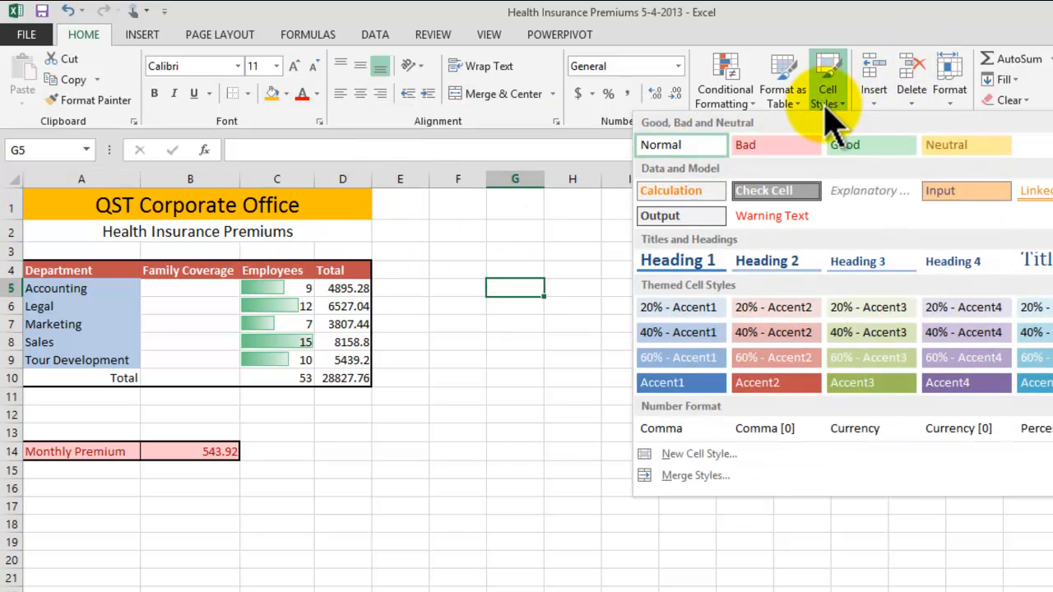
{"action": "left_click", "coordinate": [500, 352]}
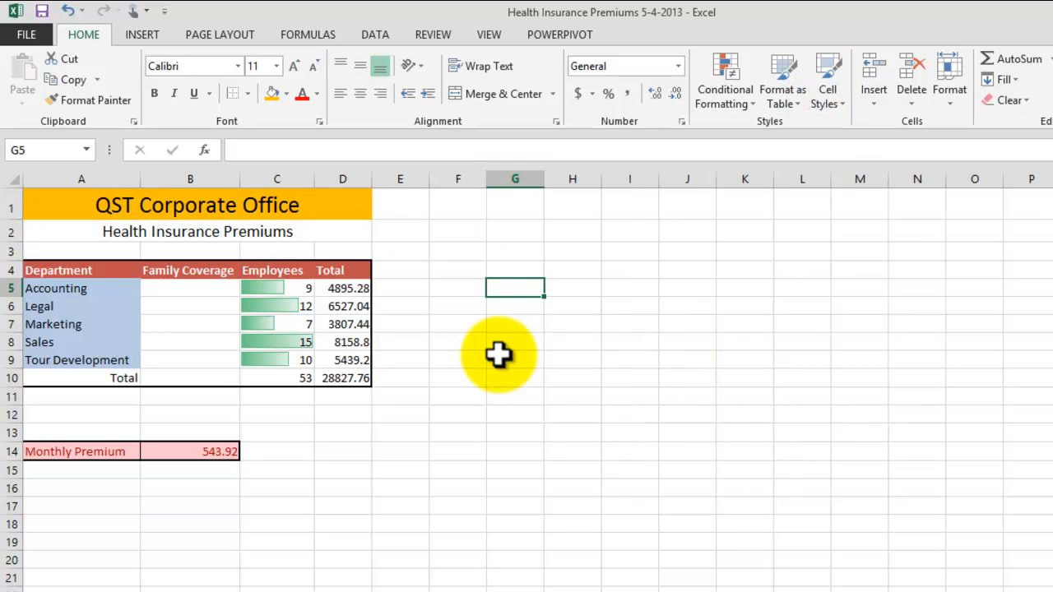
{"action": "left_click", "coordinate": [208, 233]}
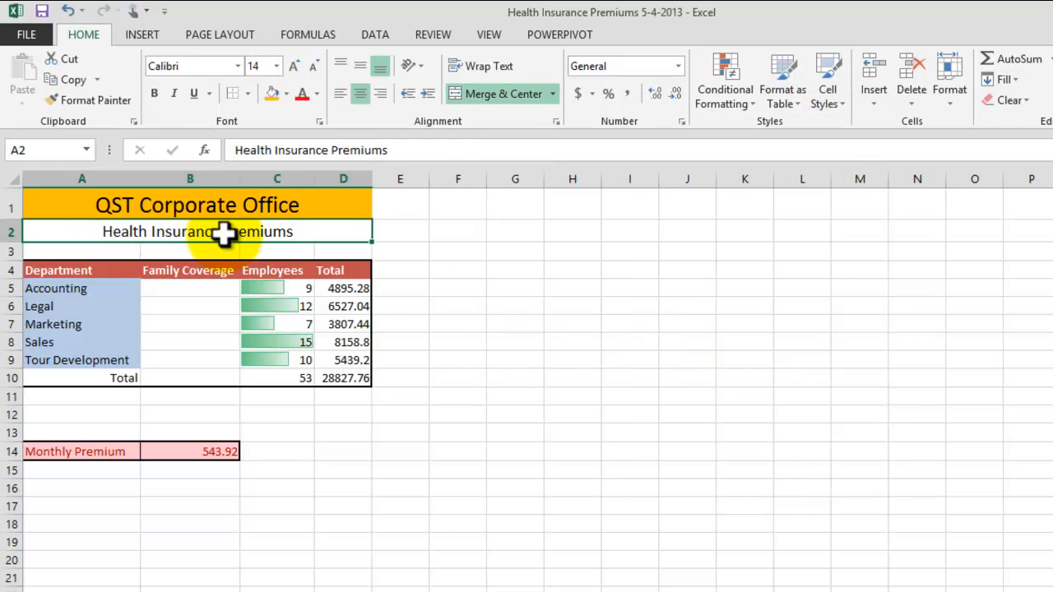
{"action": "left_click", "coordinate": [286, 94]}
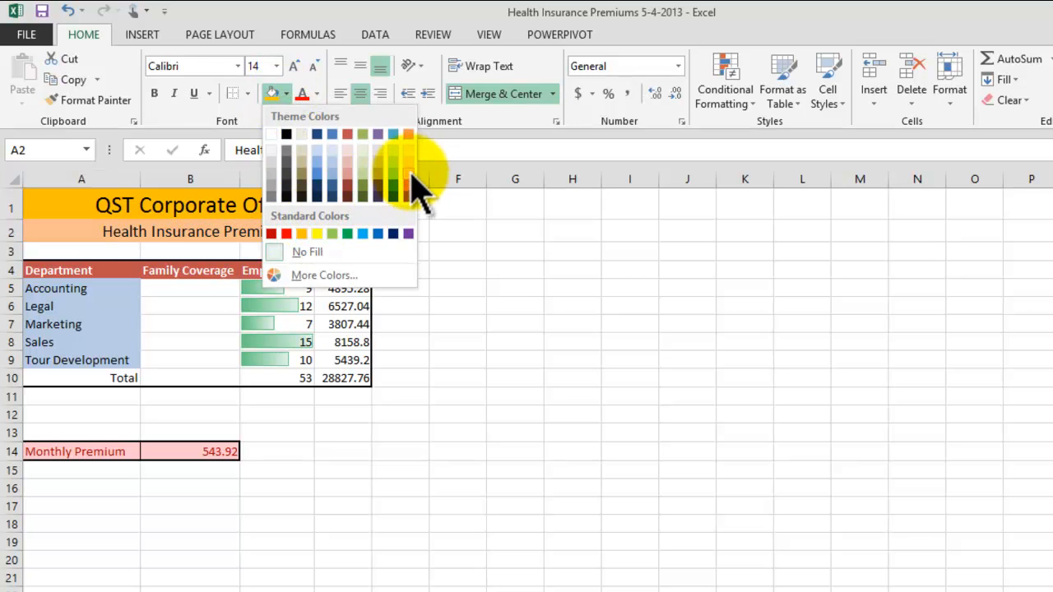
{"action": "left_click", "coordinate": [409, 161]}
{"action": "left_click", "coordinate": [598, 289]}
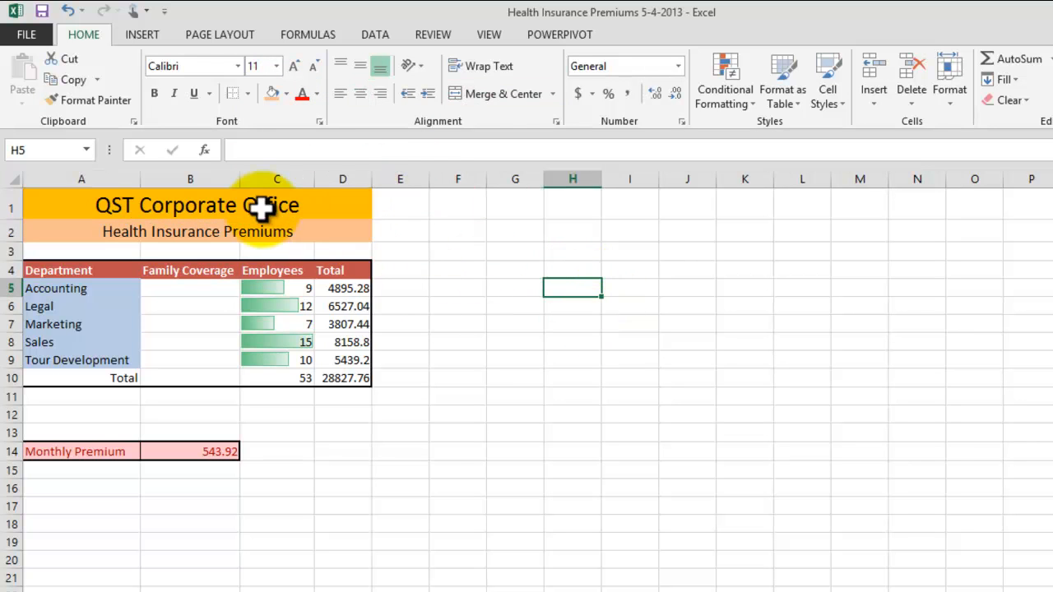
Step: Put thick box borders around the Health Insurance Premiums subtitle in A2 and the QST Corporate Office title in A1
{"action": "left_click", "coordinate": [292, 201]}
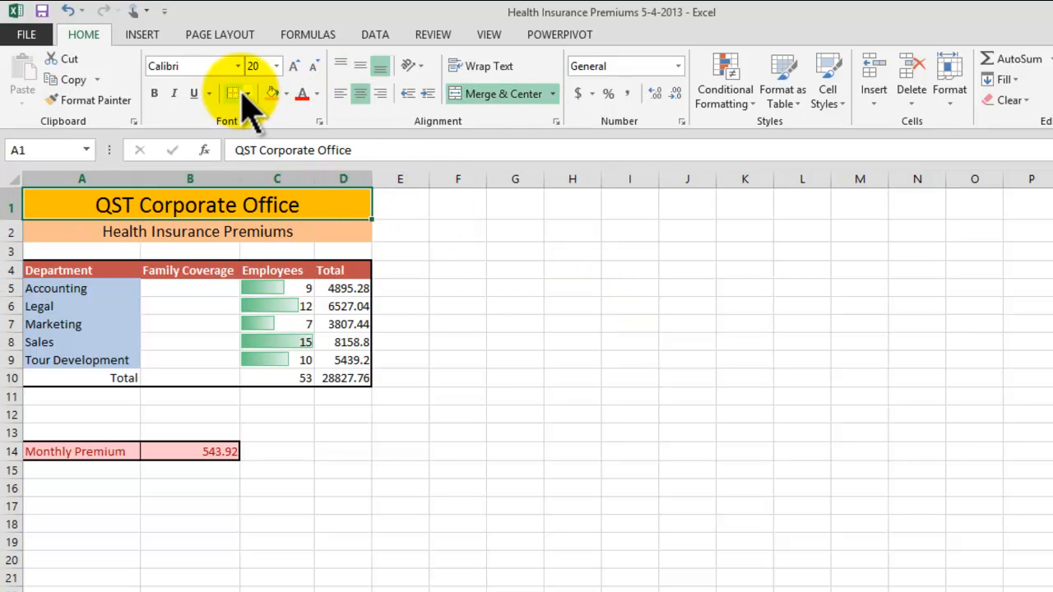
{"action": "left_click", "coordinate": [210, 231]}
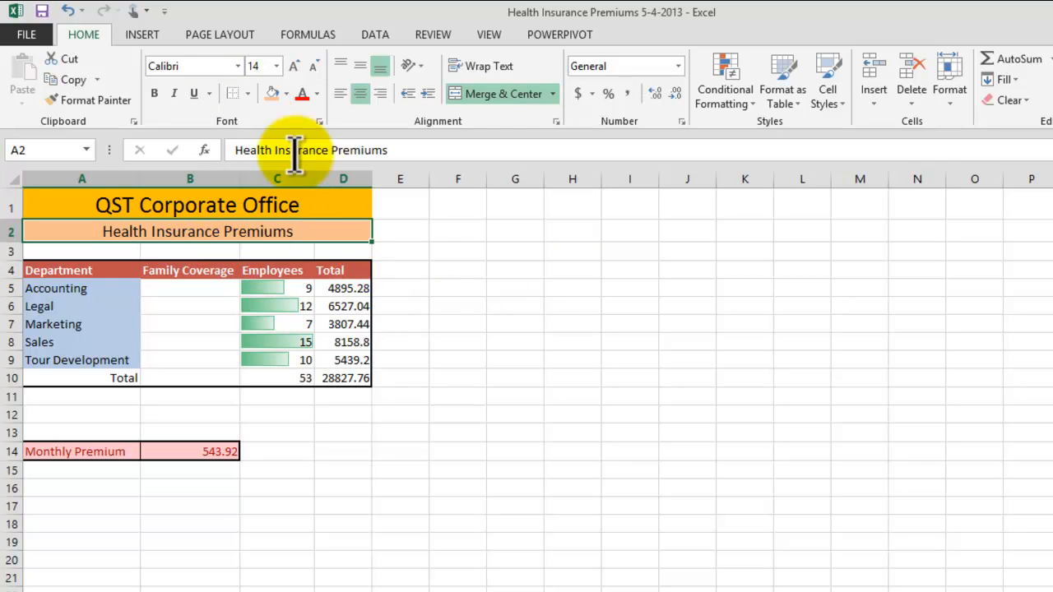
{"action": "left_click", "coordinate": [247, 93]}
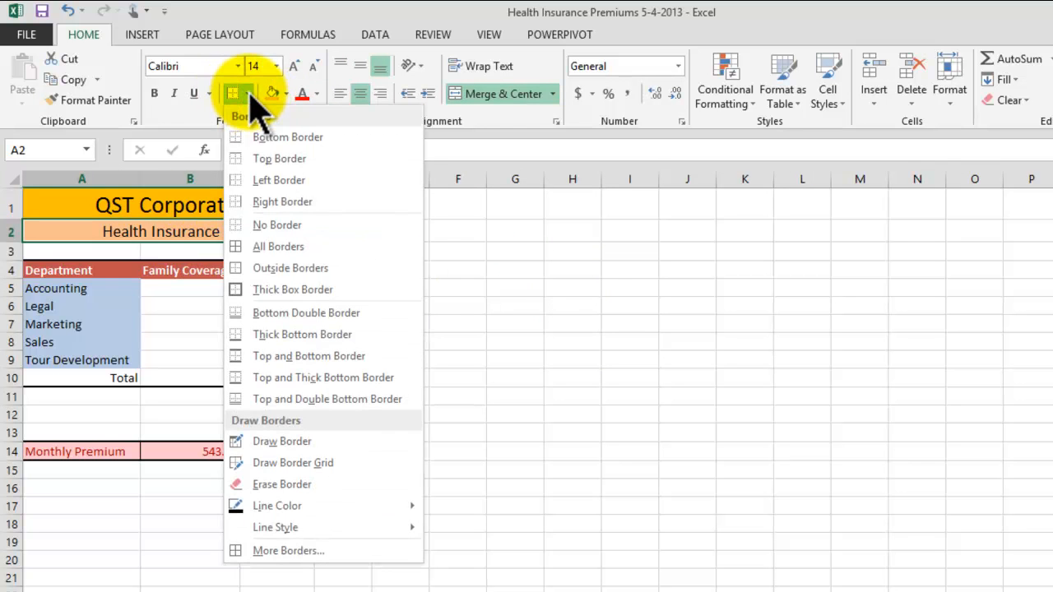
{"action": "left_click", "coordinate": [278, 290]}
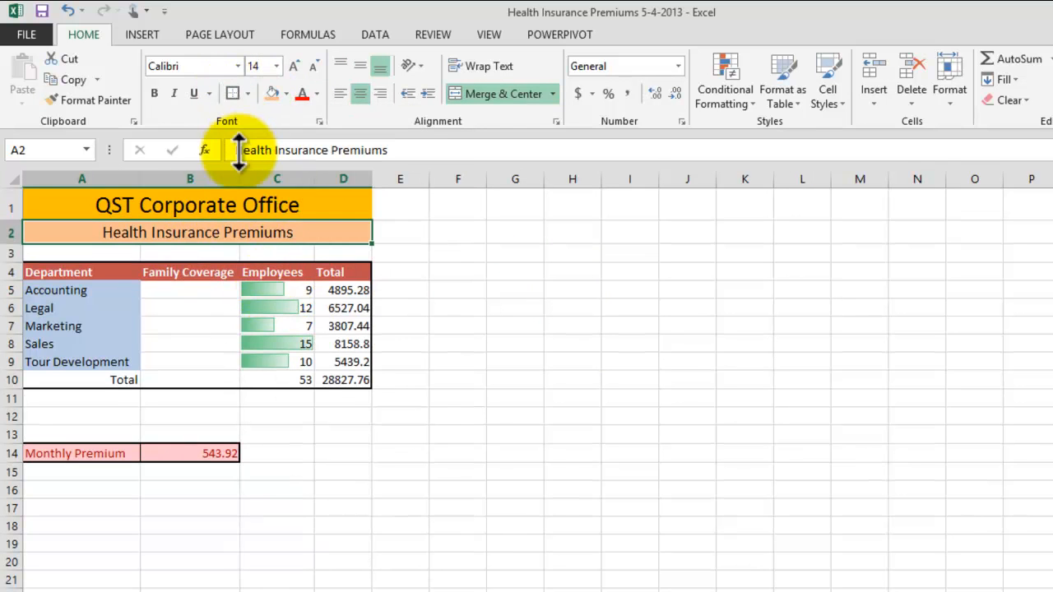
{"action": "left_click", "coordinate": [223, 203]}
{"action": "left_click", "coordinate": [235, 93]}
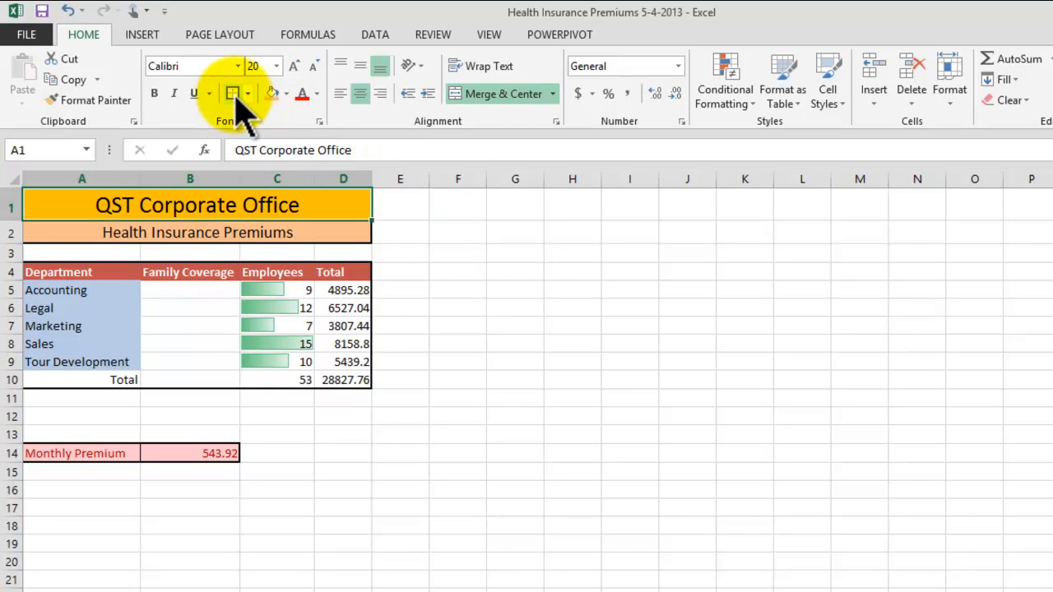
{"action": "left_click", "coordinate": [484, 287]}
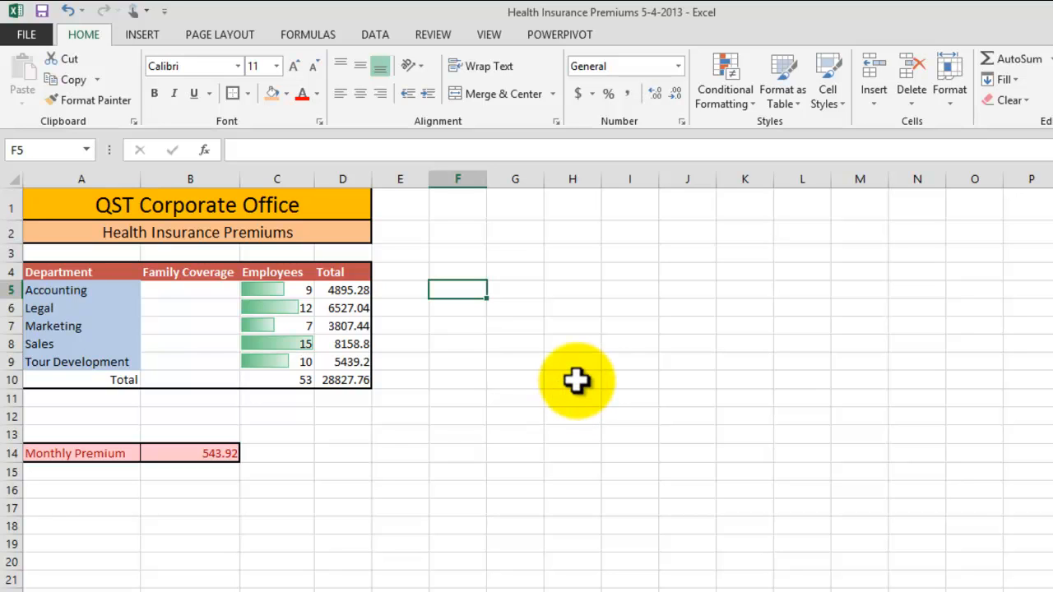
Step: Switch to the Day 12-1 Formatting Worksheets notes in Notepad to review the exercise tasks, and return to the Excel worksheet
{"action": "left_click", "coordinate": [516, 359]}
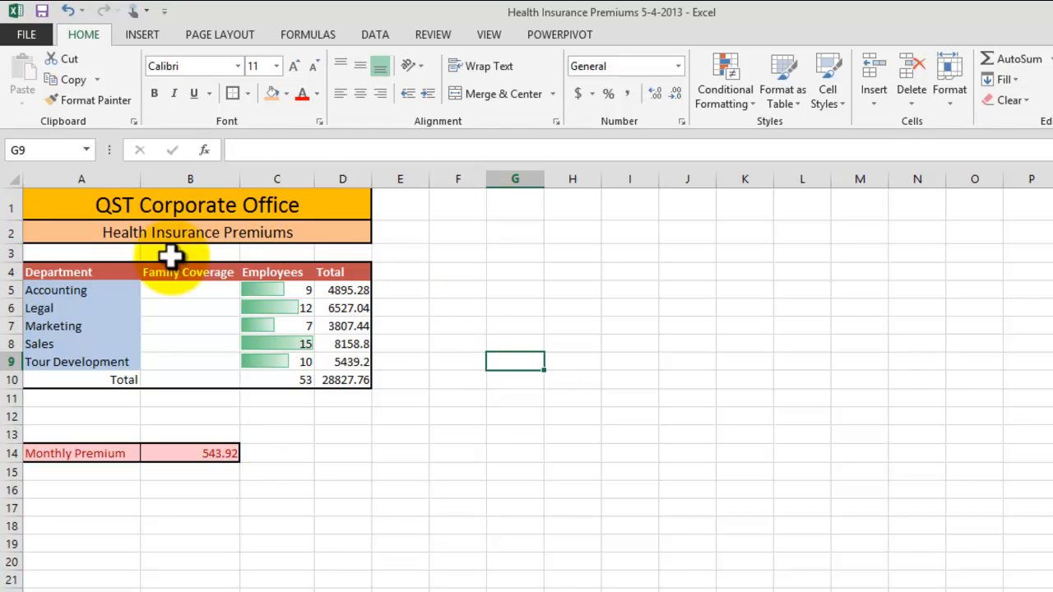
{"action": "left_click", "coordinate": [457, 460]}
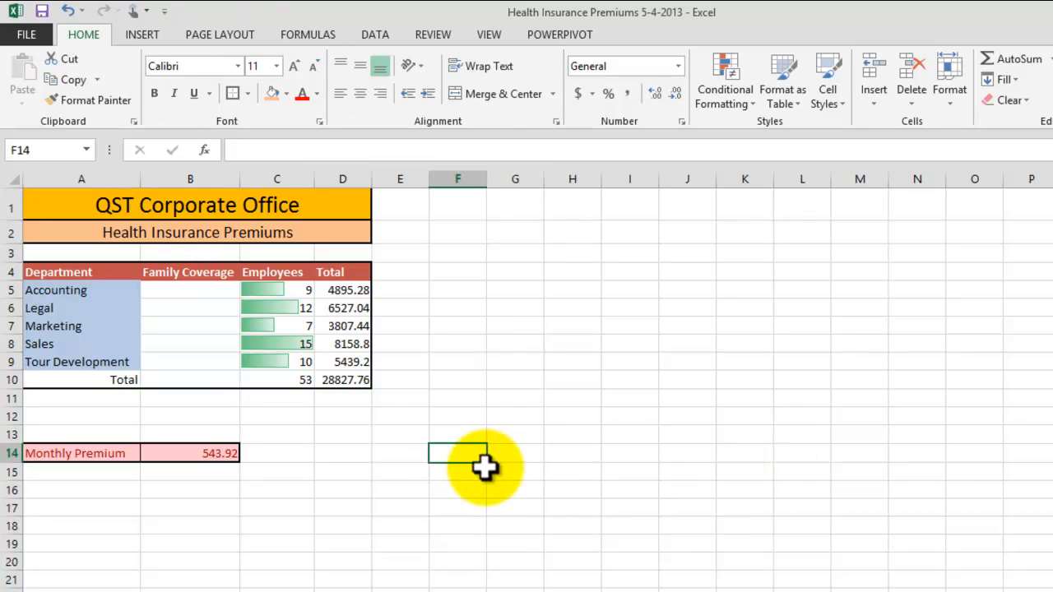
{"action": "left_click", "coordinate": [516, 591]}
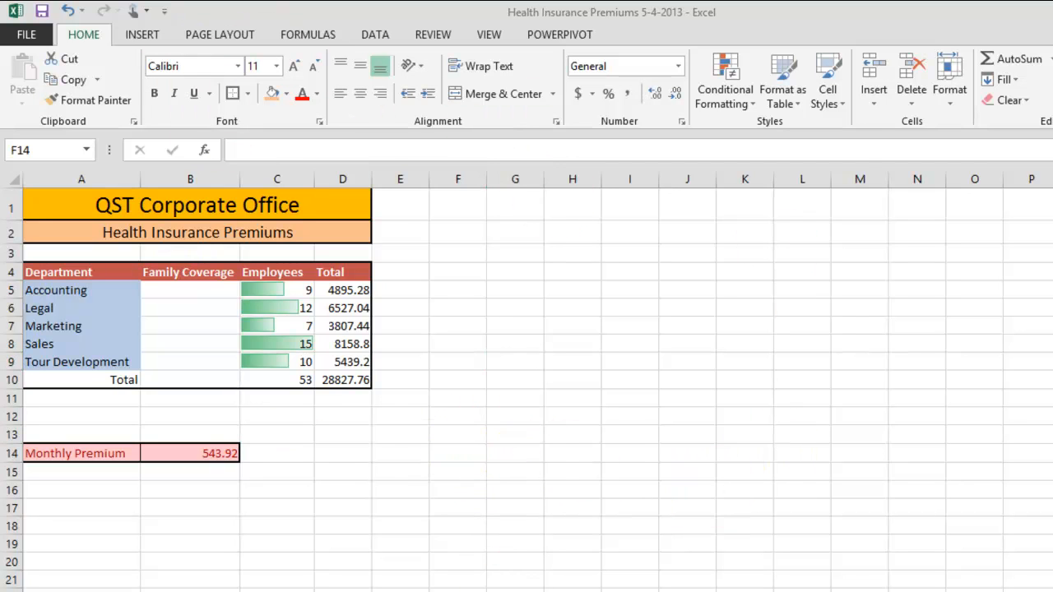
{"action": "left_click_drag", "start_coordinate": [527, 80], "coordinate": [599, 72]}
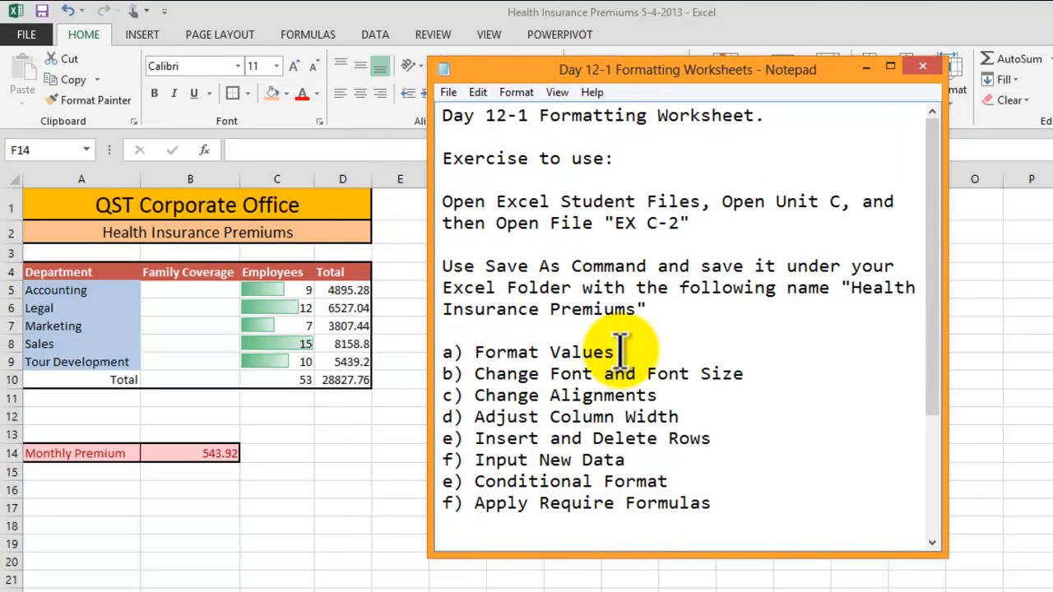
{"action": "left_click", "coordinate": [866, 65]}
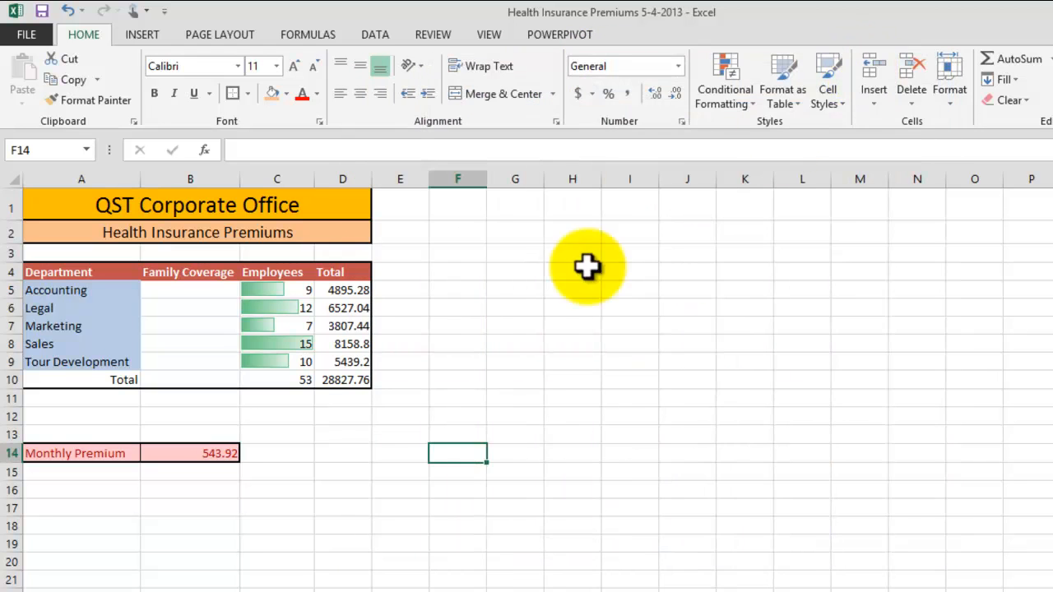
Step: Apply the English (United States) dollar accounting format to the Total column values in D5:D10
{"action": "left_click_drag", "start_coordinate": [348, 290], "coordinate": [352, 380]}
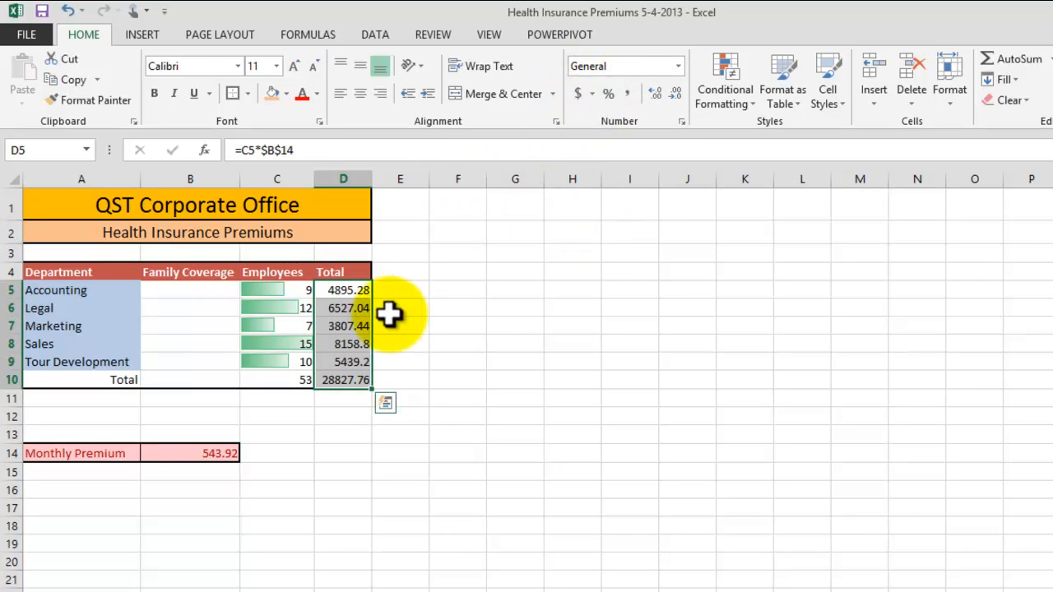
{"action": "left_click", "coordinate": [592, 94]}
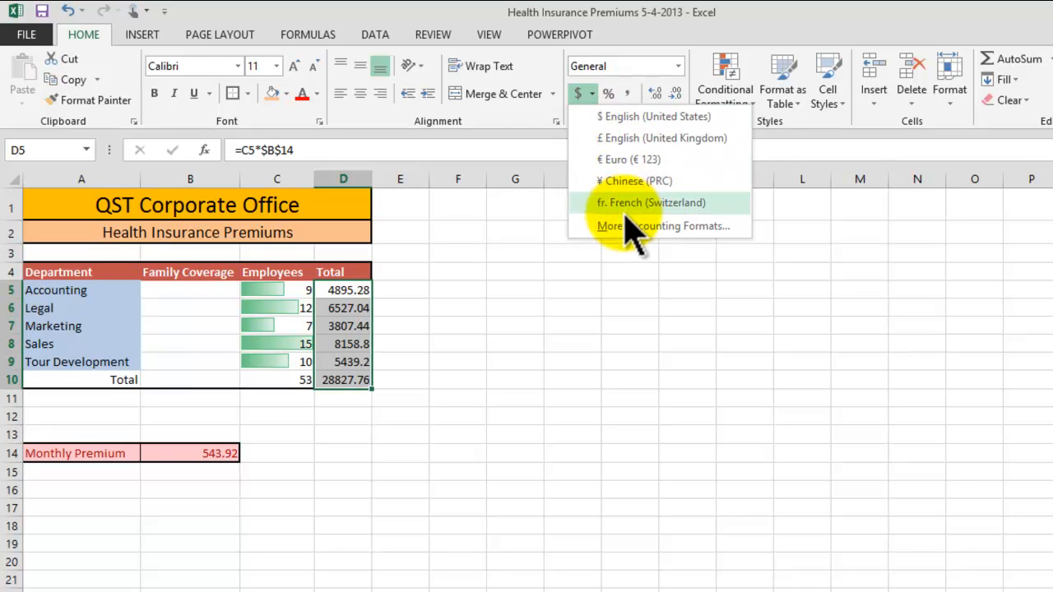
{"action": "left_click", "coordinate": [629, 117]}
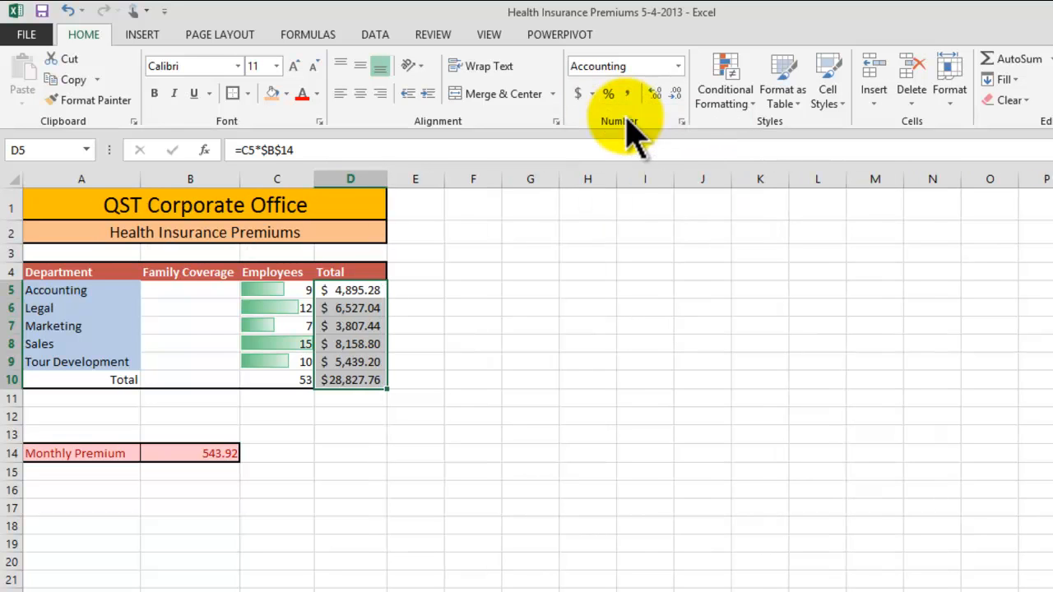
{"action": "left_click", "coordinate": [573, 345]}
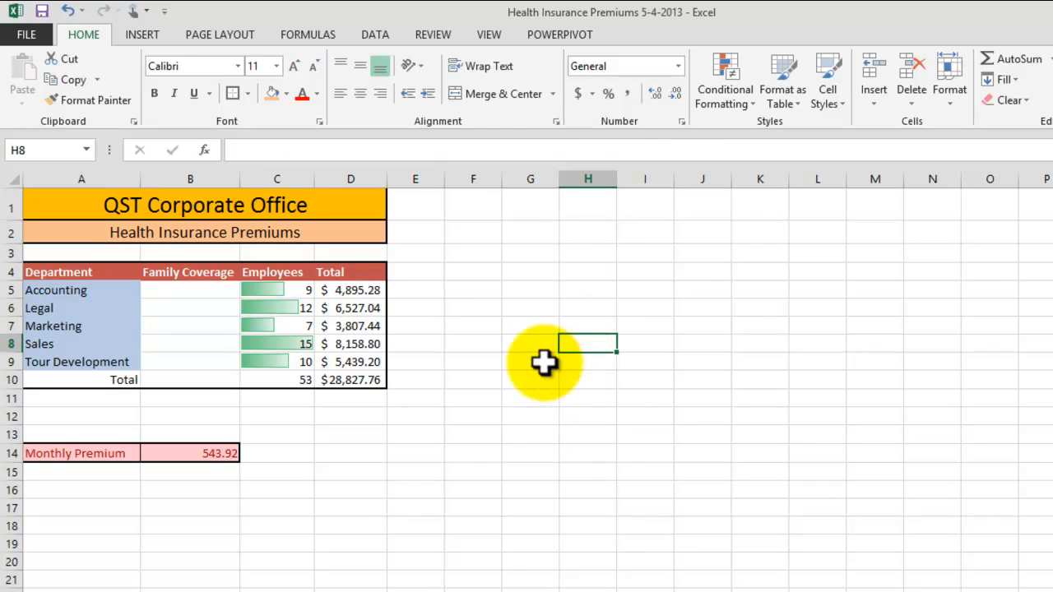
Step: Add a bottom double border beneath the Tour Development employee count and total in C9:D9
{"action": "left_click", "coordinate": [332, 362]}
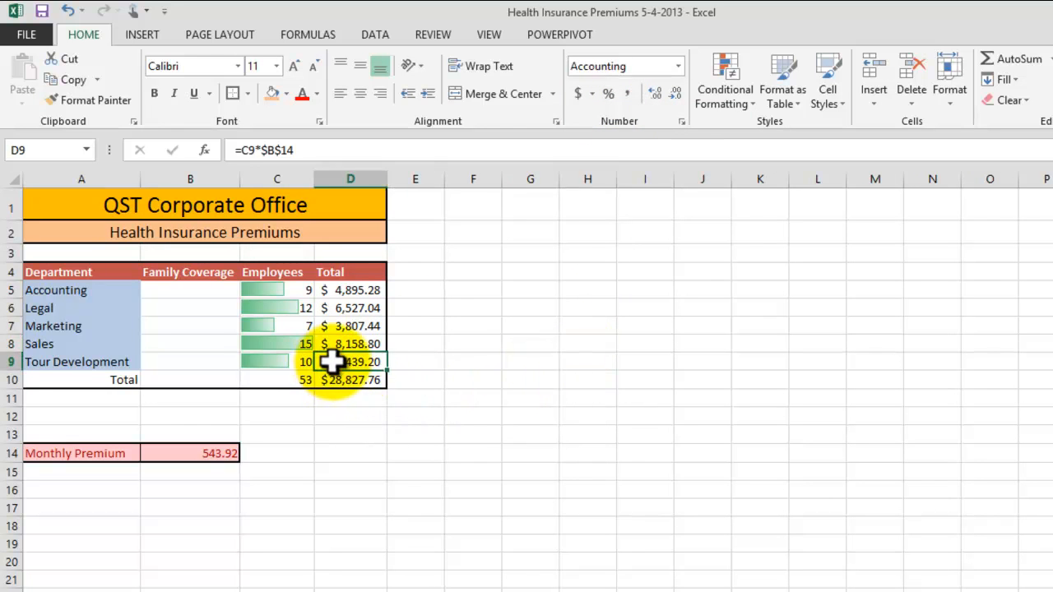
{"action": "left_click_drag", "start_coordinate": [302, 362], "coordinate": [337, 362]}
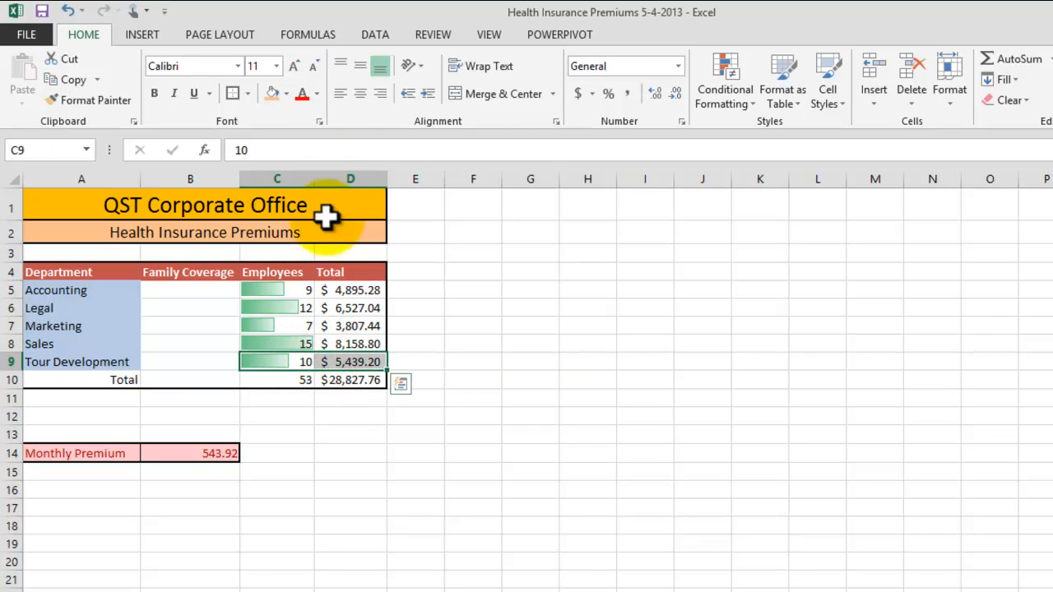
{"action": "left_click", "coordinate": [248, 94]}
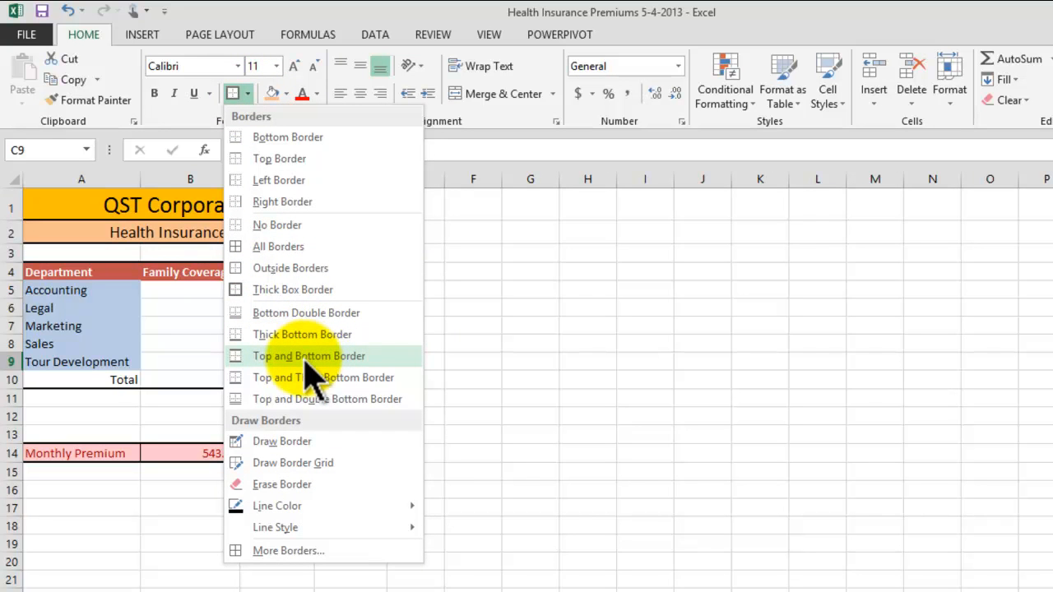
{"action": "left_click", "coordinate": [363, 312]}
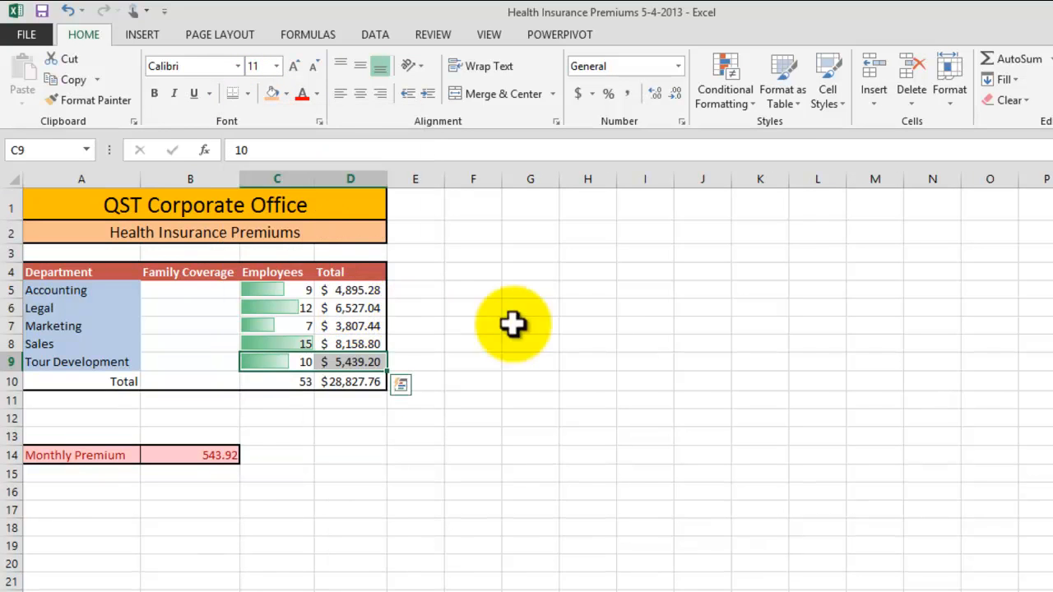
{"action": "left_click", "coordinate": [629, 324]}
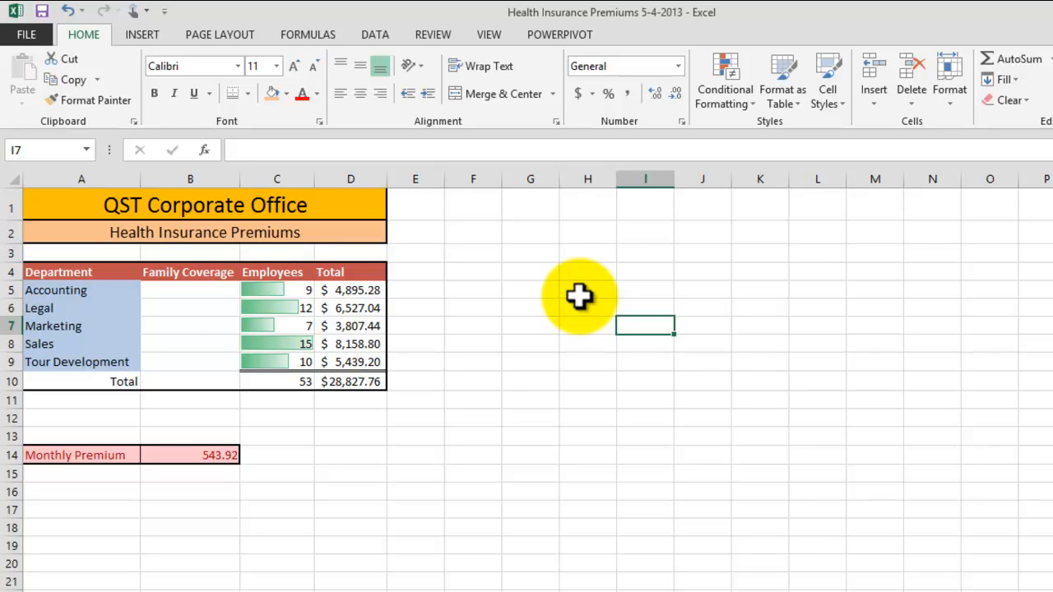
Step: Deselect the formatted table and save the Health Insurance Premiums workbook under its existing name
{"action": "left_click", "coordinate": [483, 303]}
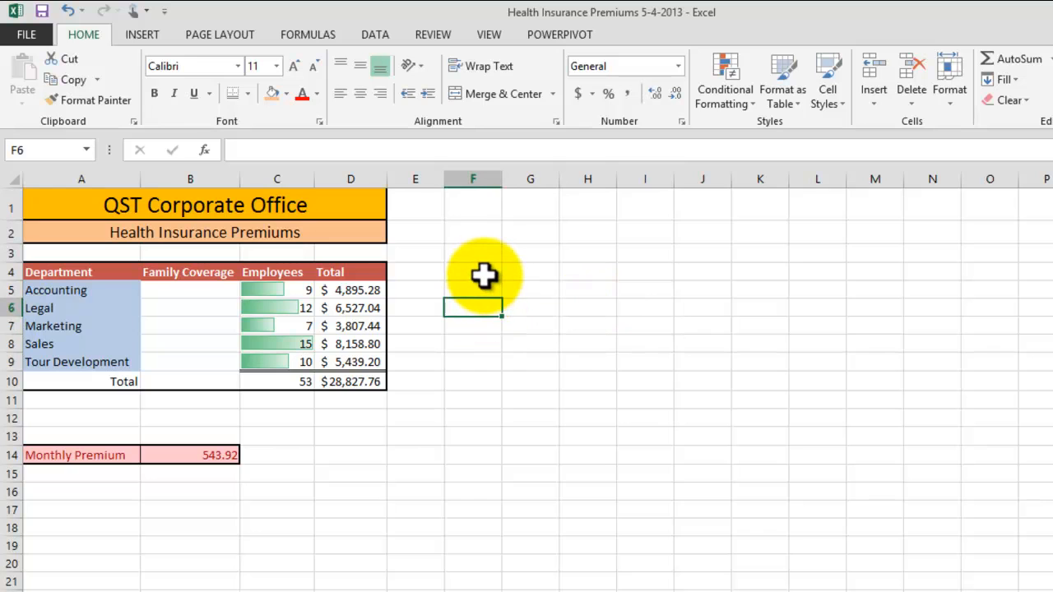
{"action": "left_click", "coordinate": [483, 274]}
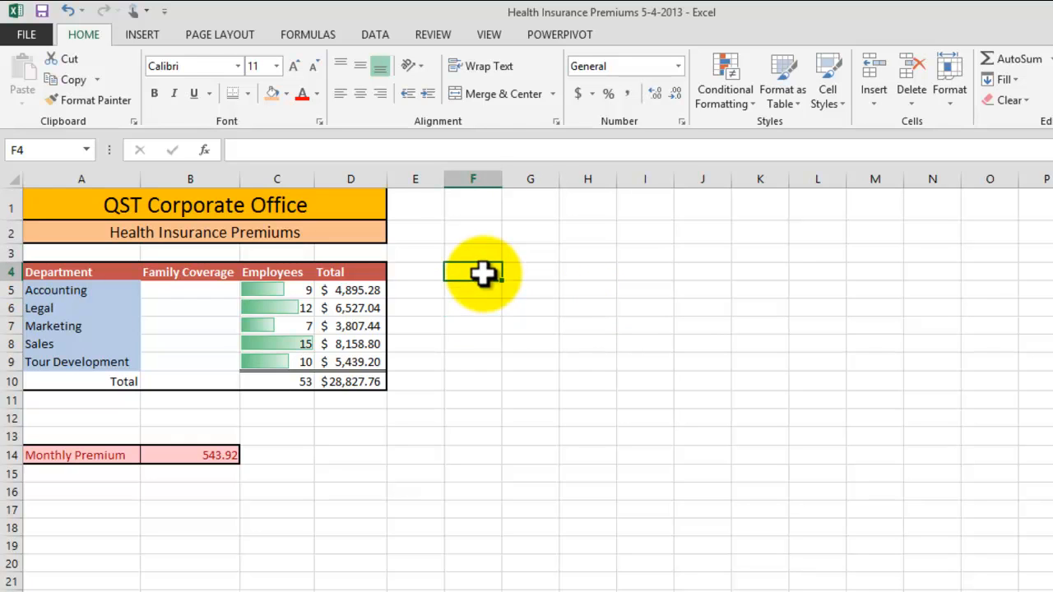
{"action": "left_click", "coordinate": [42, 11]}
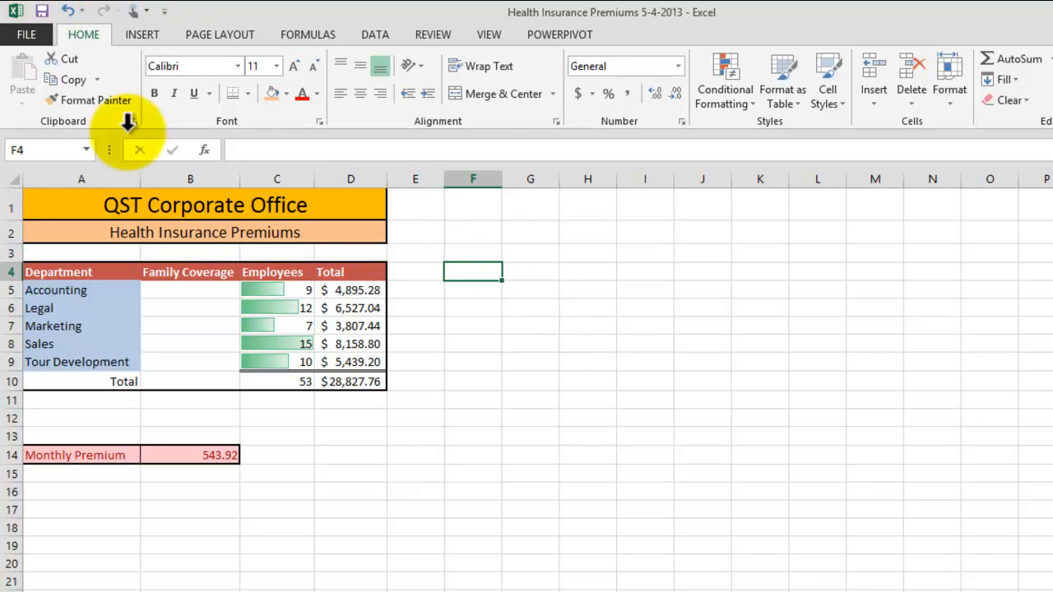
Step: Check the Day 12-1 exercise list in Notepad, and close the notes, the Excel workbook and the Unit C folder window
{"action": "left_click", "coordinate": [517, 590]}
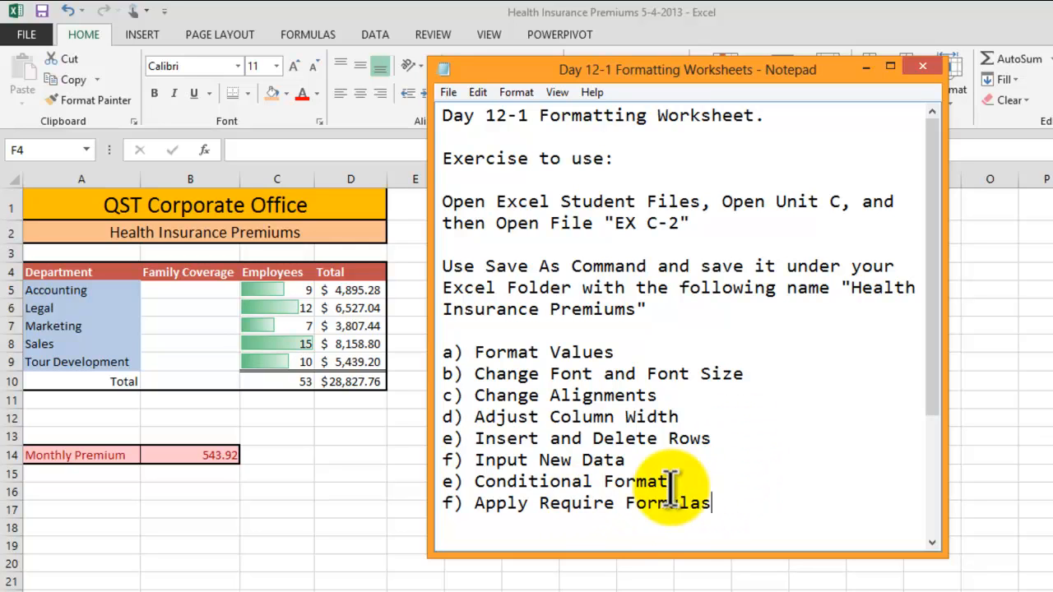
{"action": "left_click", "coordinate": [924, 67]}
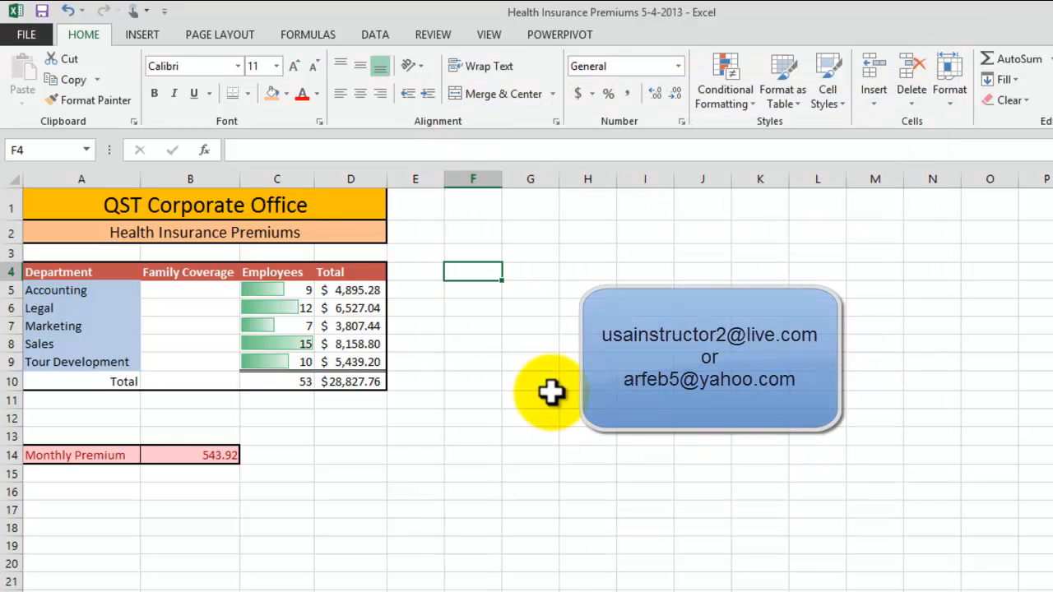
{"action": "left_click", "coordinate": [1052, 11]}
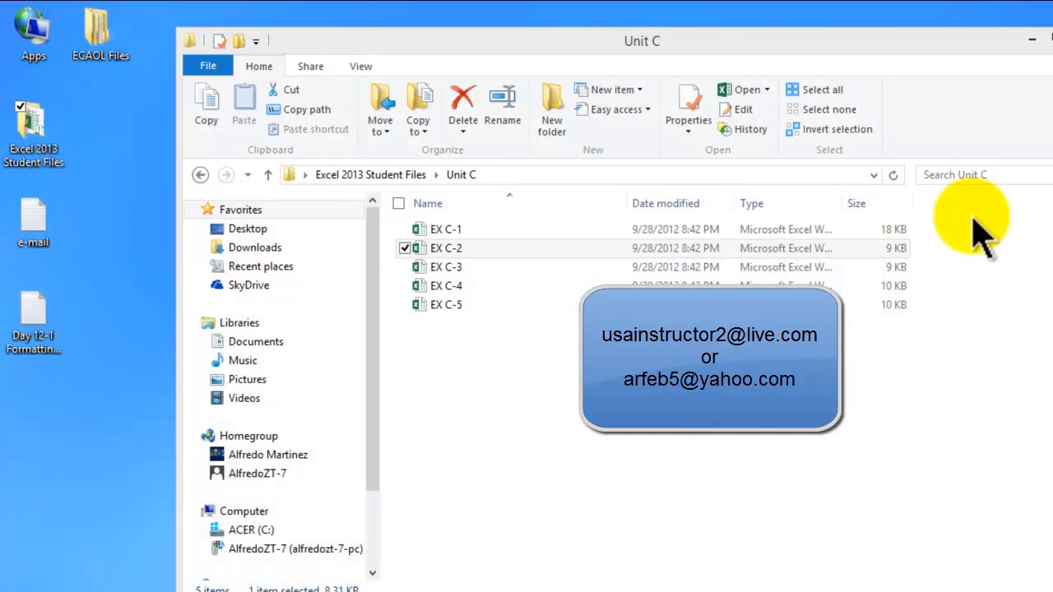
{"action": "left_click", "coordinate": [1052, 37]}
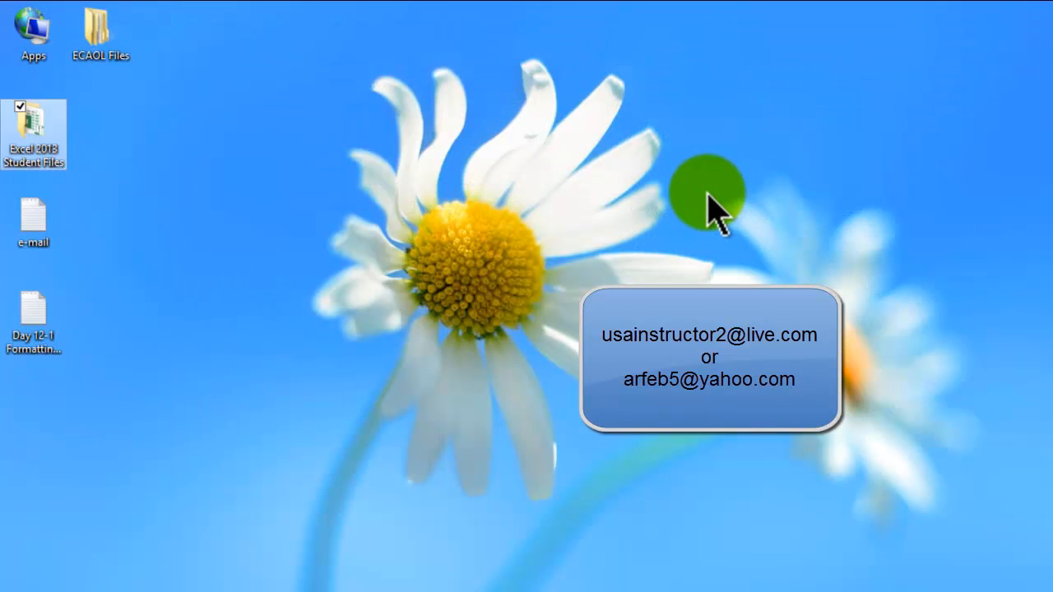